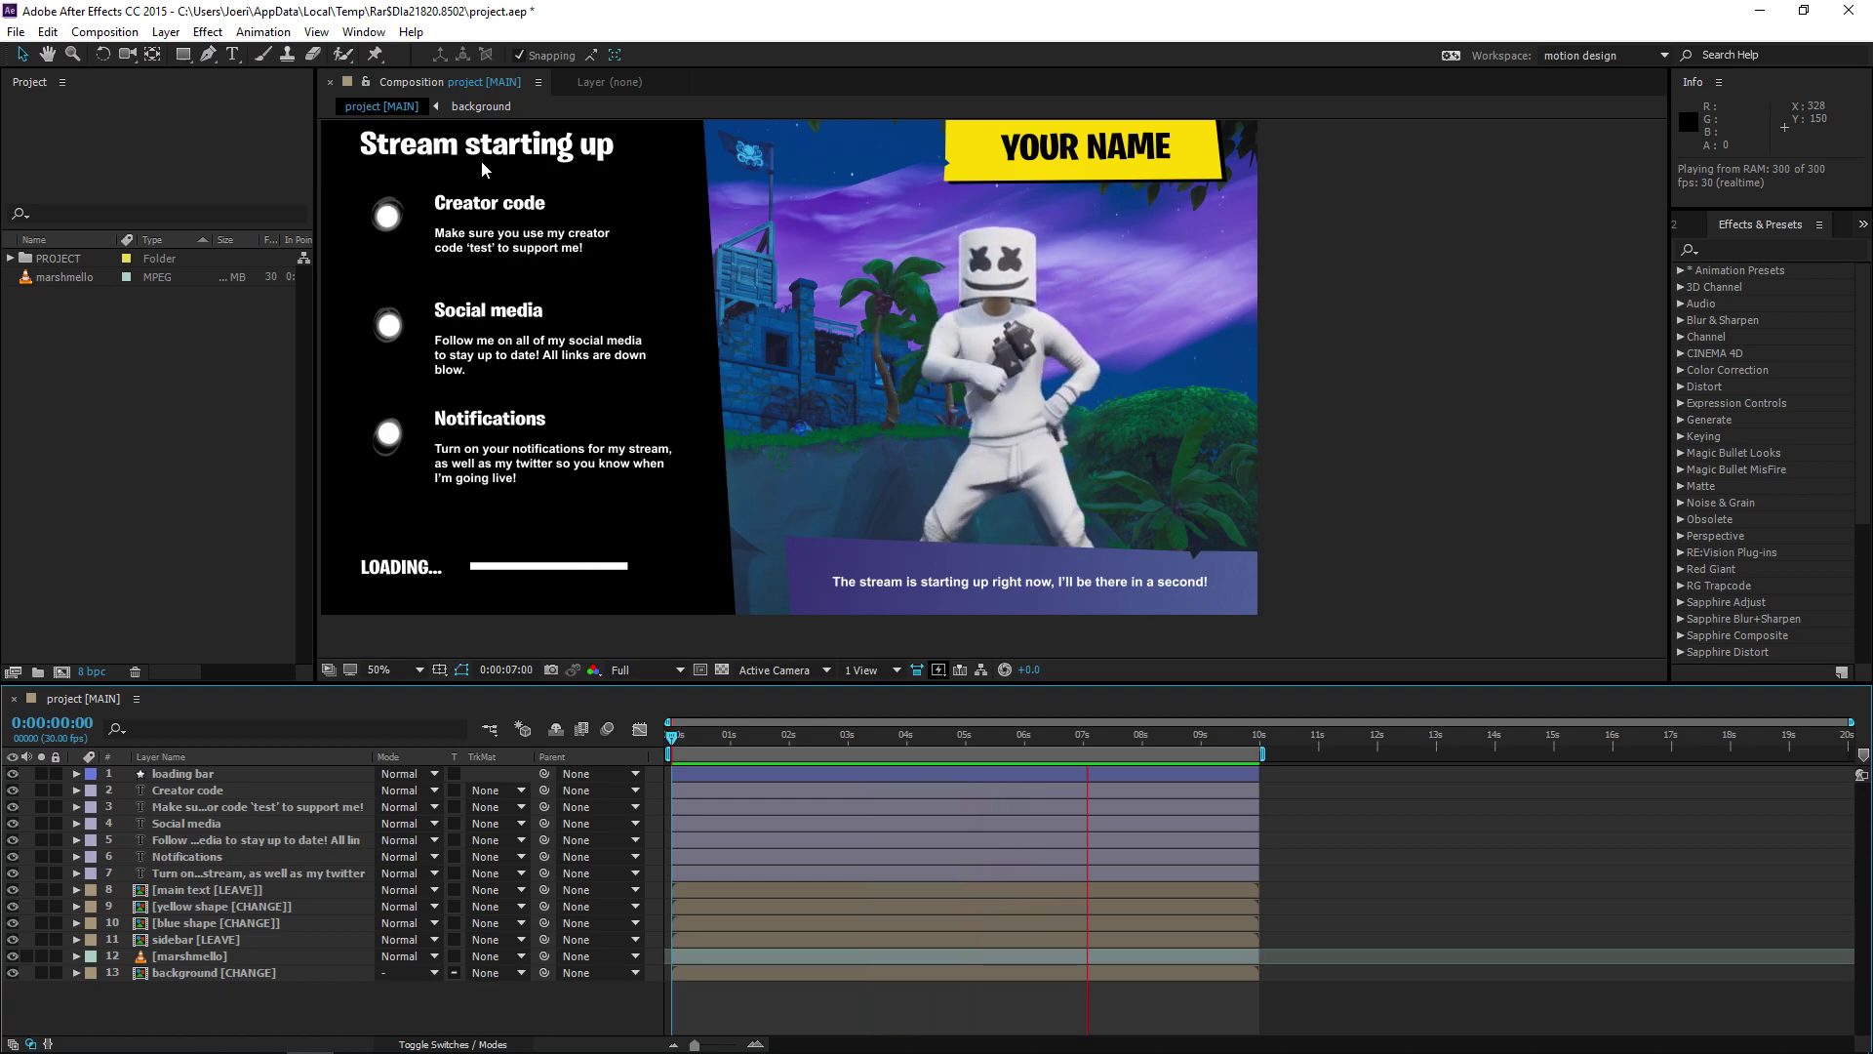
Step: Stop the preview, open project.aep from the project.zip archive in After Effects without saving the current project, and maximize the window
key("space")
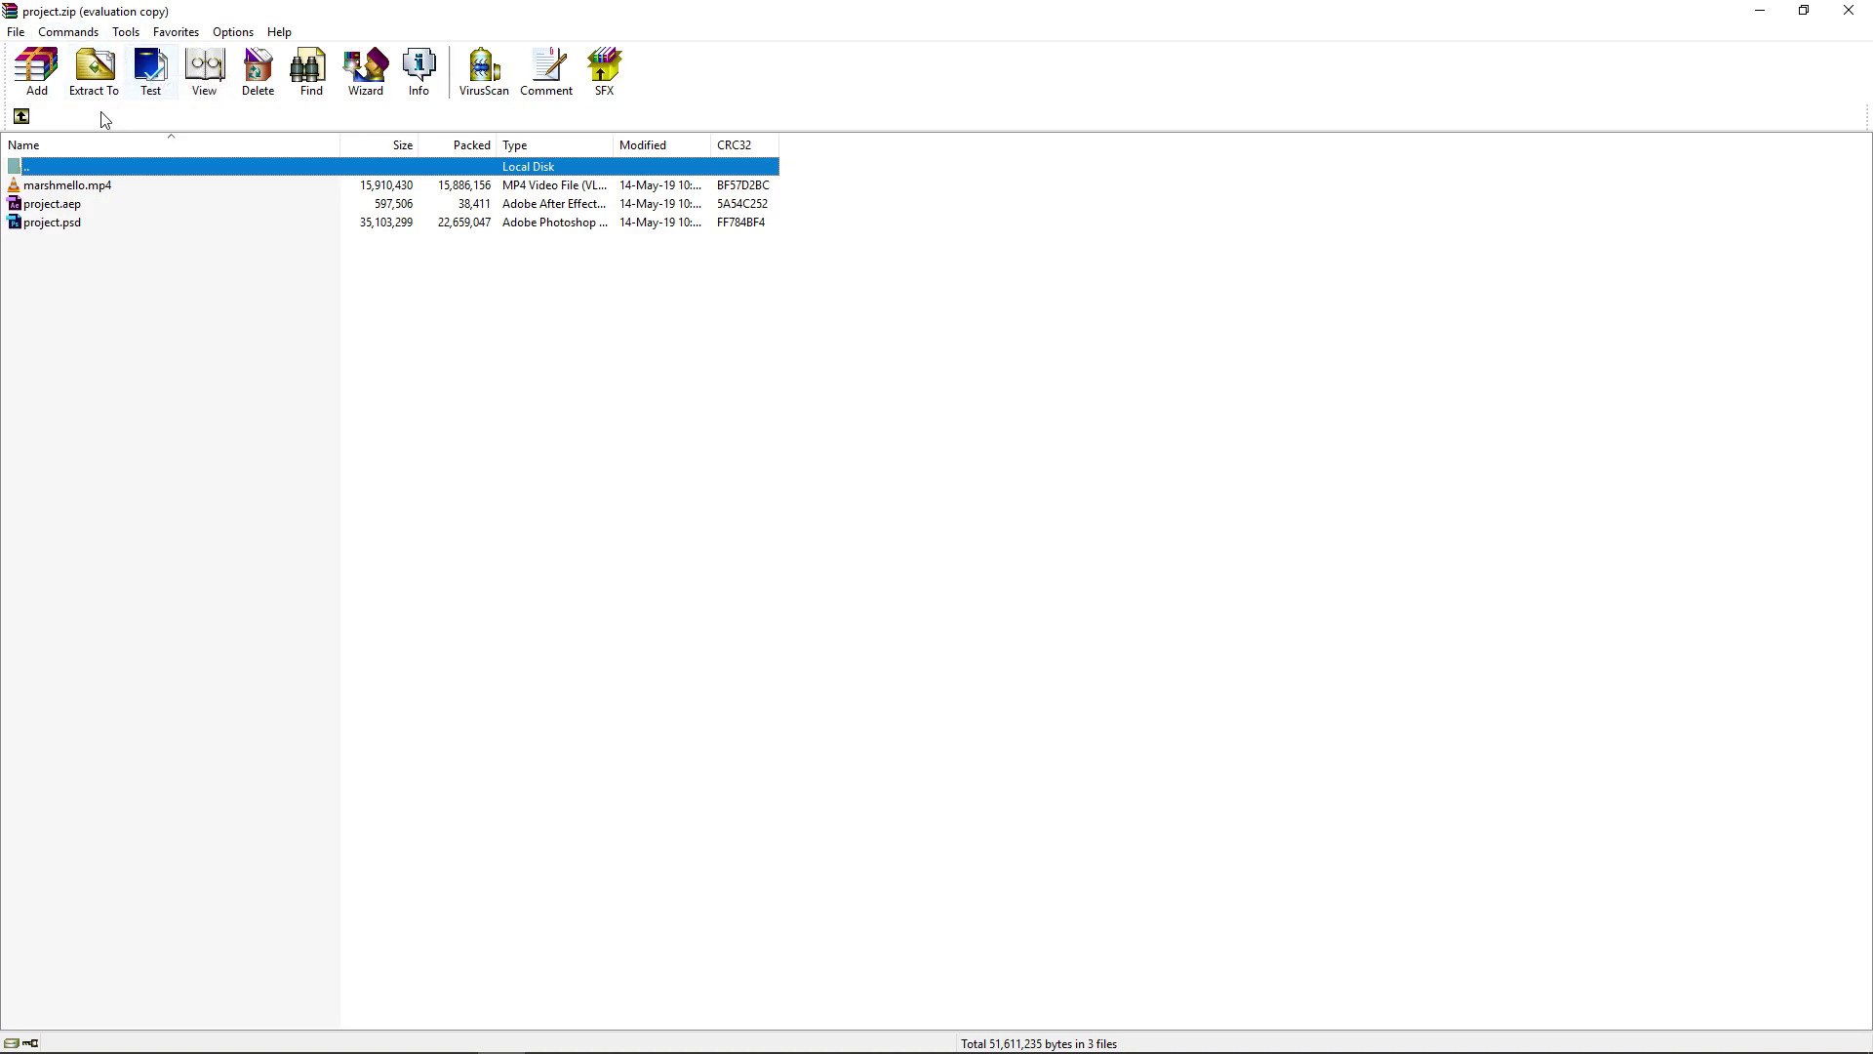
left_click(71, 201)
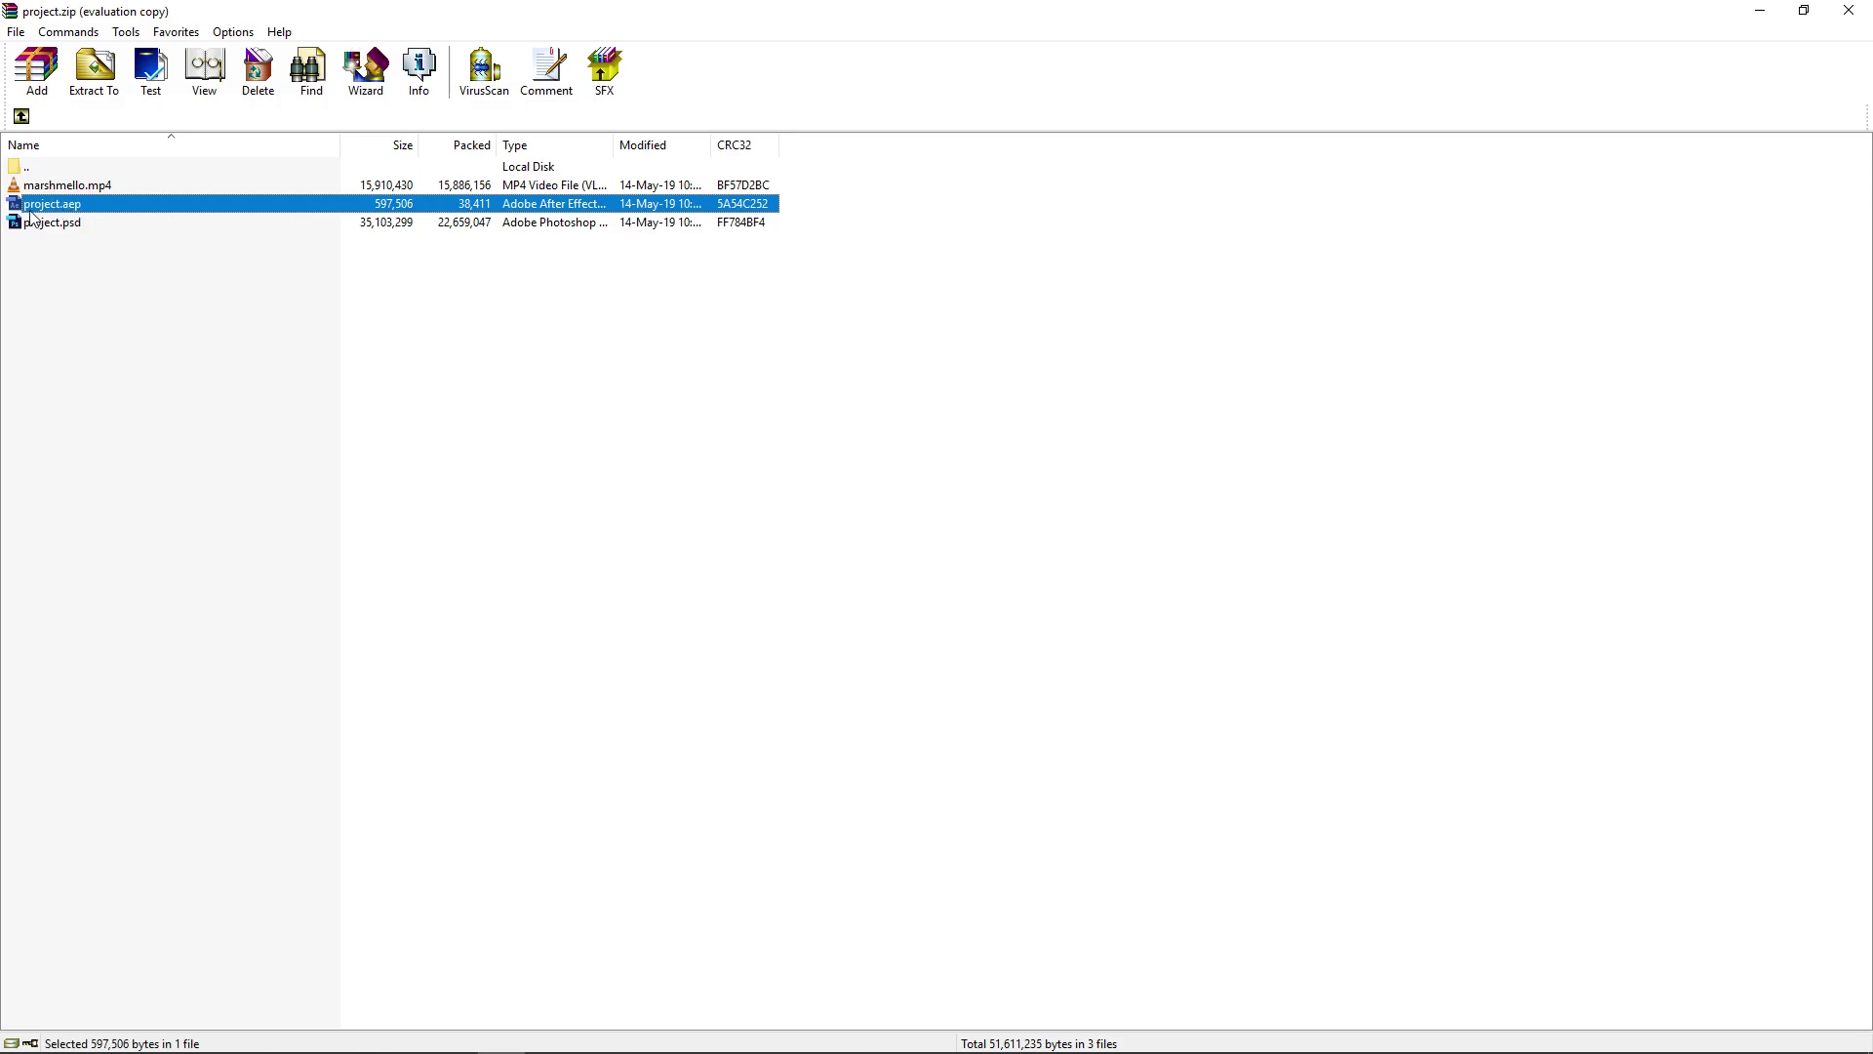
double_click(61, 214)
left_click(696, 458)
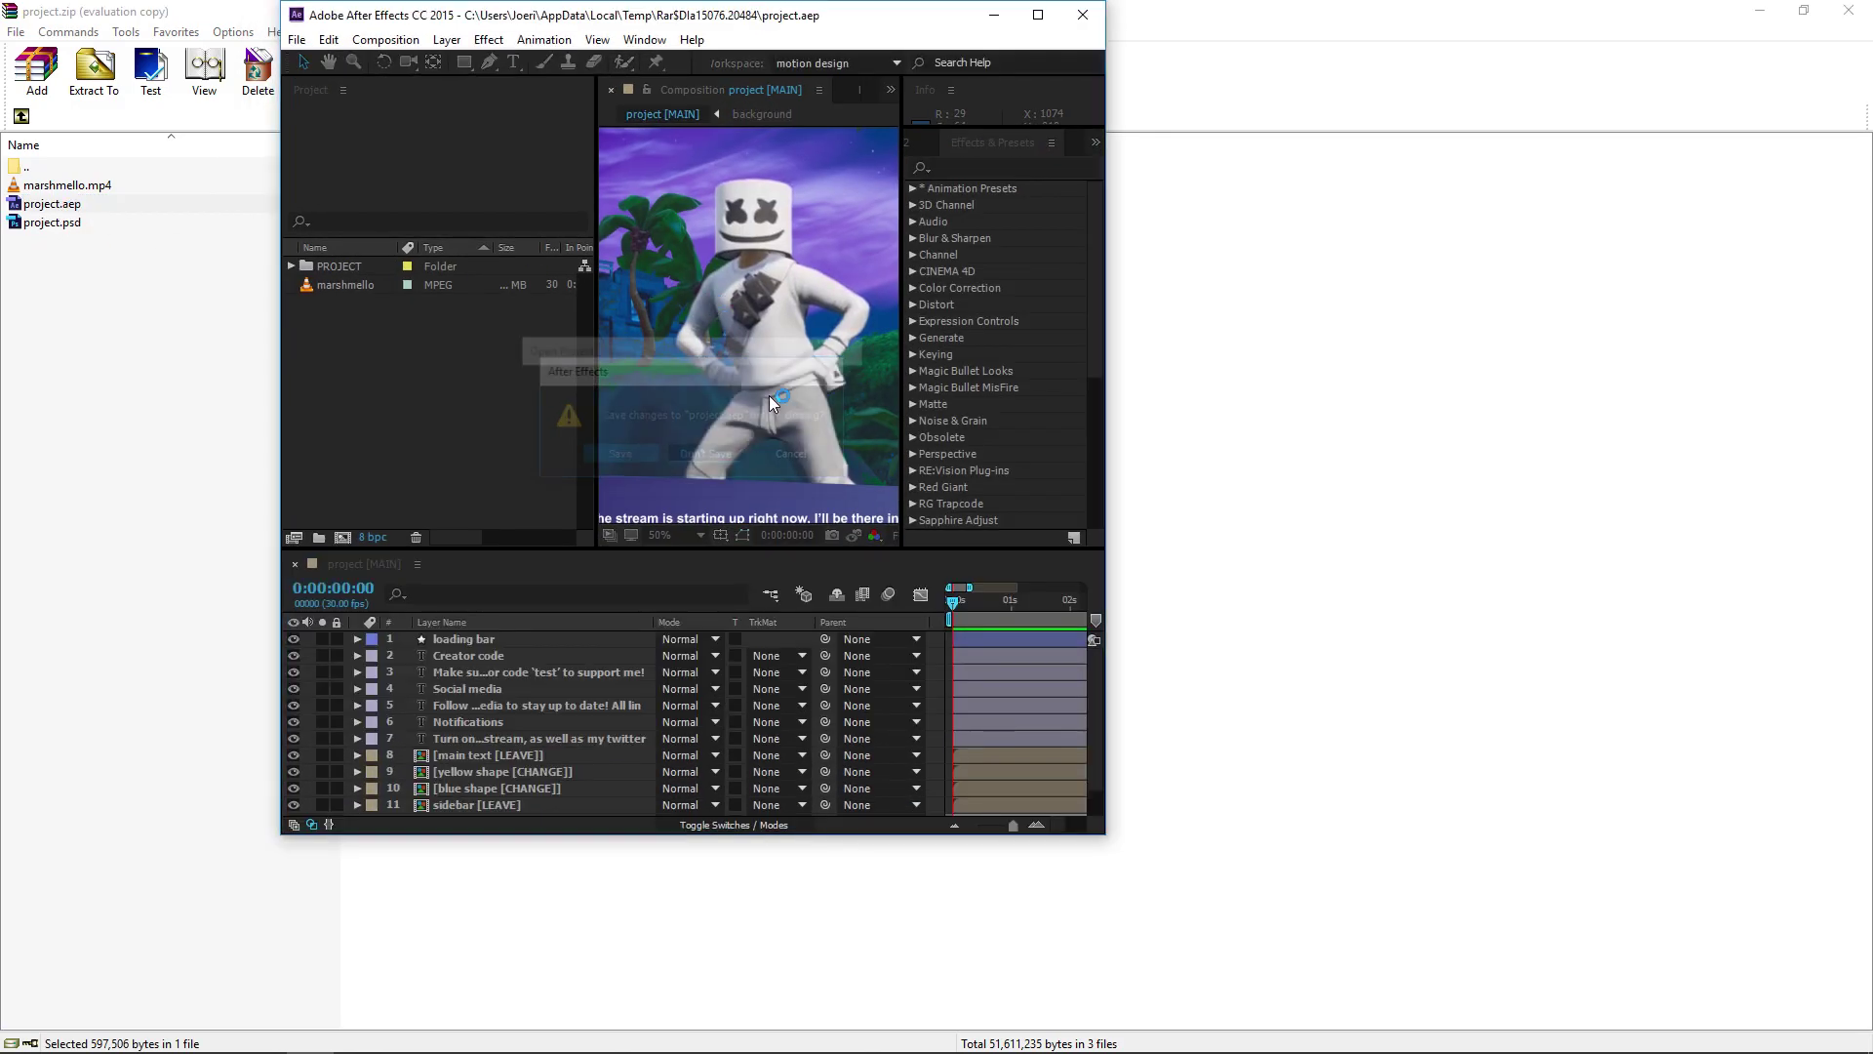
left_click_drag(664, 14, 749, 0)
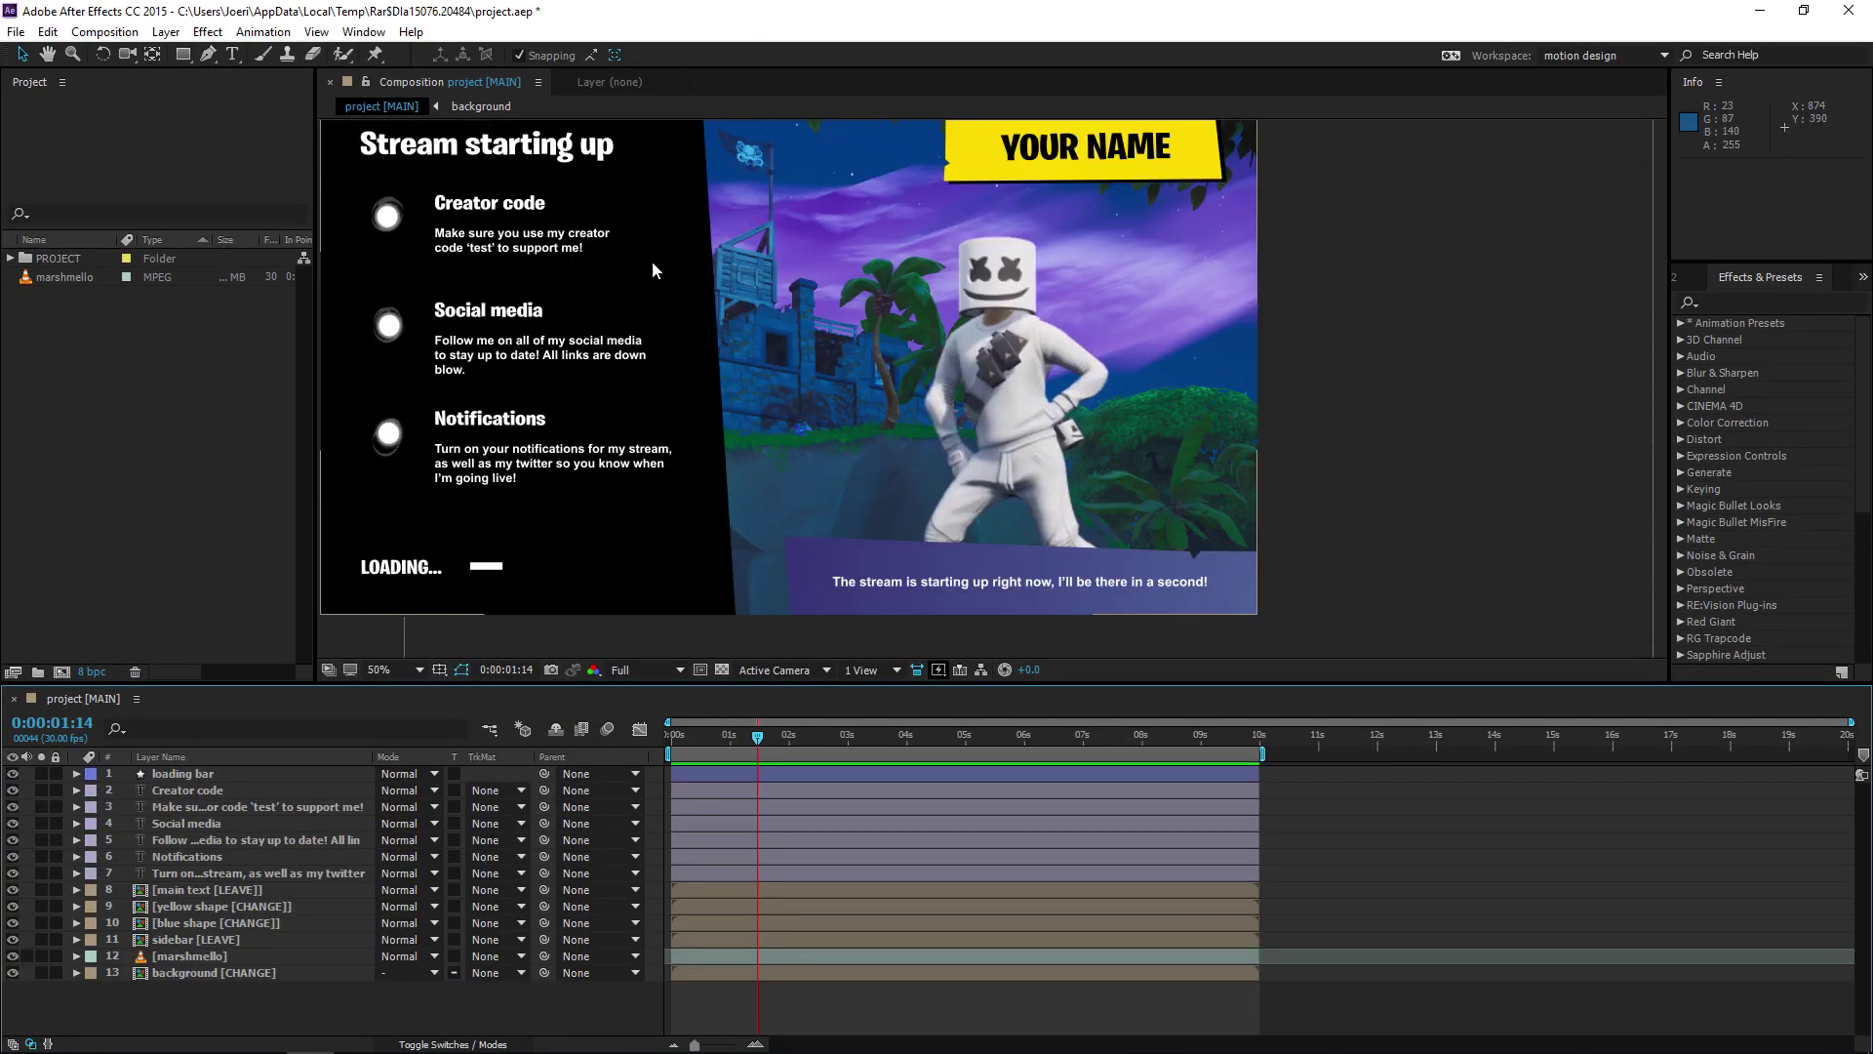
Step: Return the playhead to 0:00:00:00 and hide every layer except the background in the main composition
left_click(15, 31)
left_click_drag(720, 752, 368, 748)
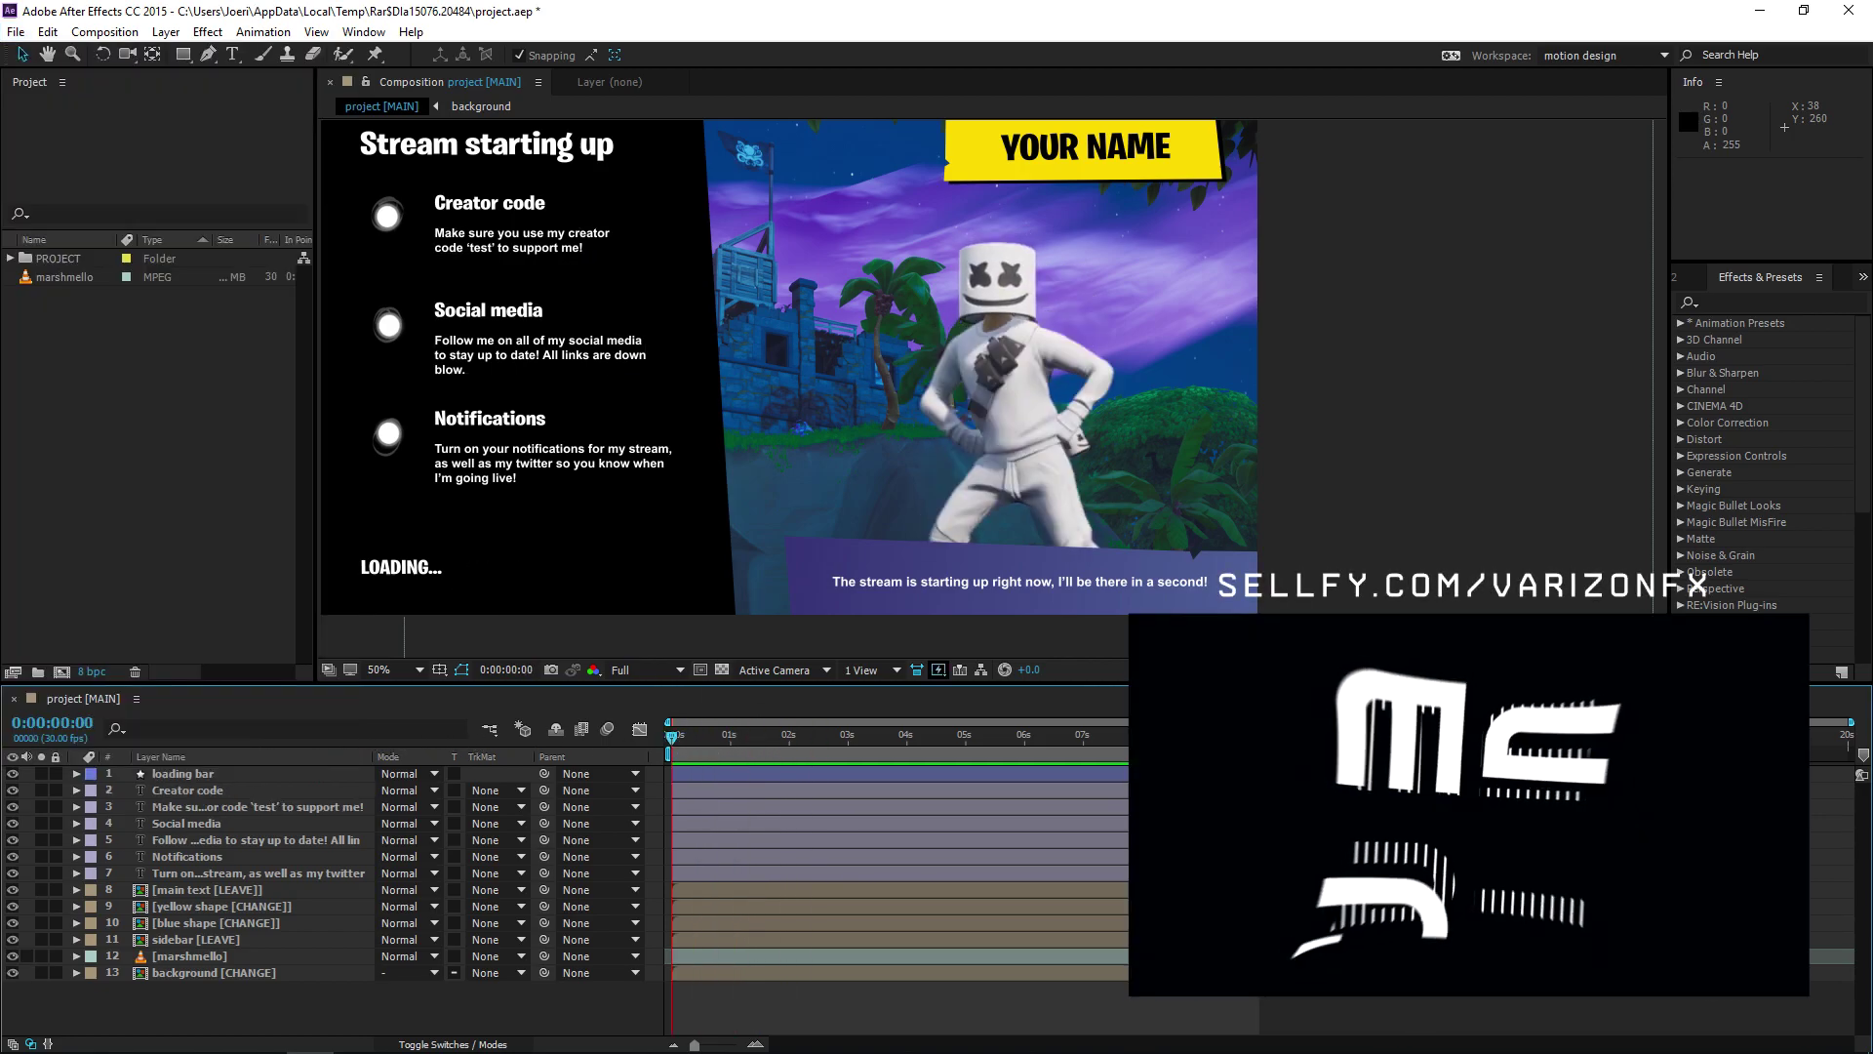
left_click_drag(13, 774, 11, 949)
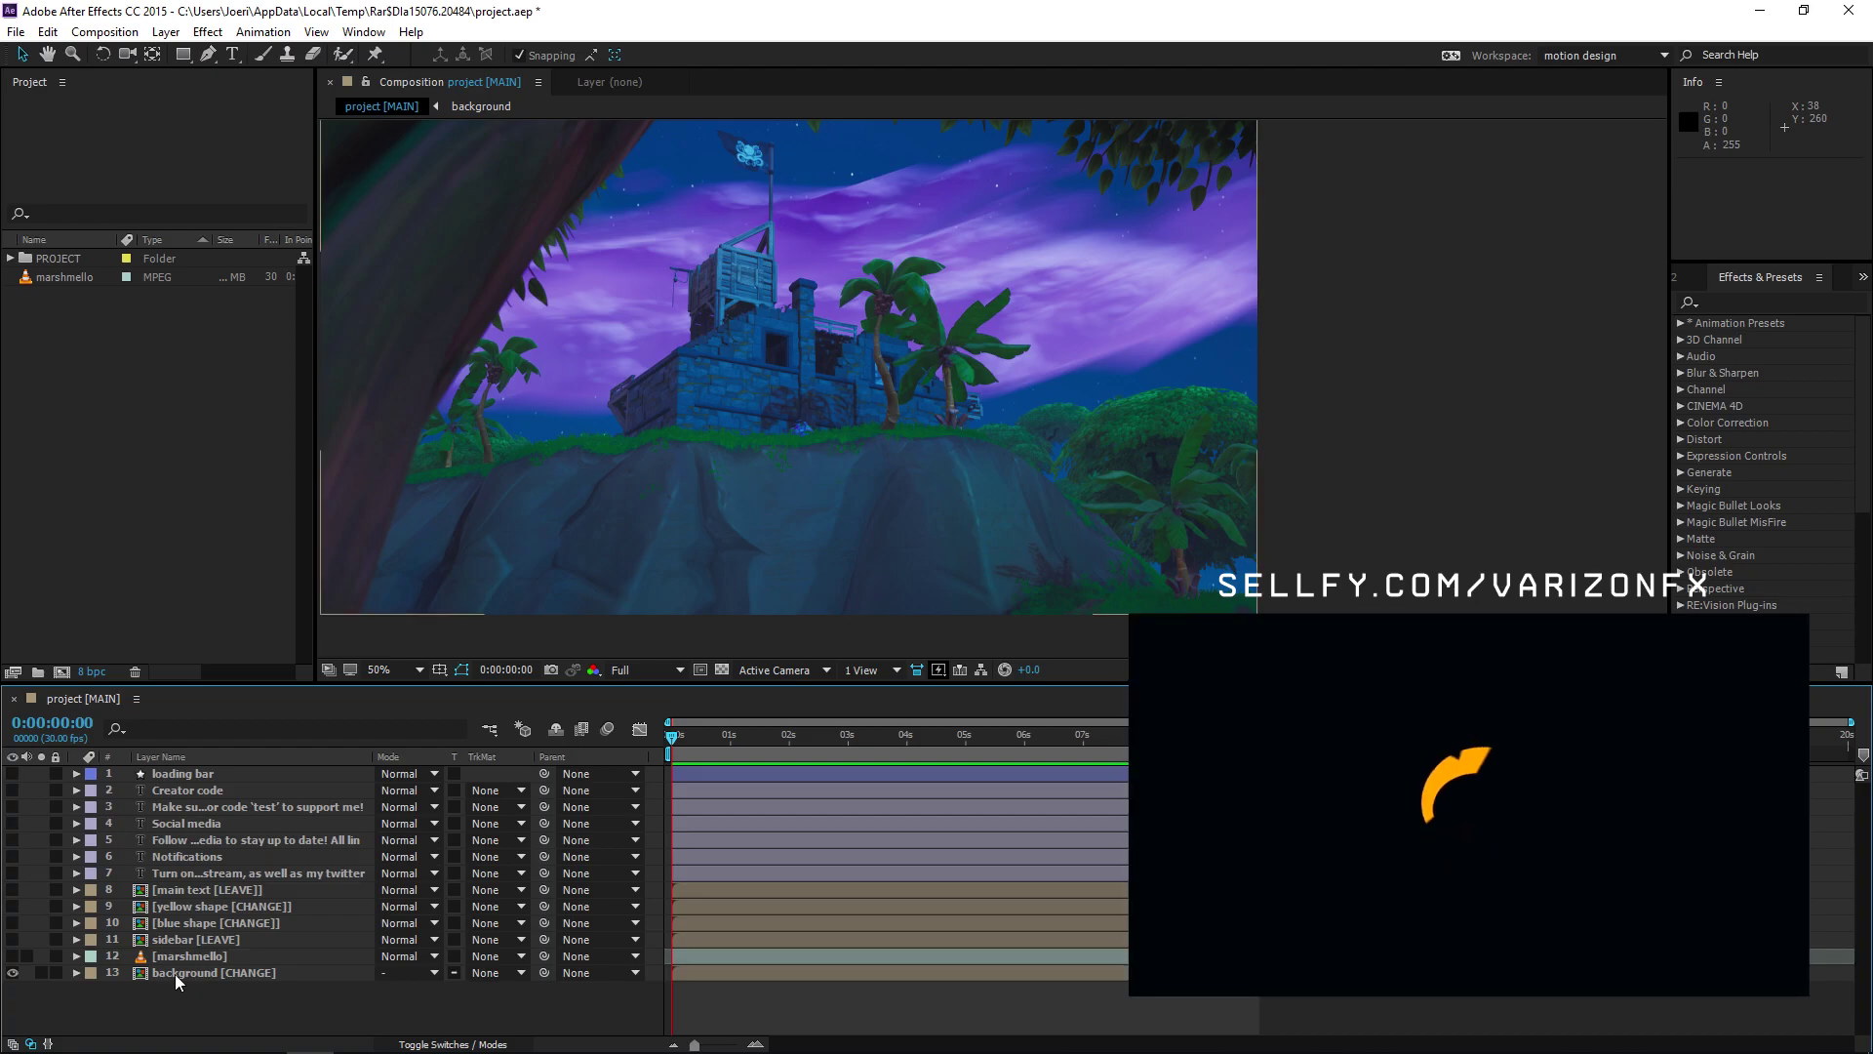
Step: Switch the timeline's layer list from layer names to source names and select the loading bar layer
left_click(171, 974)
left_click(176, 873)
left_click(183, 756)
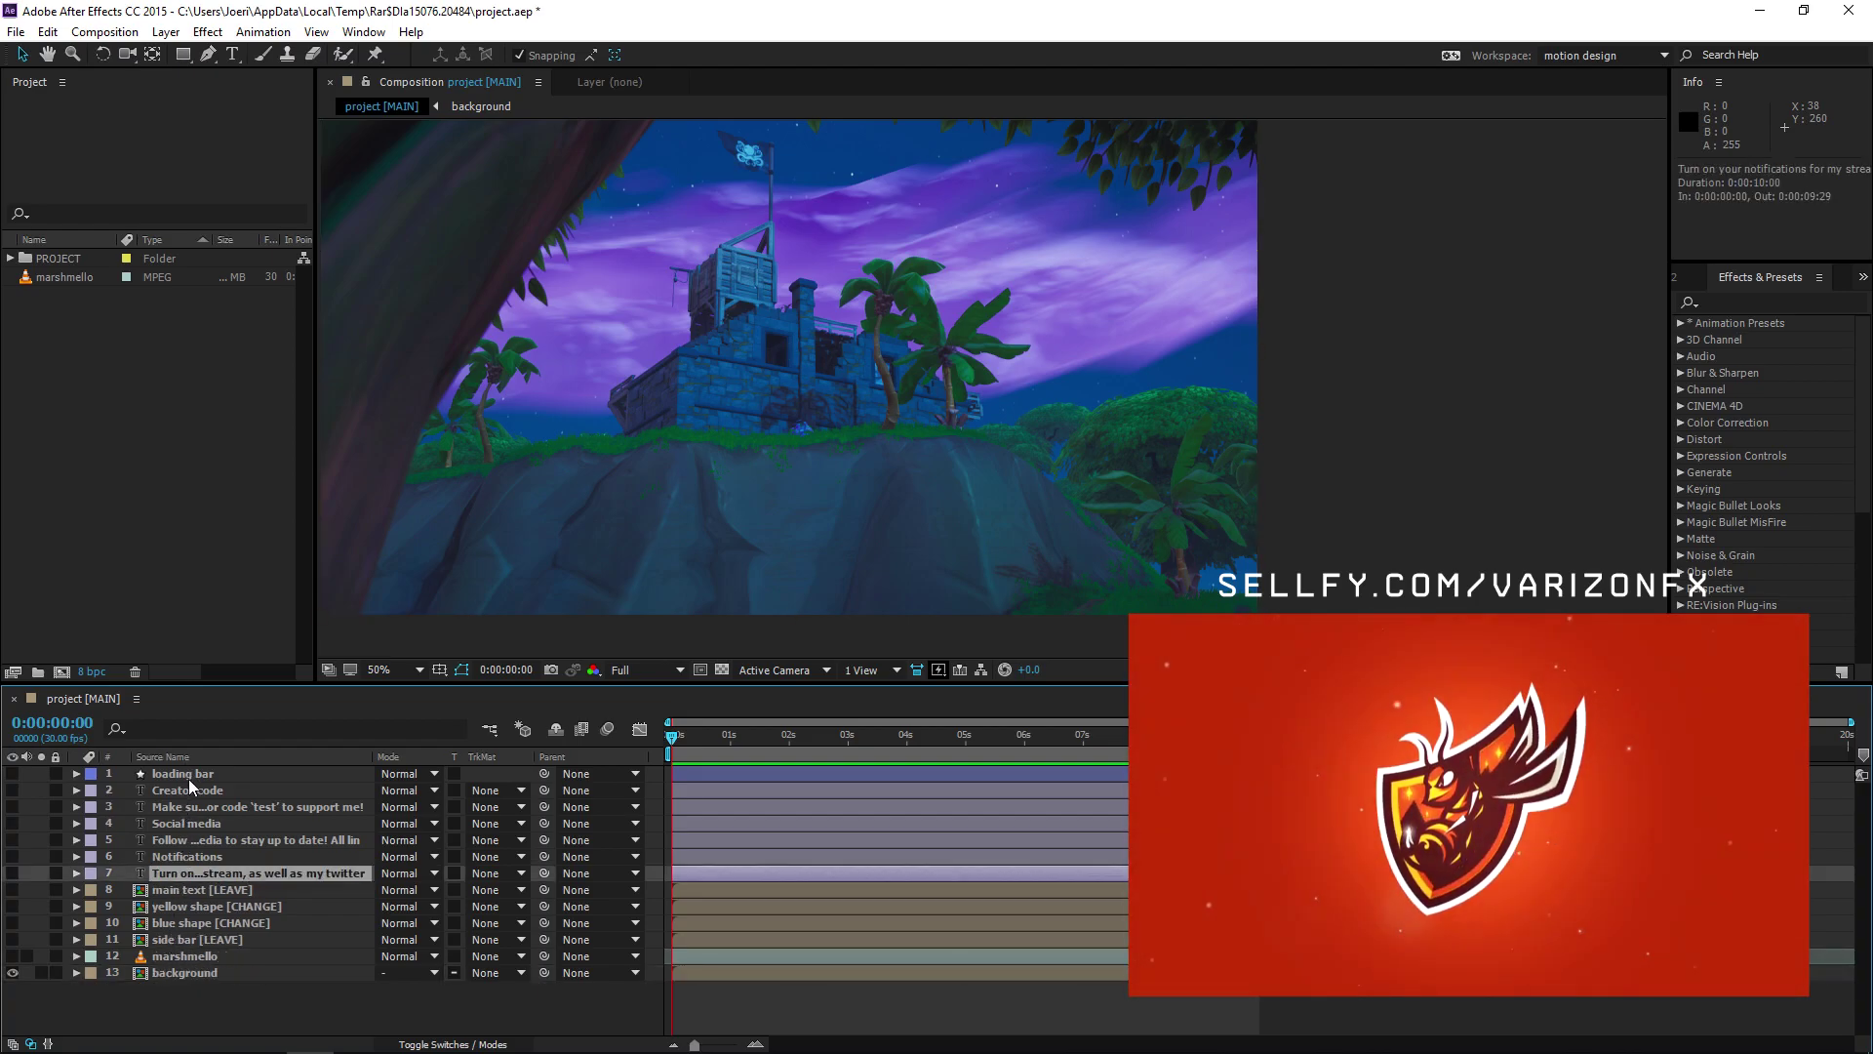
left_click(187, 776)
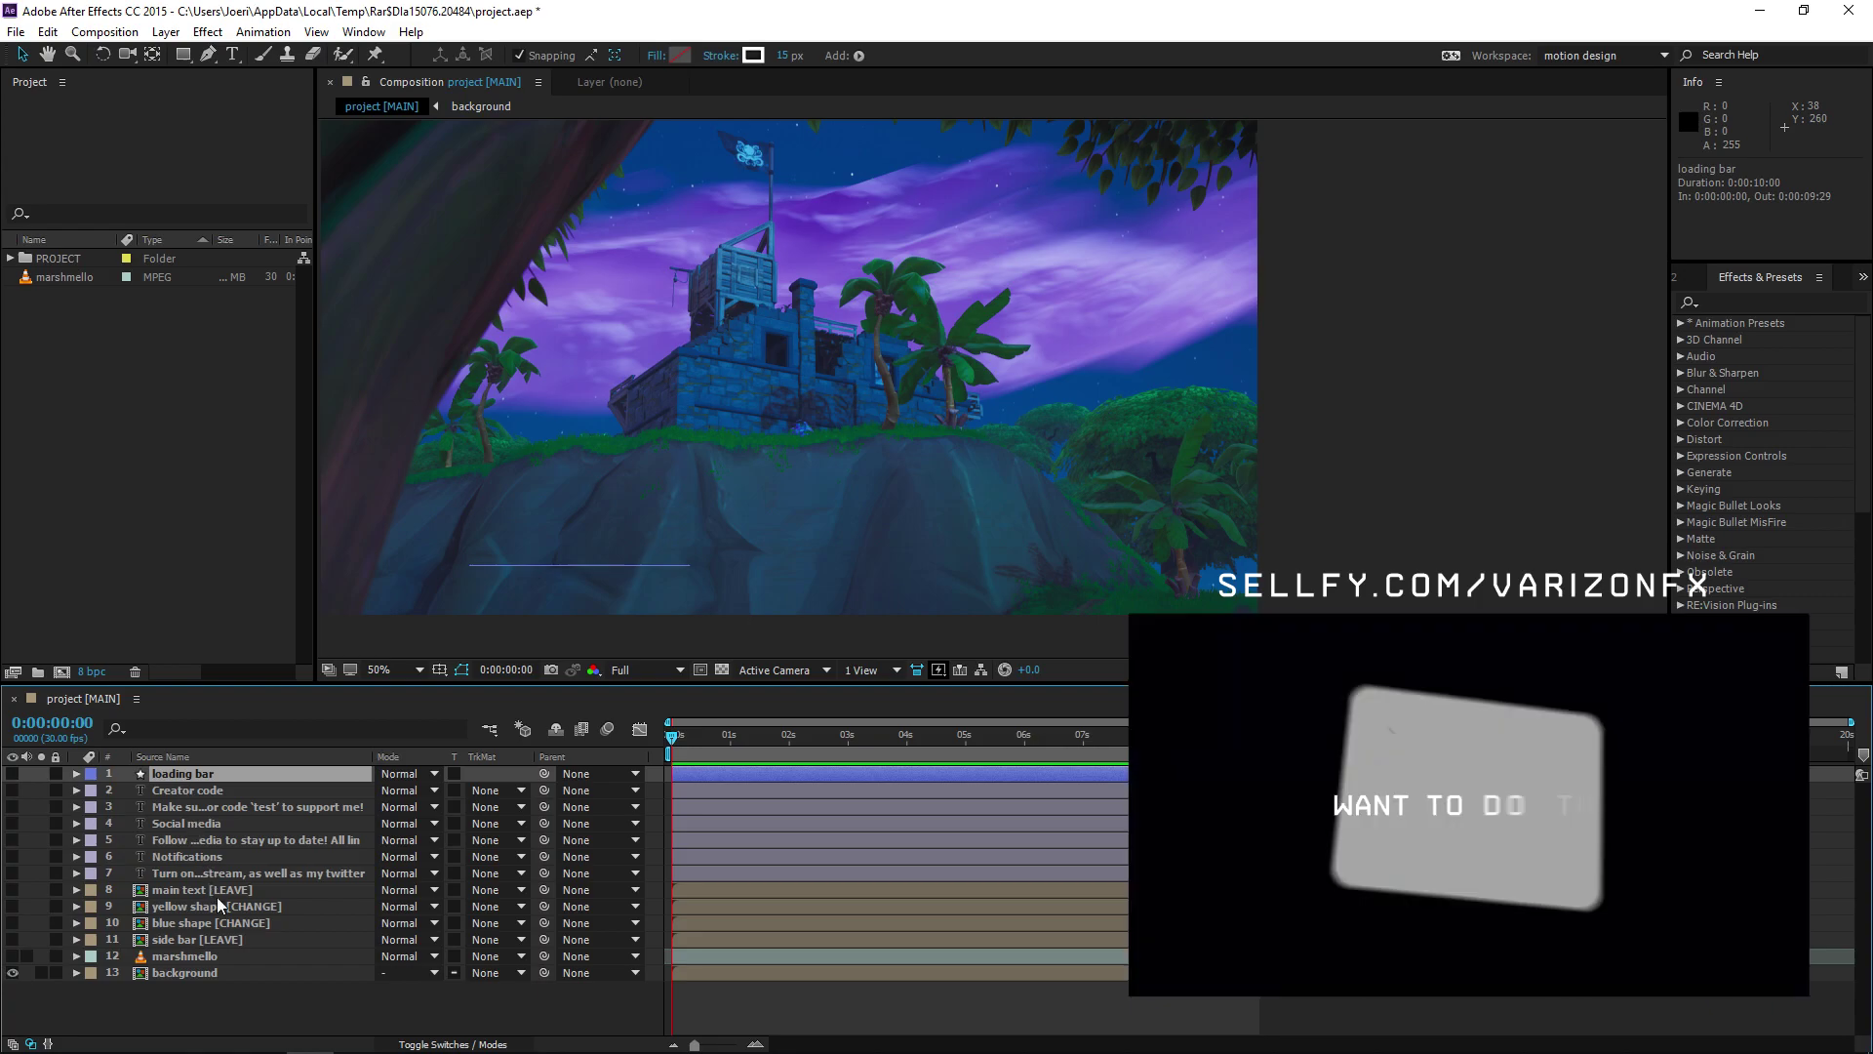
Step: Open the background precomposition from the main composition's layer list
left_click(185, 941)
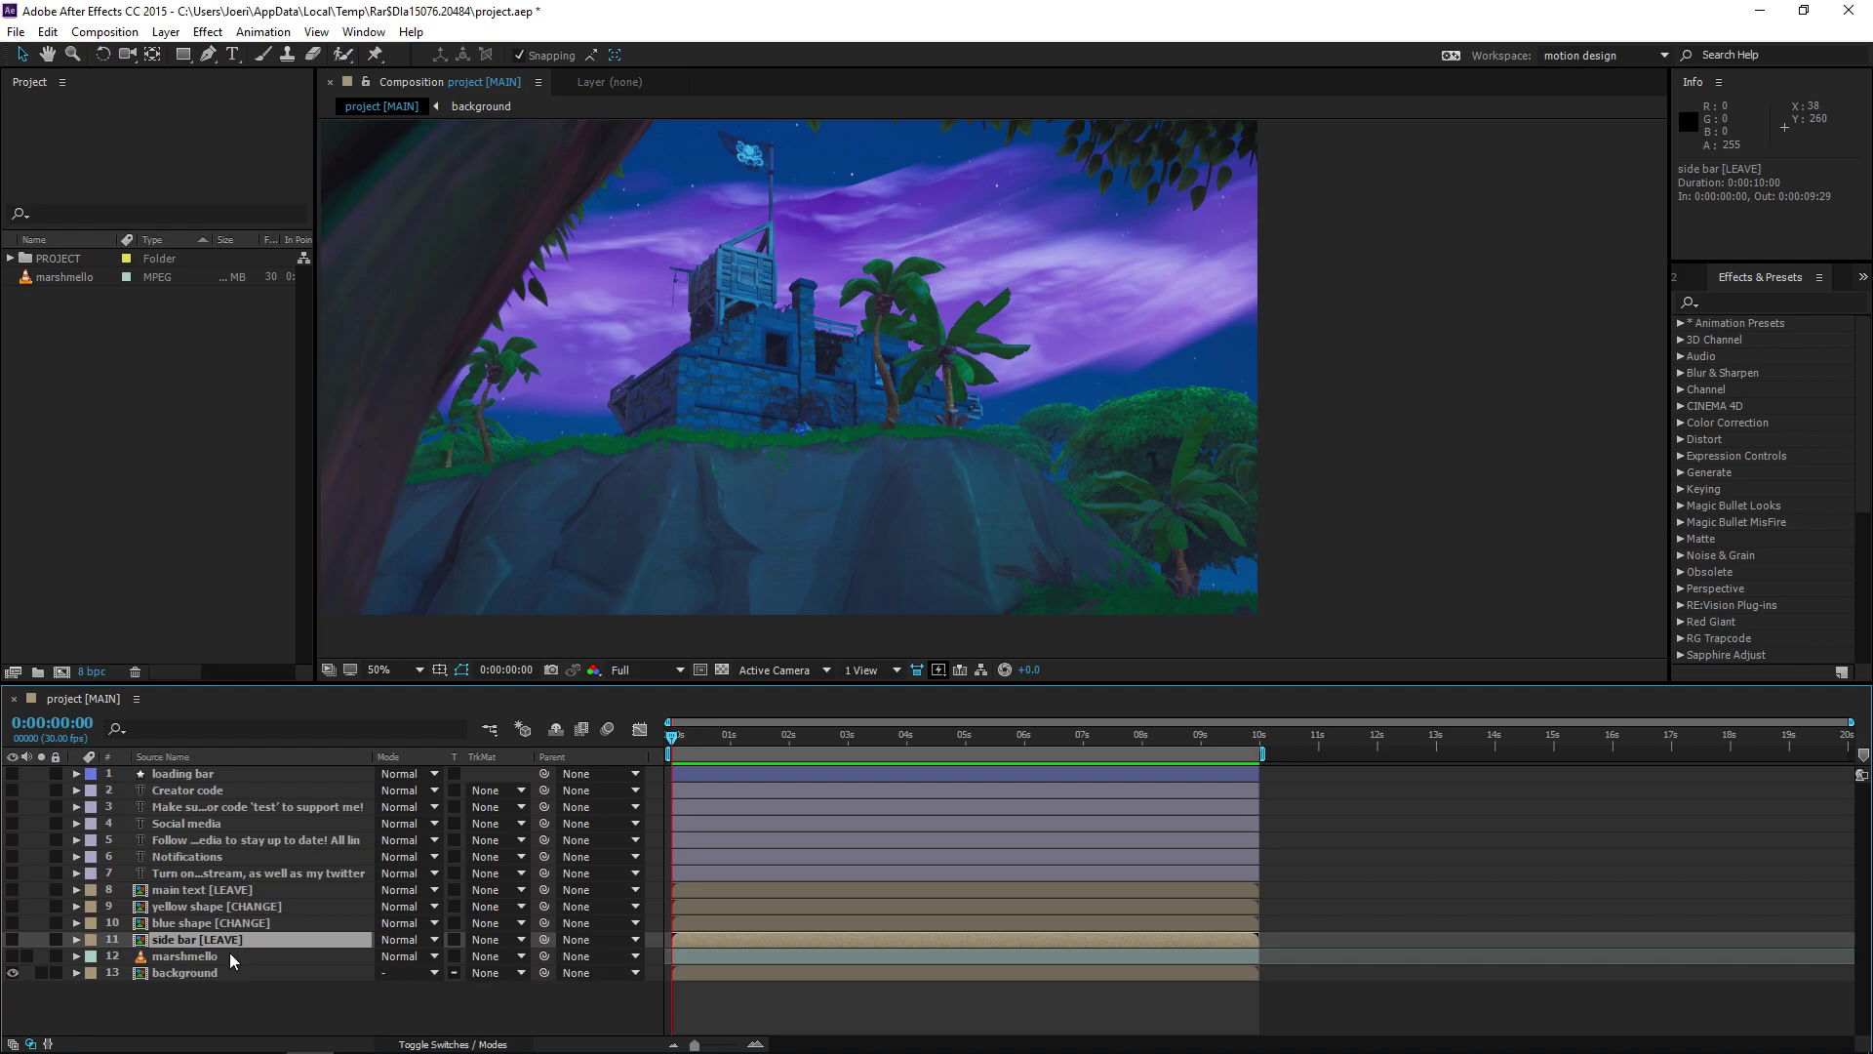
left_click(201, 974)
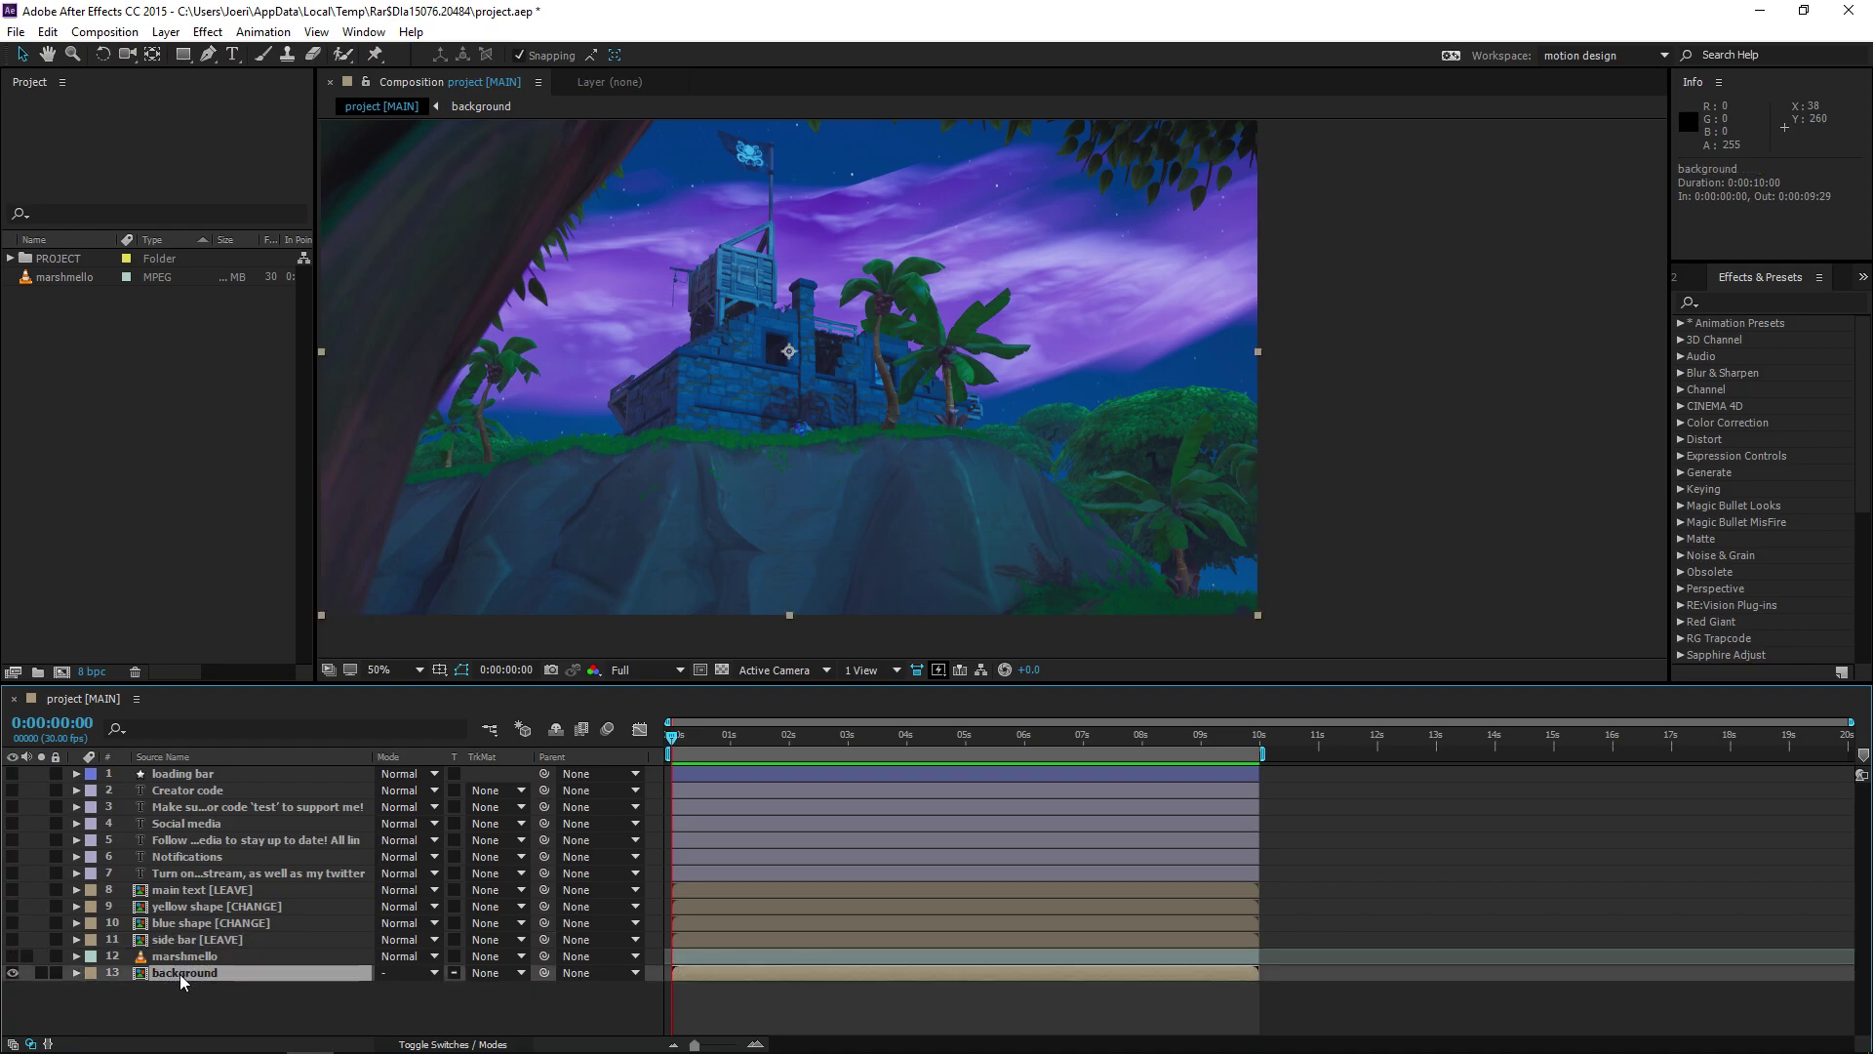
double_click(179, 974)
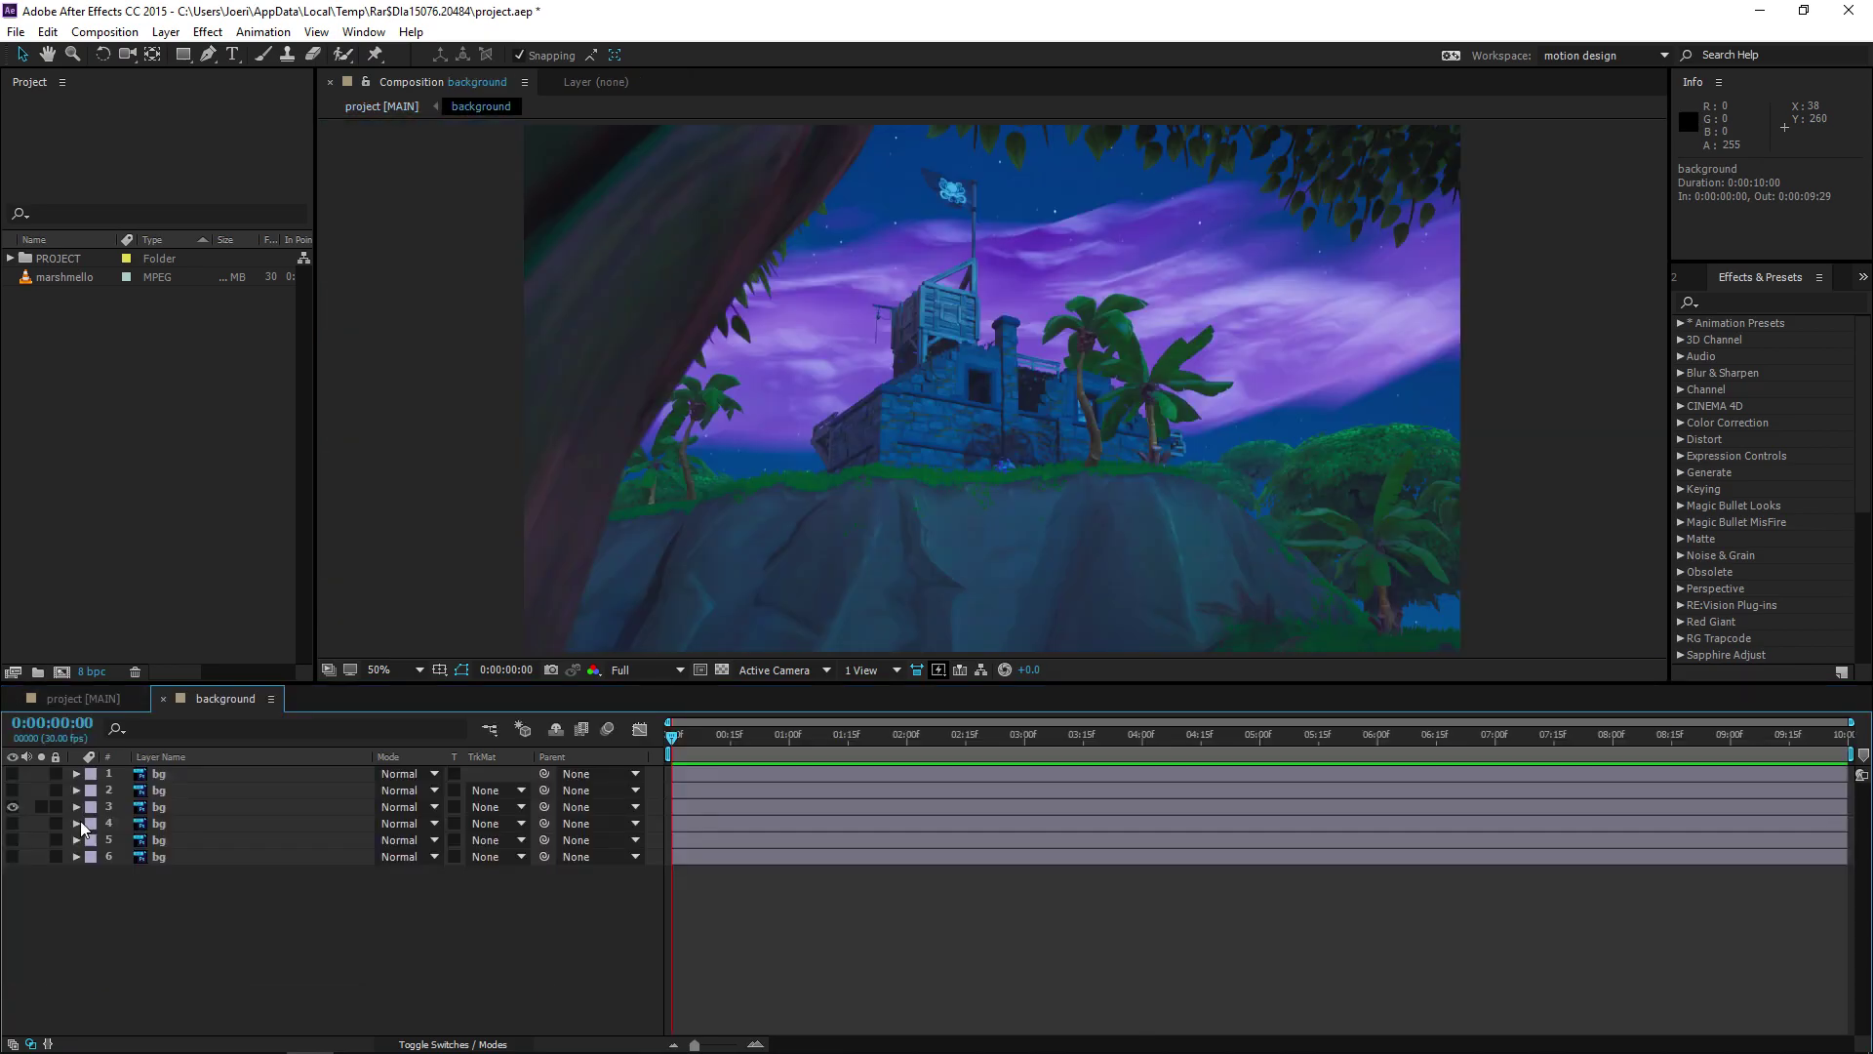
Step: Preview the alternative bg layers in the background composition by showing and hiding them one at a time
left_click(13, 791)
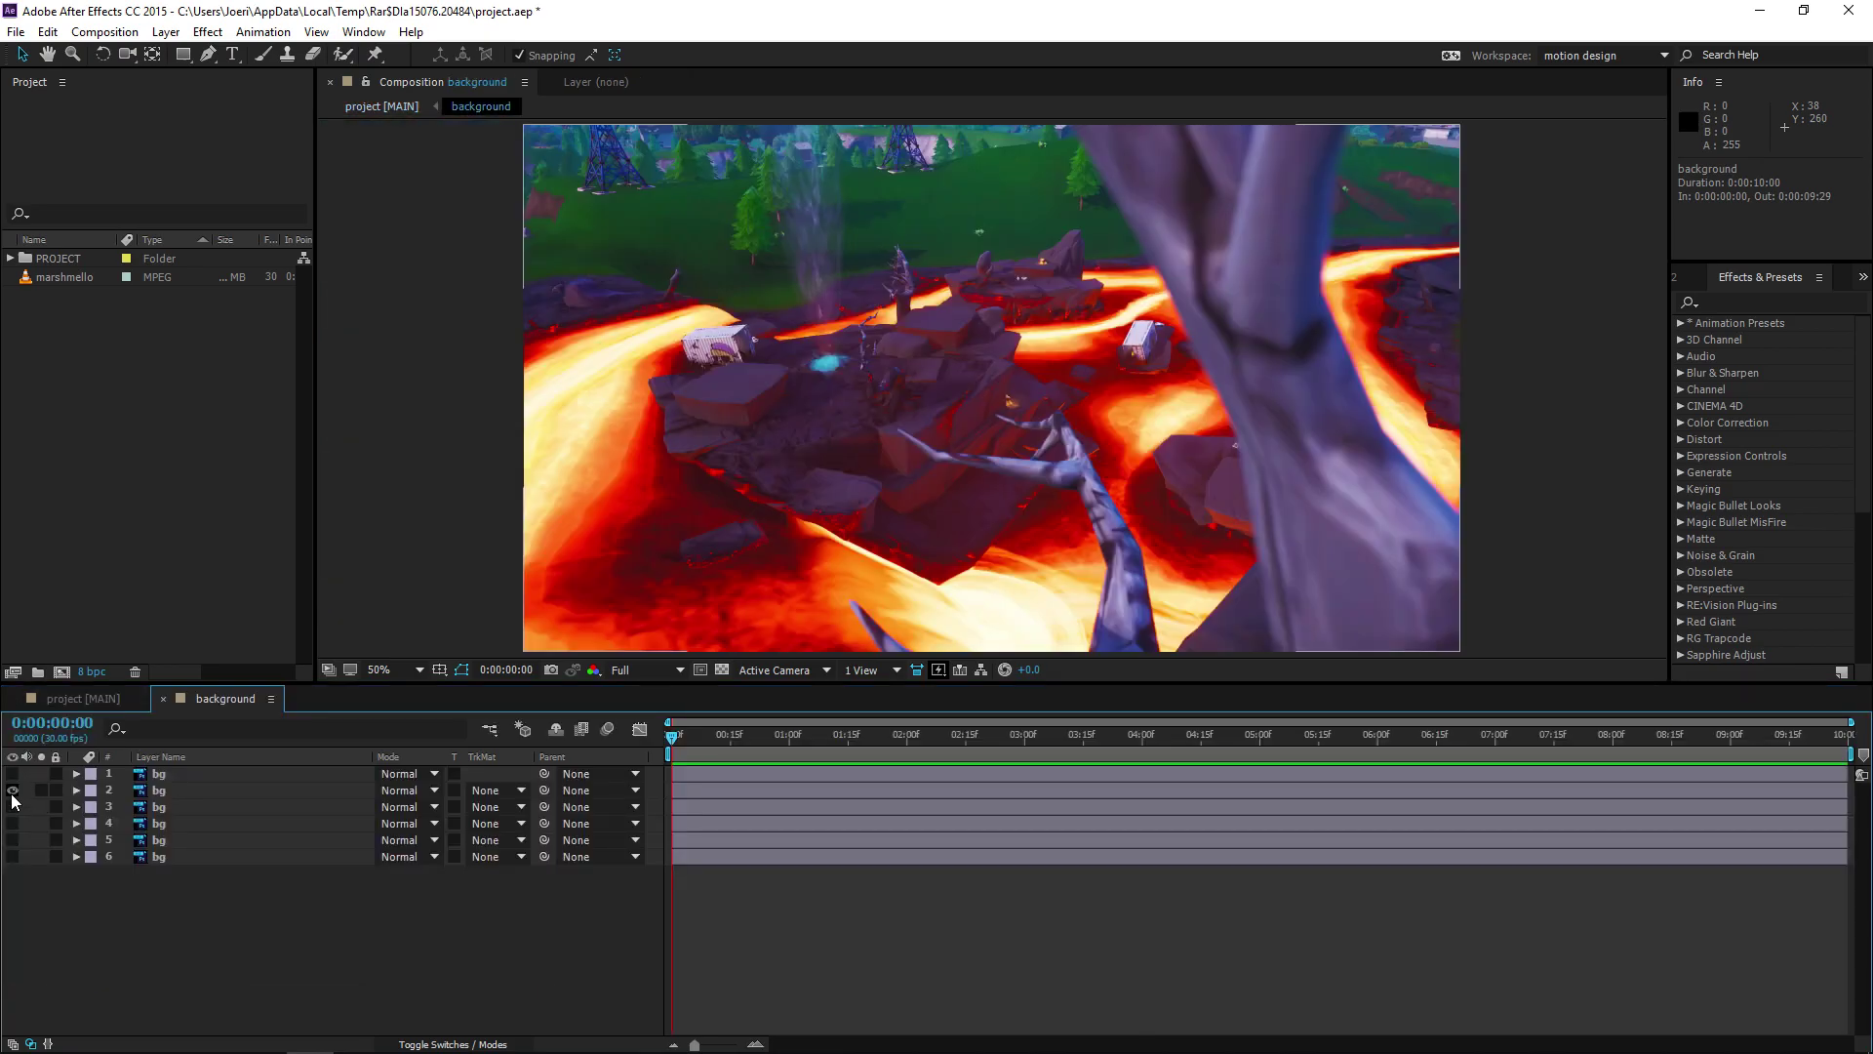
left_click(12, 790)
left_click(13, 773)
left_click(12, 773)
left_click(13, 824)
left_click(12, 823)
left_click(13, 840)
left_click(12, 840)
left_click(13, 856)
left_click(13, 857)
left_click(12, 807)
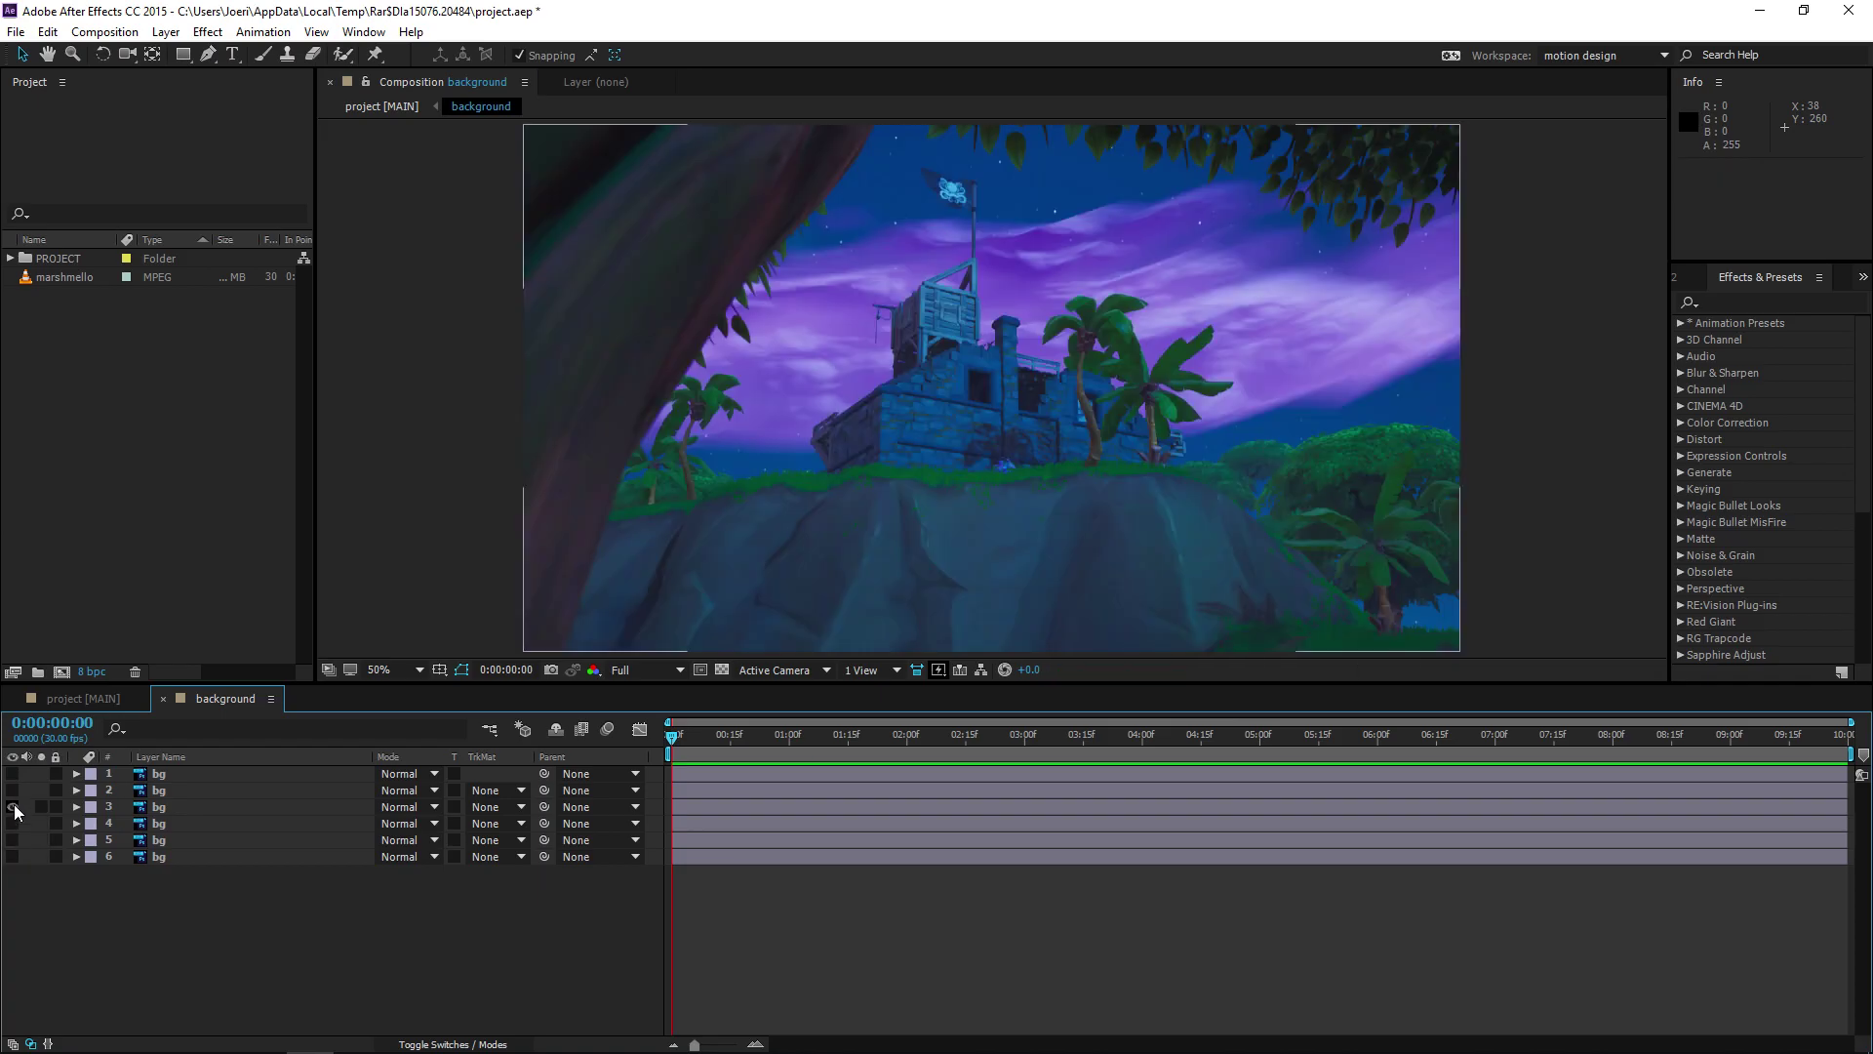
Step: Hide bg layer 3, show bg layer 4 as the background, and close the background composition to return to the main one
left_click(13, 807)
left_click(13, 823)
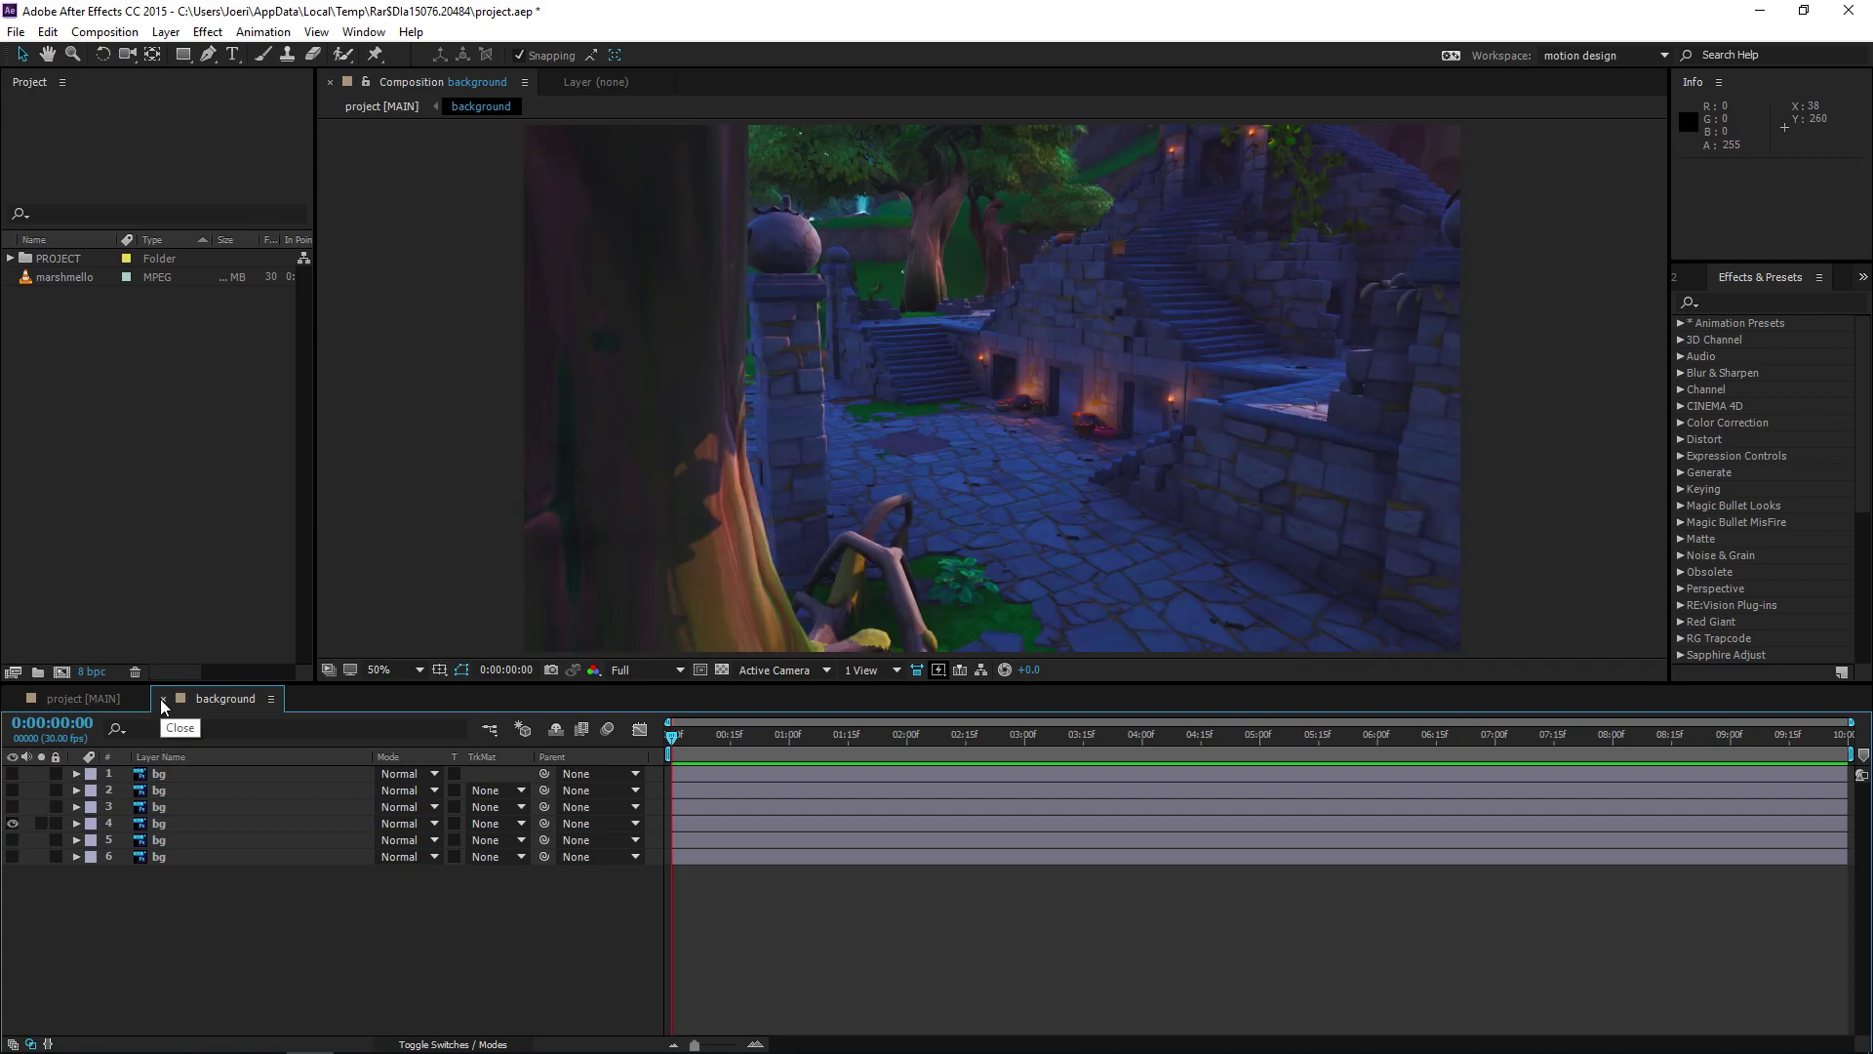
left_click(13, 823)
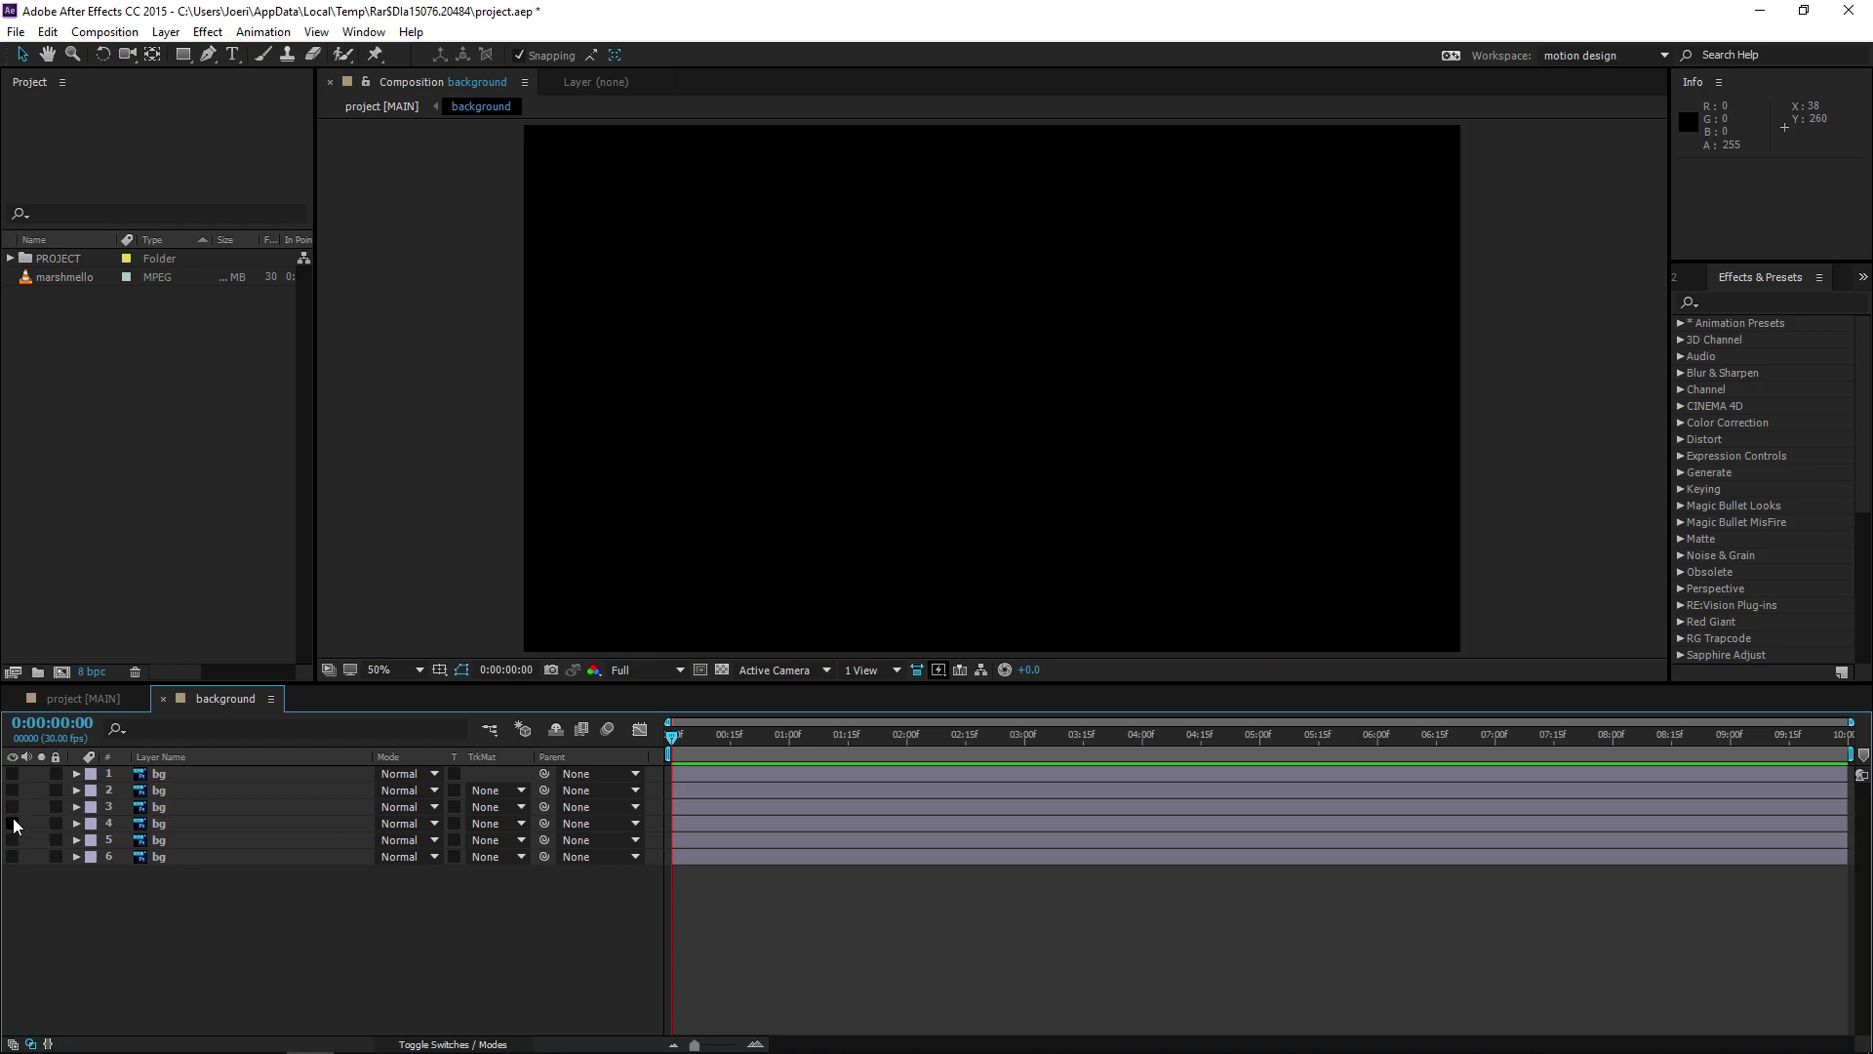
left_click(12, 823)
left_click(163, 698)
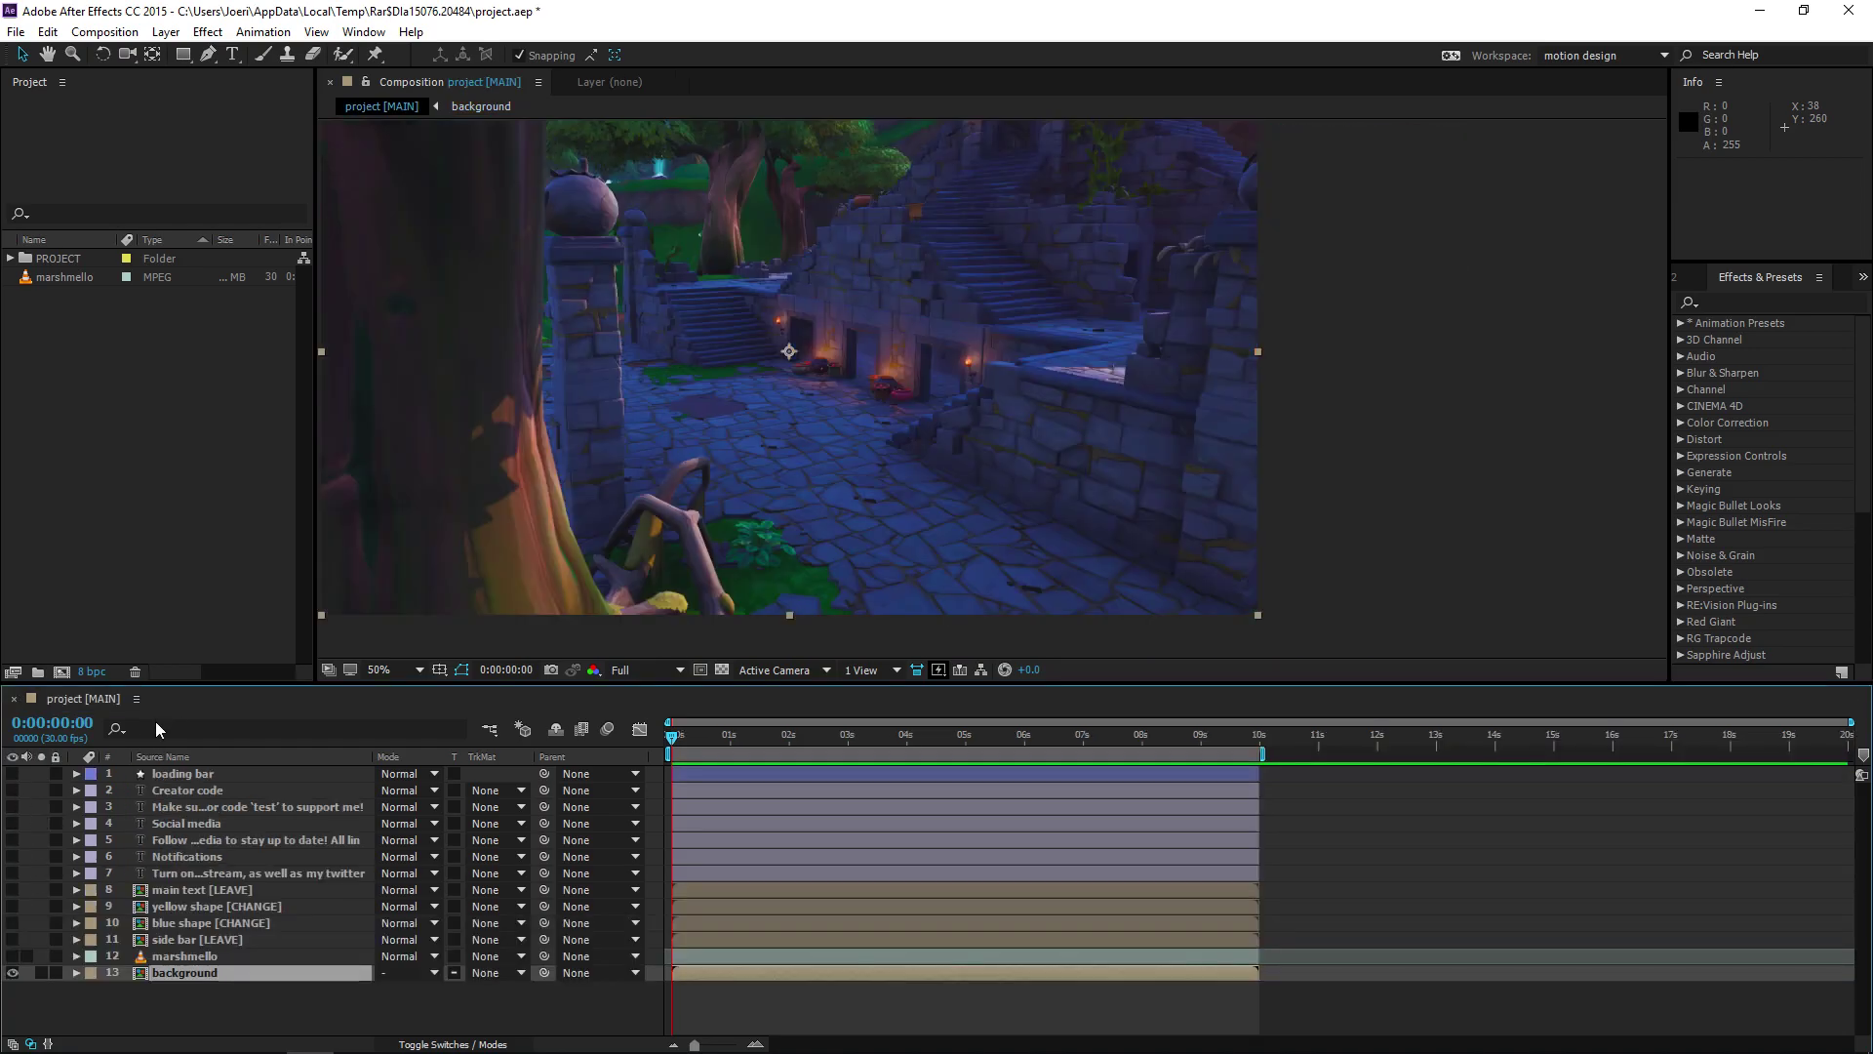
left_click(113, 983)
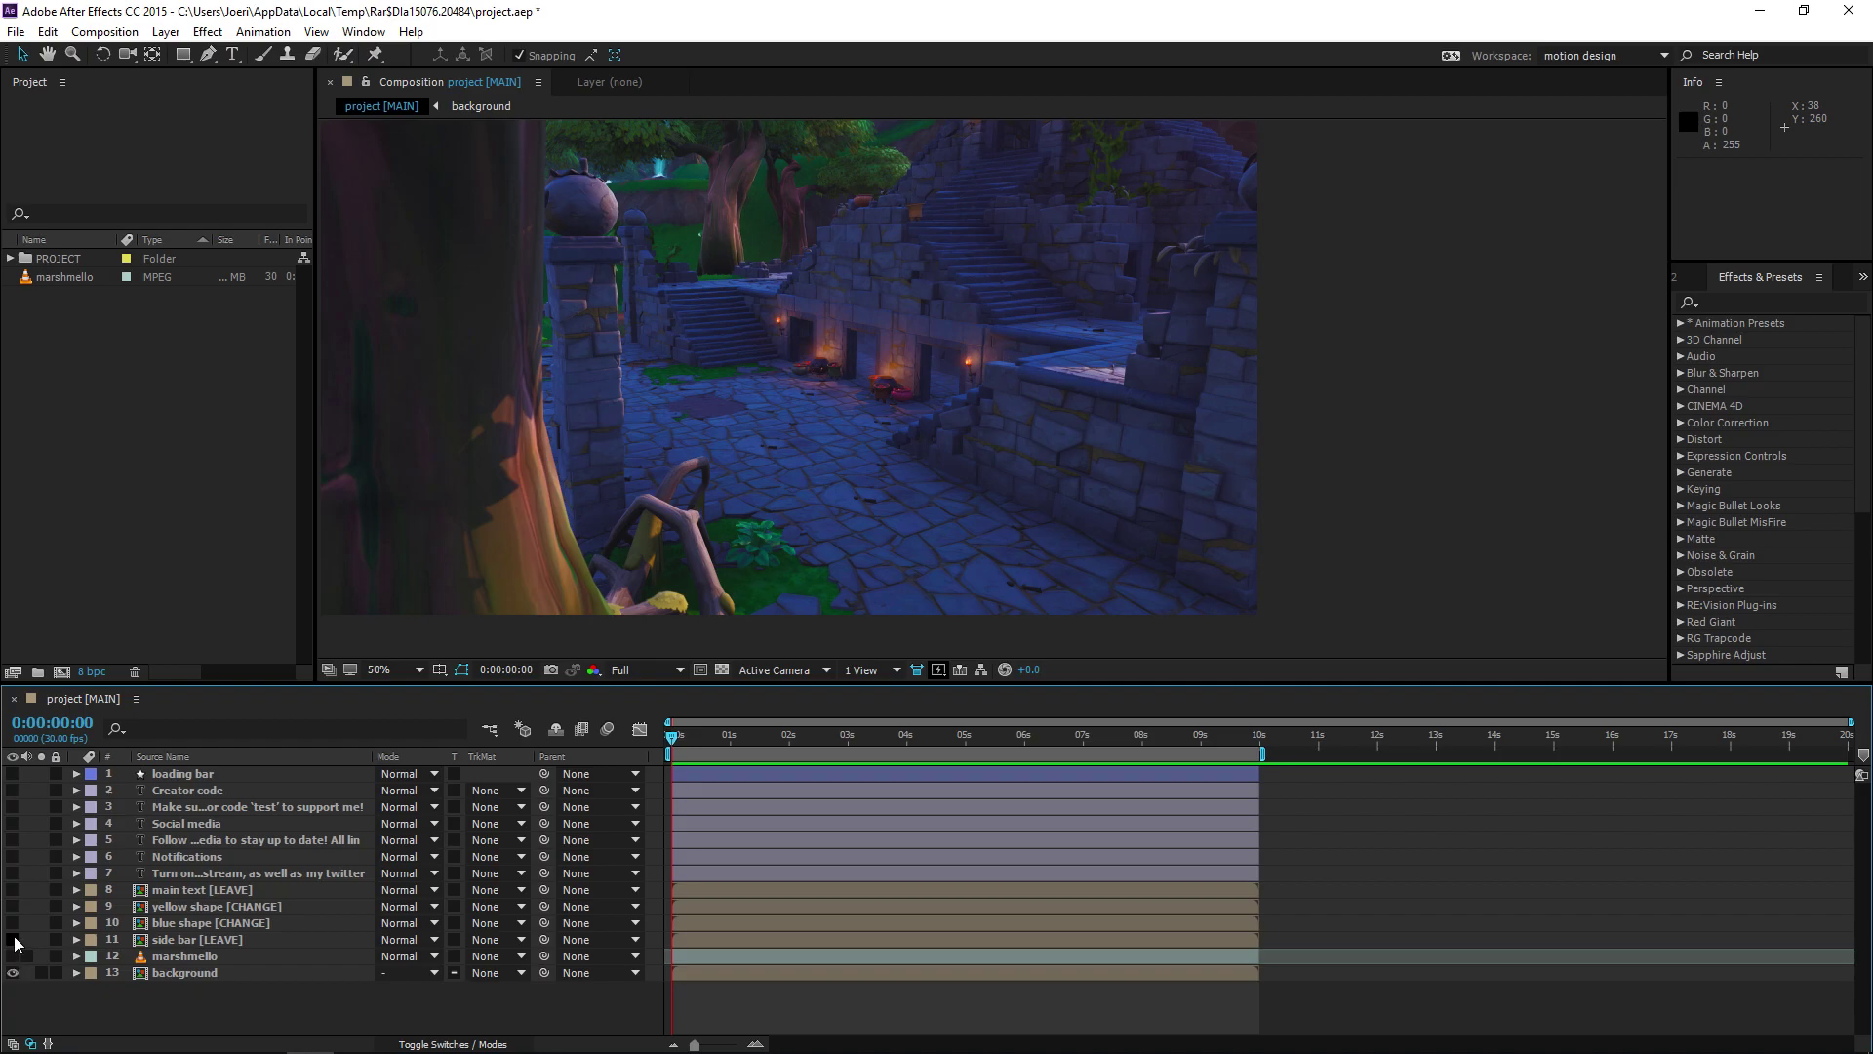
Step: Show the side bar [LEAVE] layer in the main composition and bring its panel into view
left_click(13, 940)
left_click(172, 940)
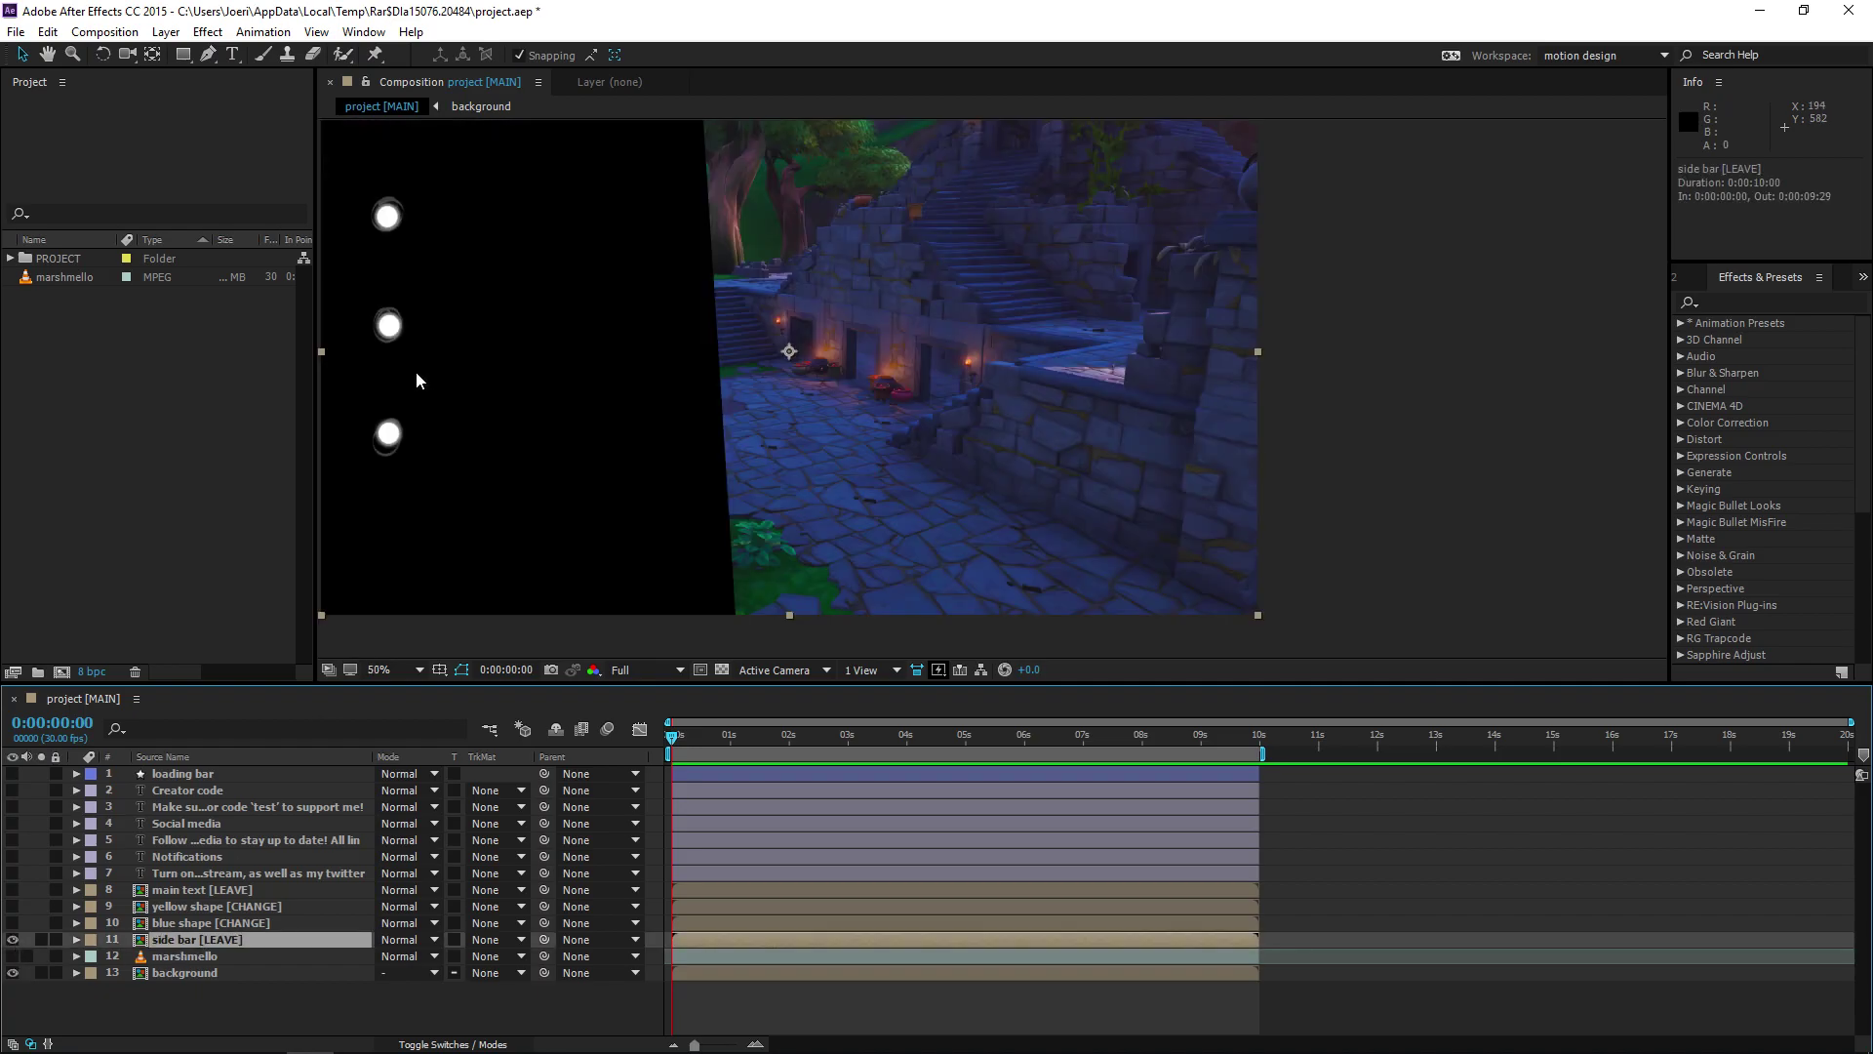
key("h")
left_click_drag(447, 460, 512, 480)
key("v")
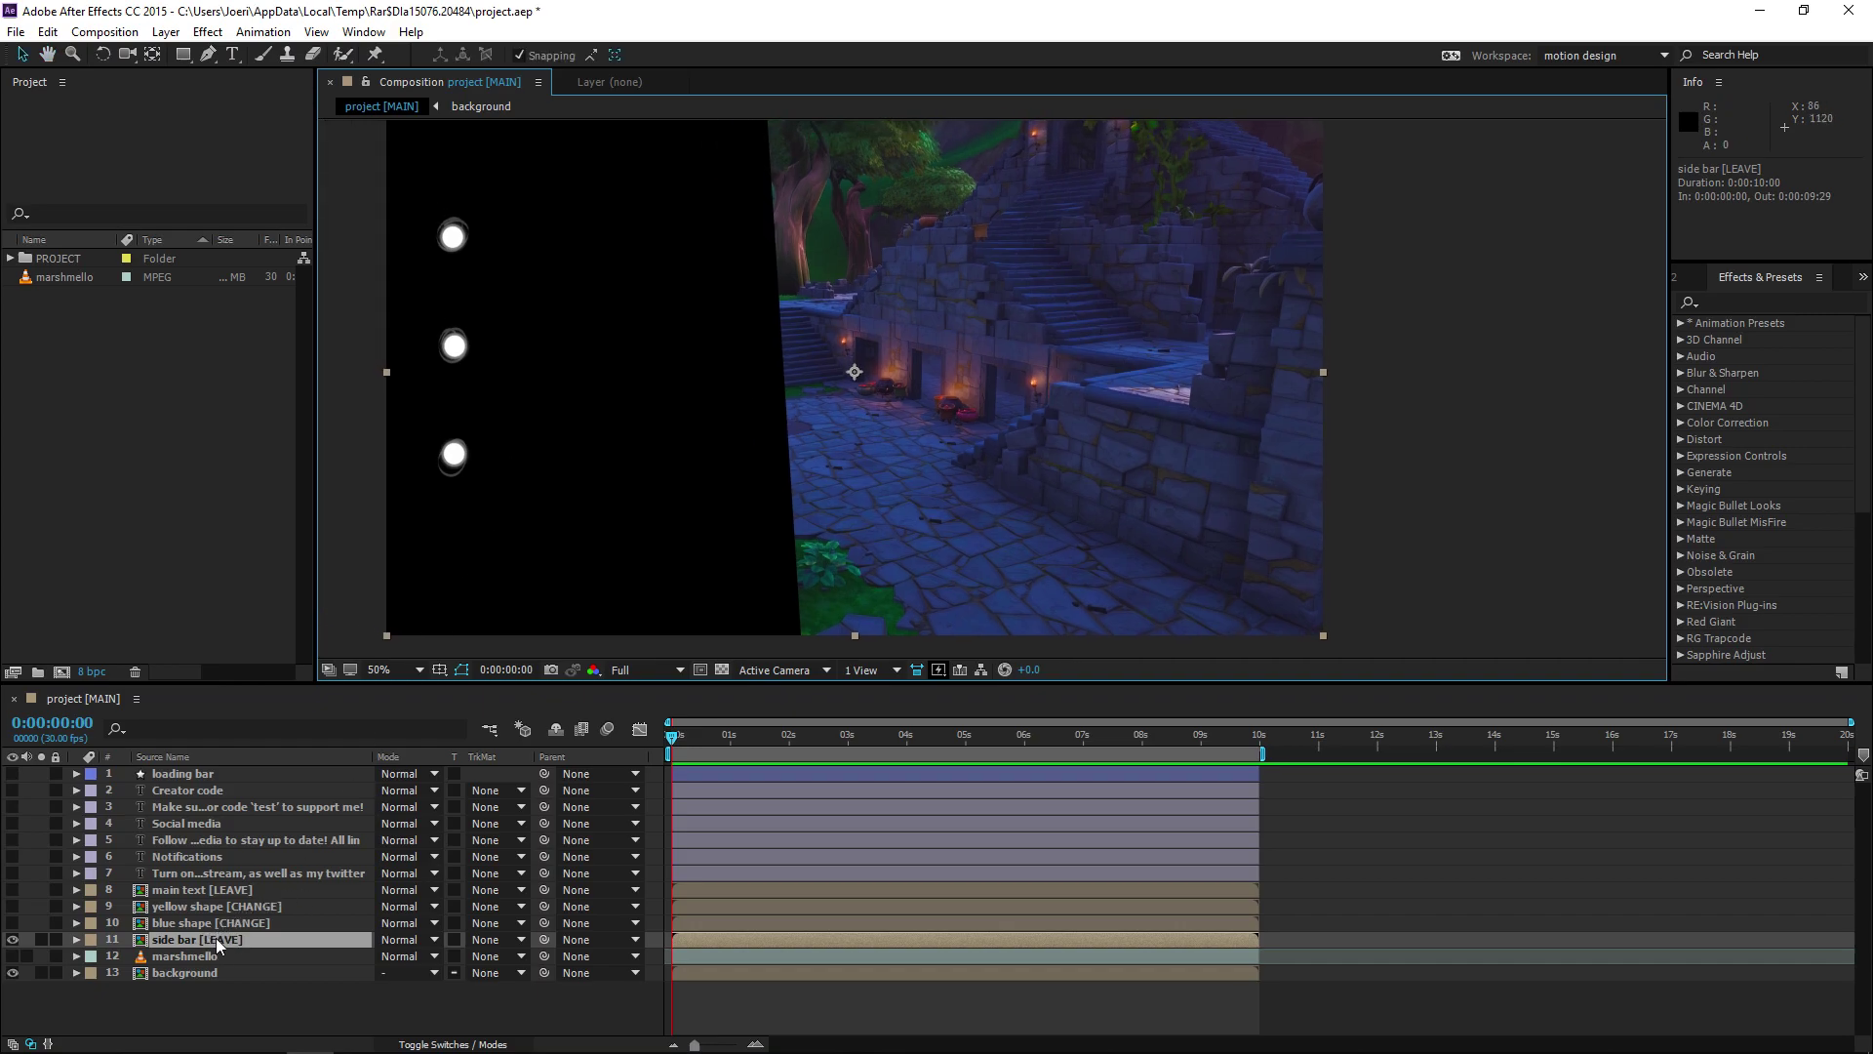
Step: Show the main text [LEAVE] layer in the main composition
left_click(13, 888)
left_click(240, 891)
key("h")
left_click_drag(678, 408, 659, 460)
key("v")
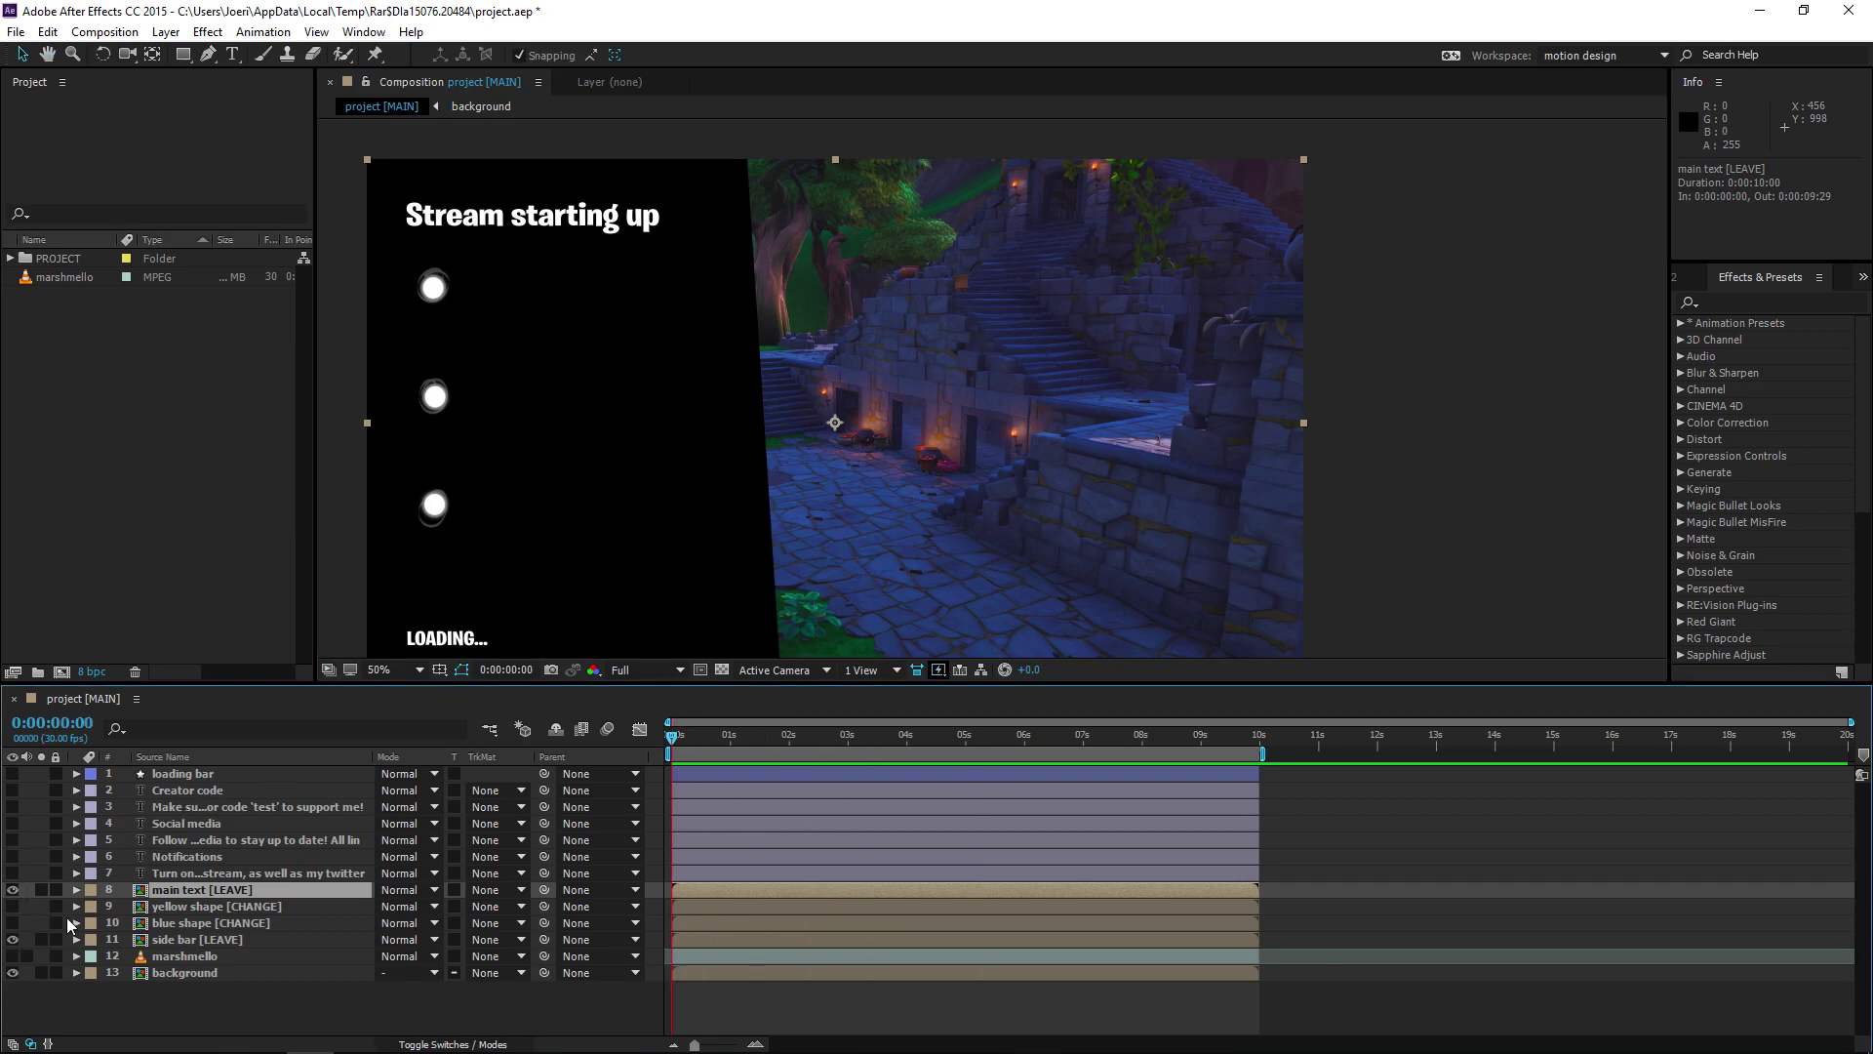
Step: Show the yellow shape [CHANGE] layer in the main composition
left_click(178, 907)
left_click(12, 907)
key("h")
left_click(873, 362)
left_click_drag(873, 362, 698, 576)
key("v")
Step: Open the yellow shape composition and replace the YOUR NAME text with VARIZONFX
double_click(212, 907)
scroll(704, 383, "down", 2)
scroll(1003, 261, "up", 1)
key("h")
left_click_drag(1041, 251, 758, 452)
scroll(963, 340, "up", 1)
left_click_drag(928, 367, 749, 365)
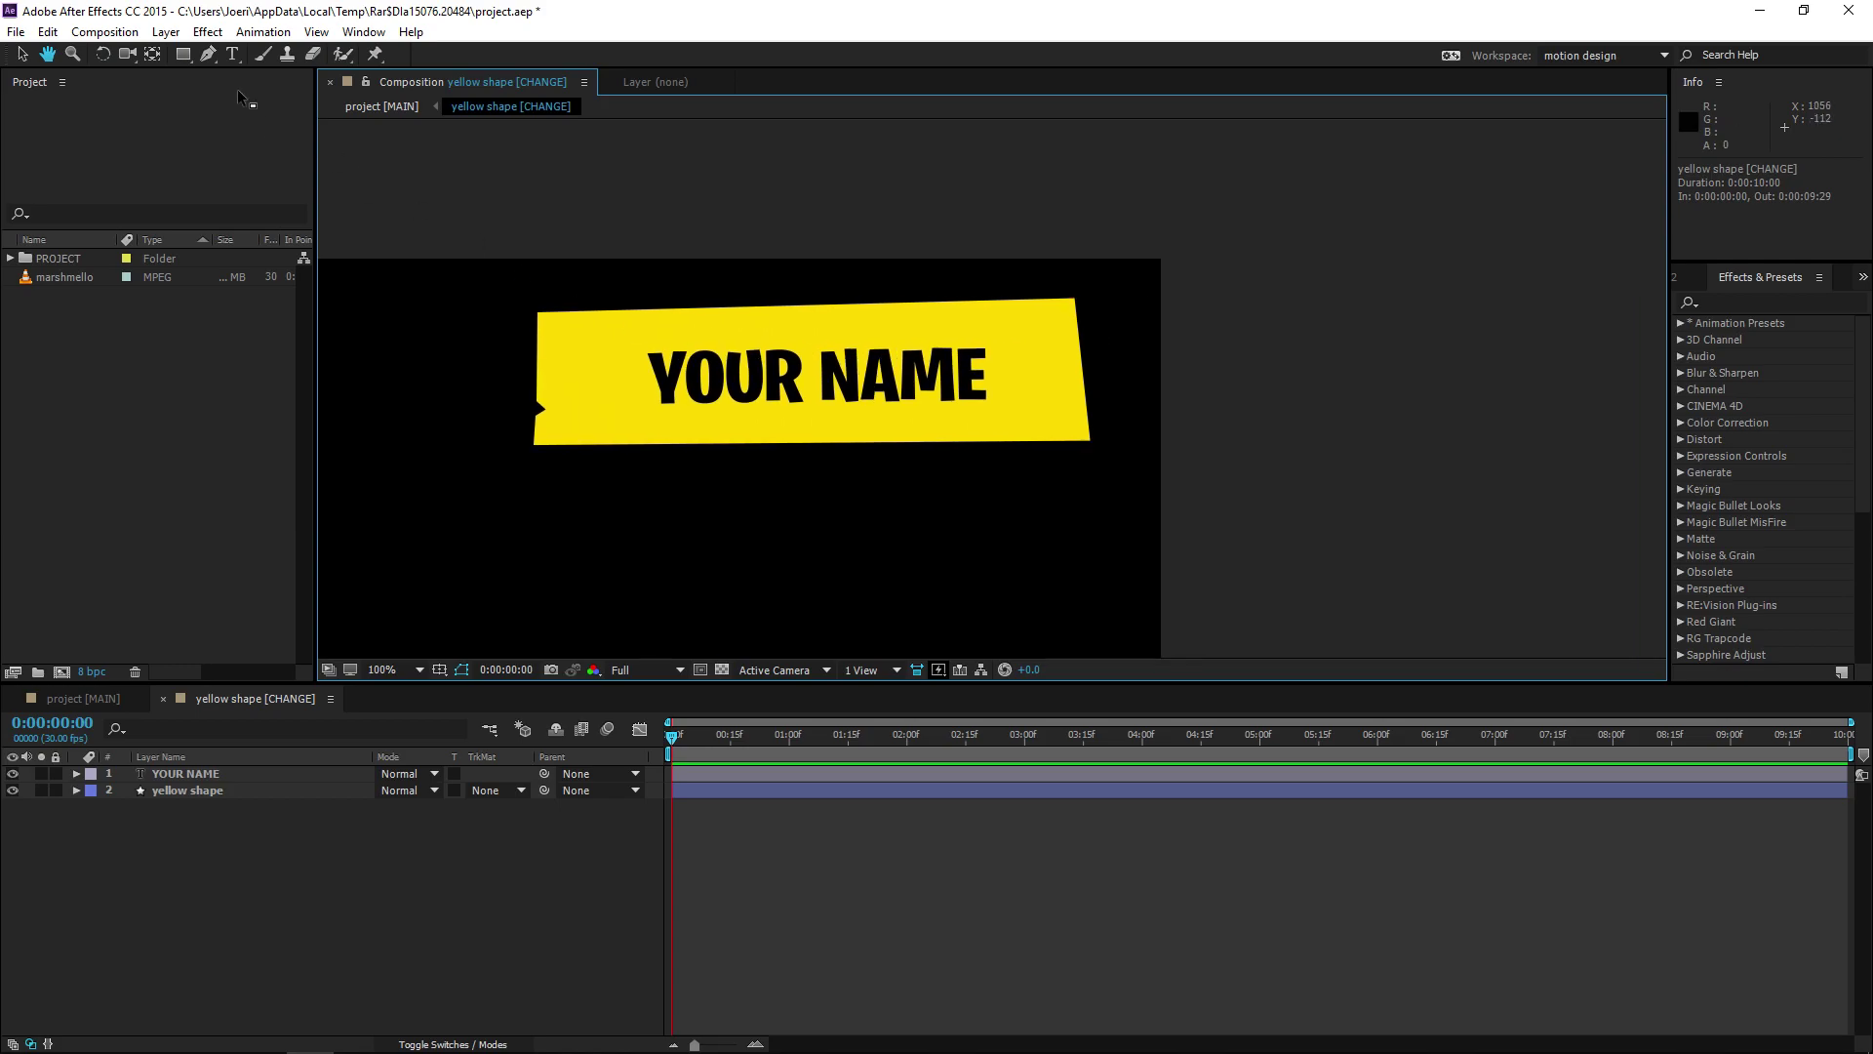
left_click(233, 55)
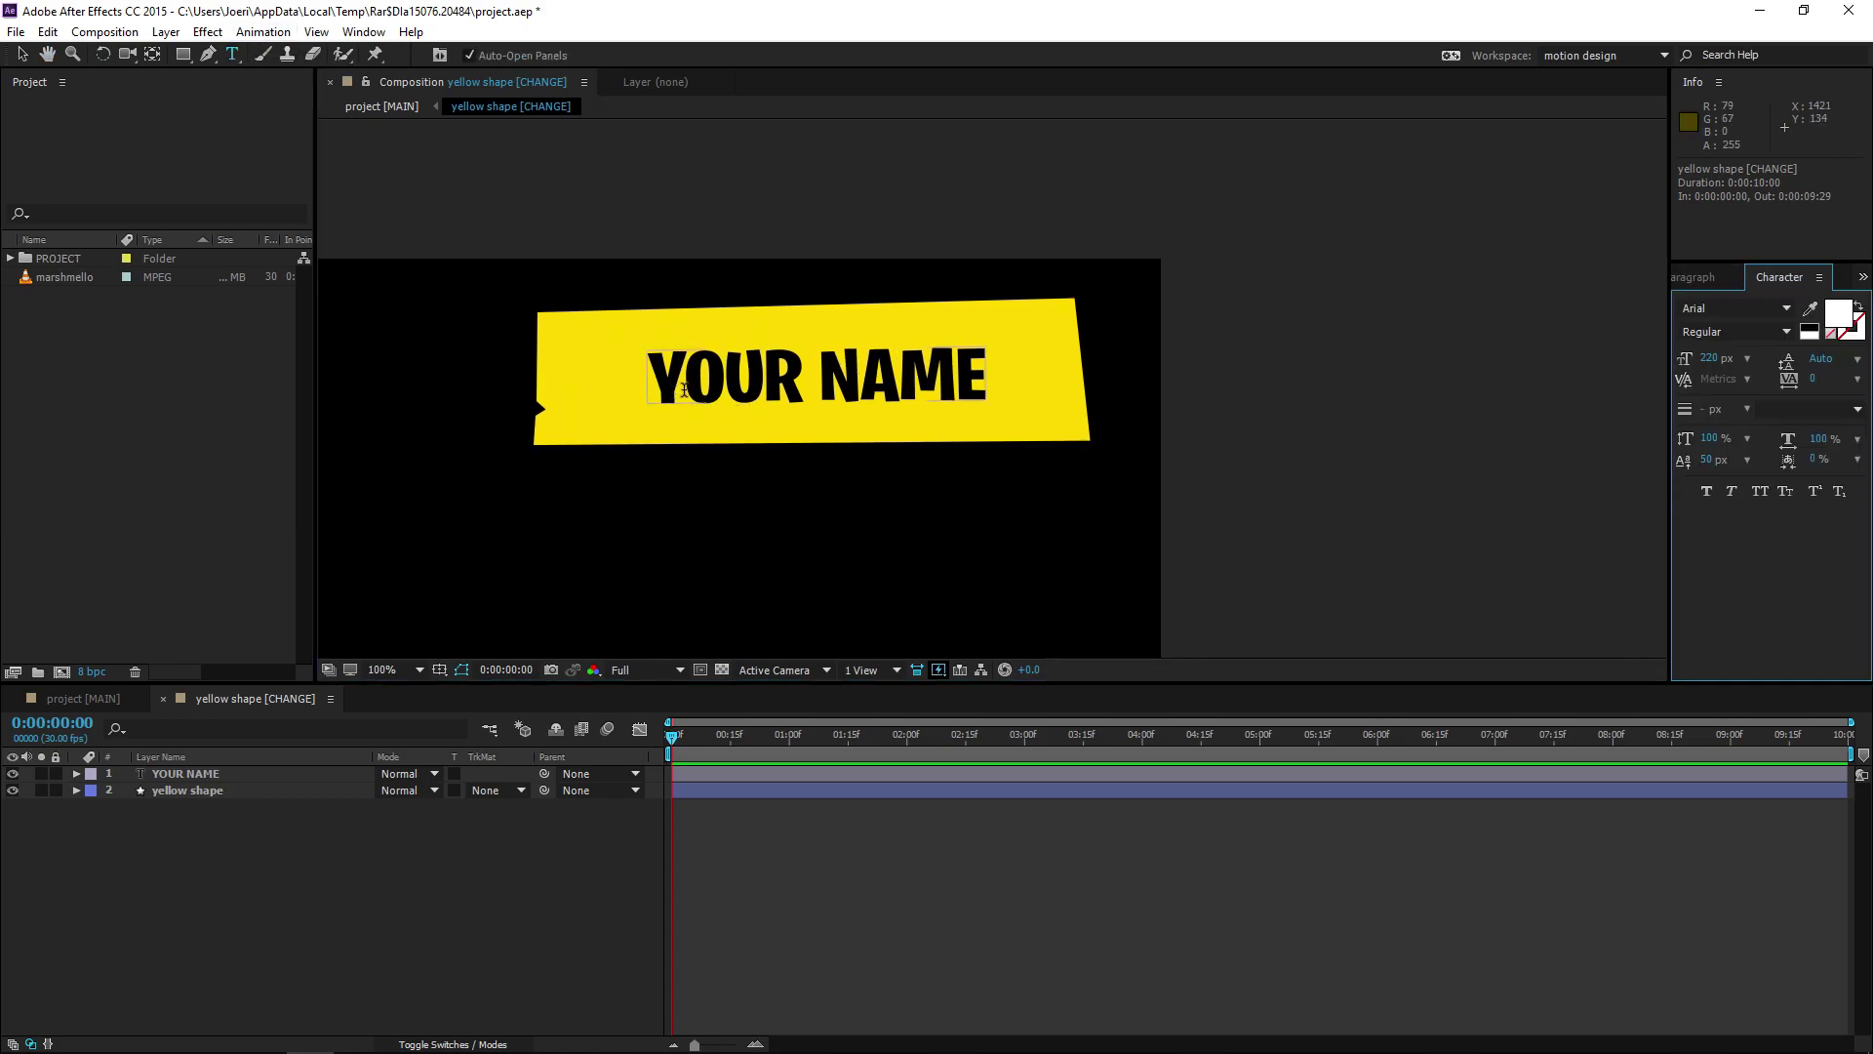
left_click_drag(676, 385, 1136, 398)
key("ctrl+a")
type("VARIZONFX")
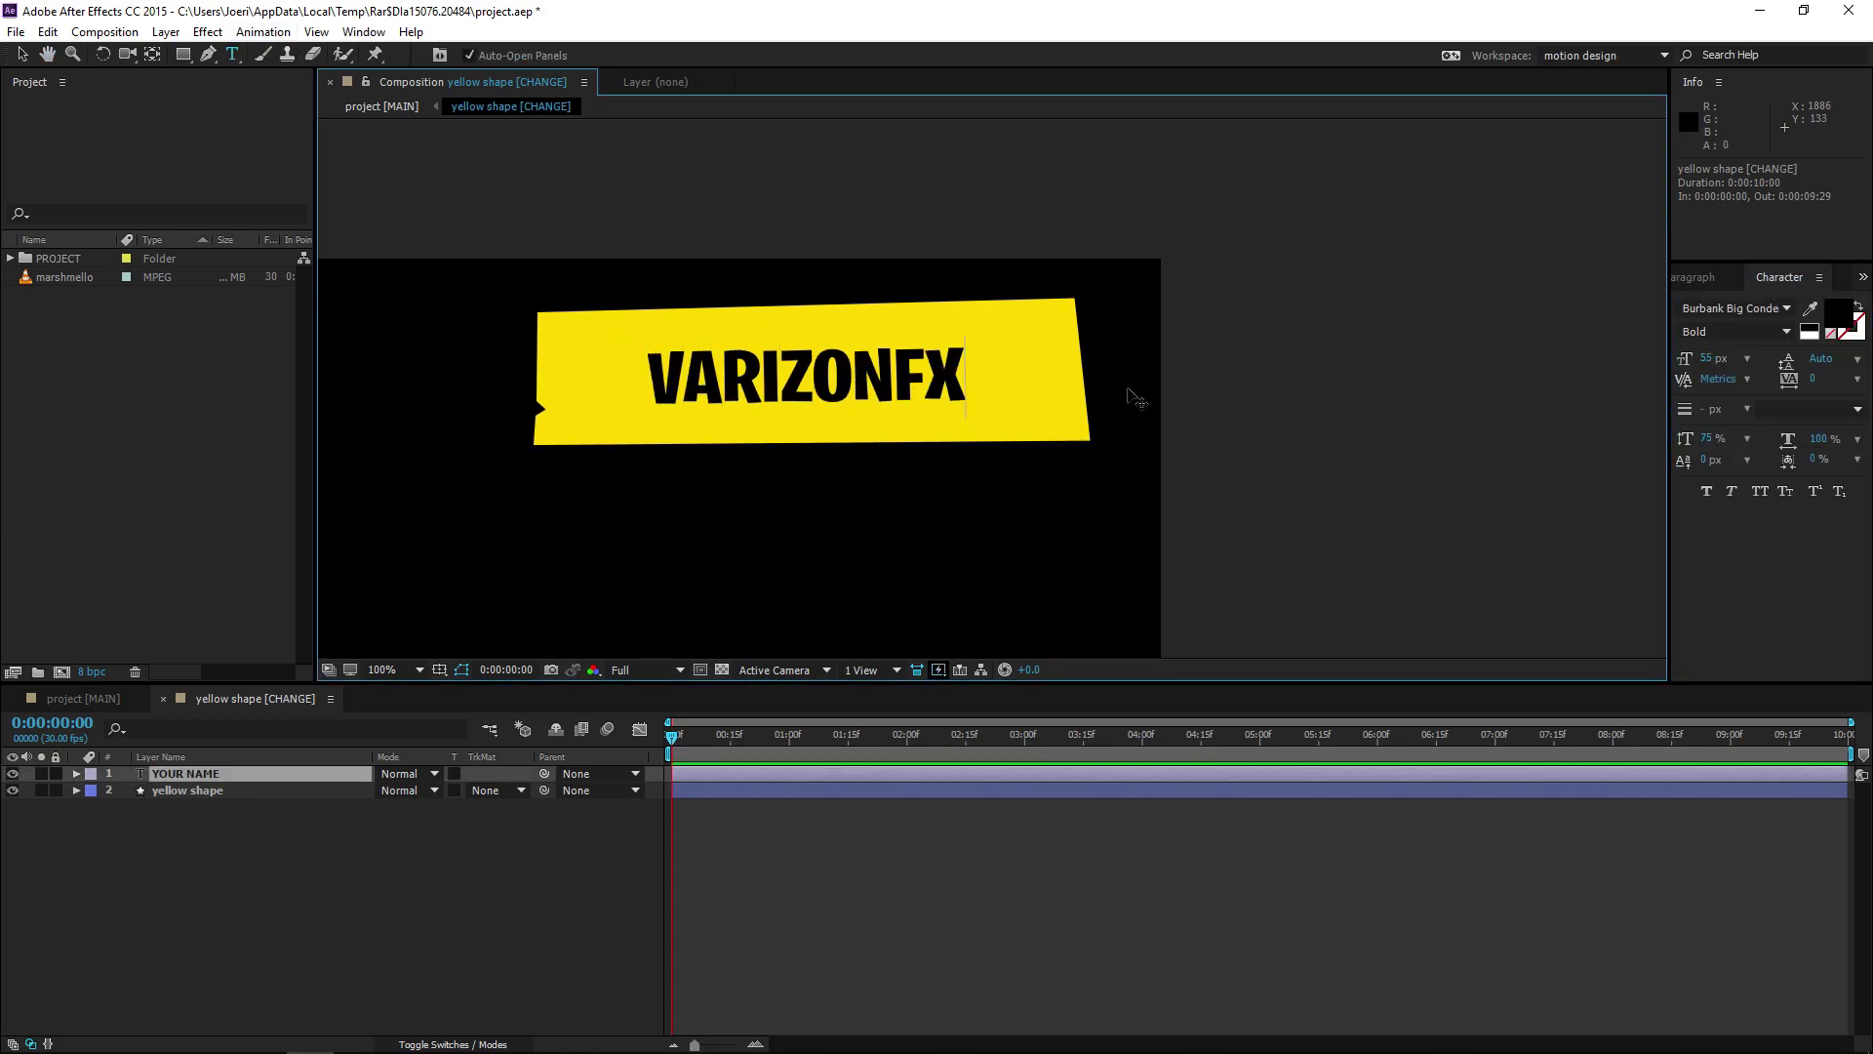
left_click(449, 870)
Step: Nudge the VARIZONFX text about 5 px right and 4 px up, and close the yellow shape composition
left_click(206, 776)
key("v")
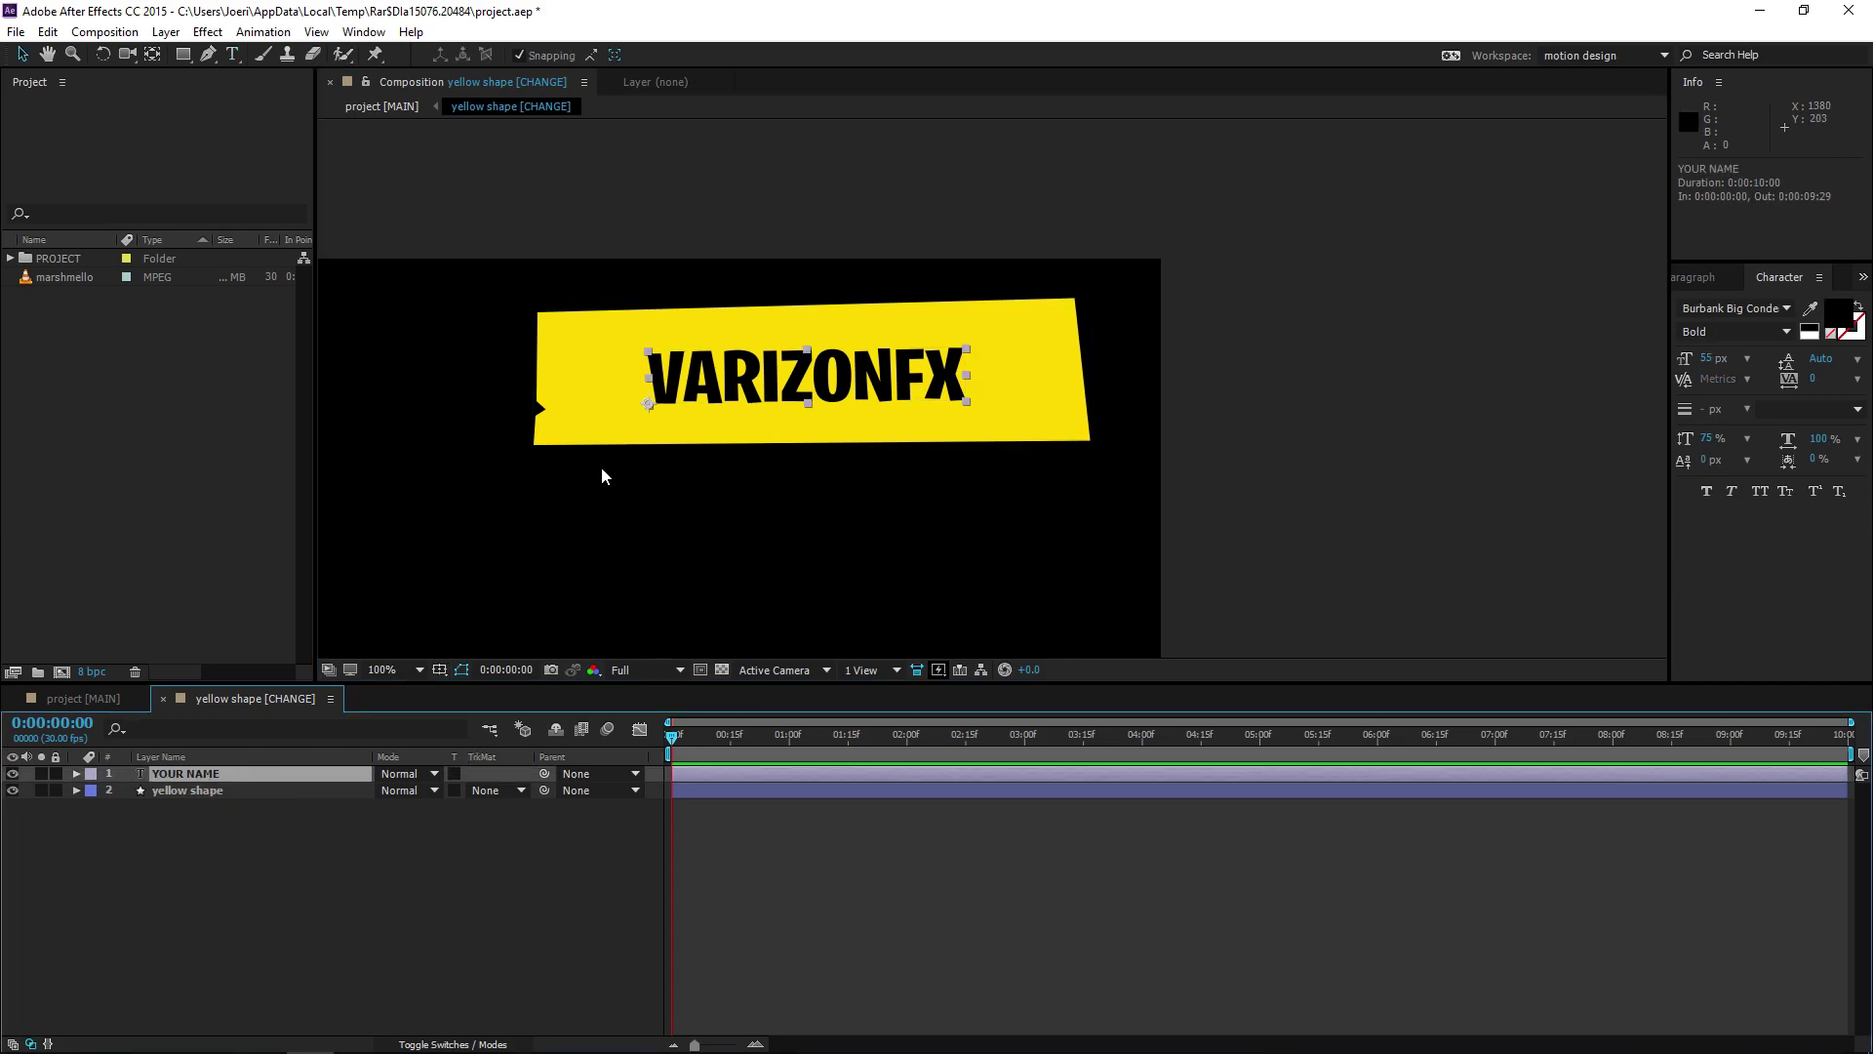
left_click_drag(873, 376, 878, 372)
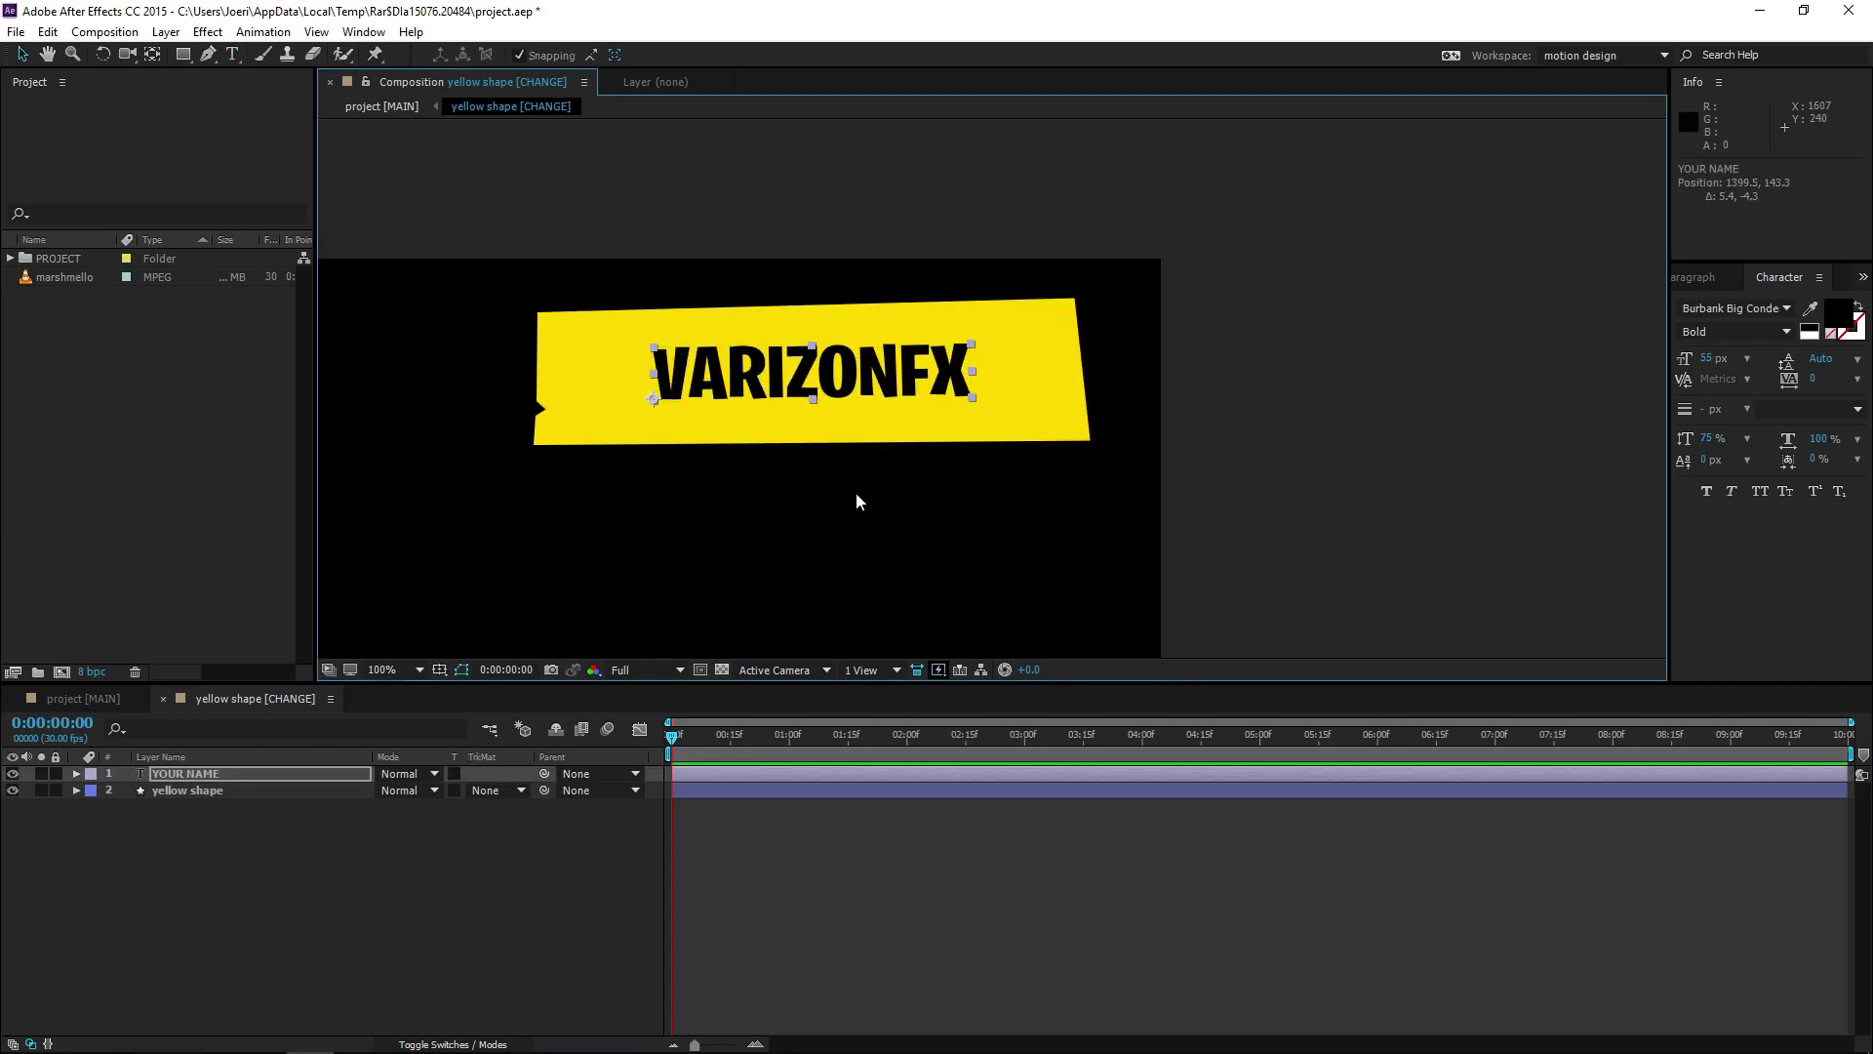
left_click(207, 809)
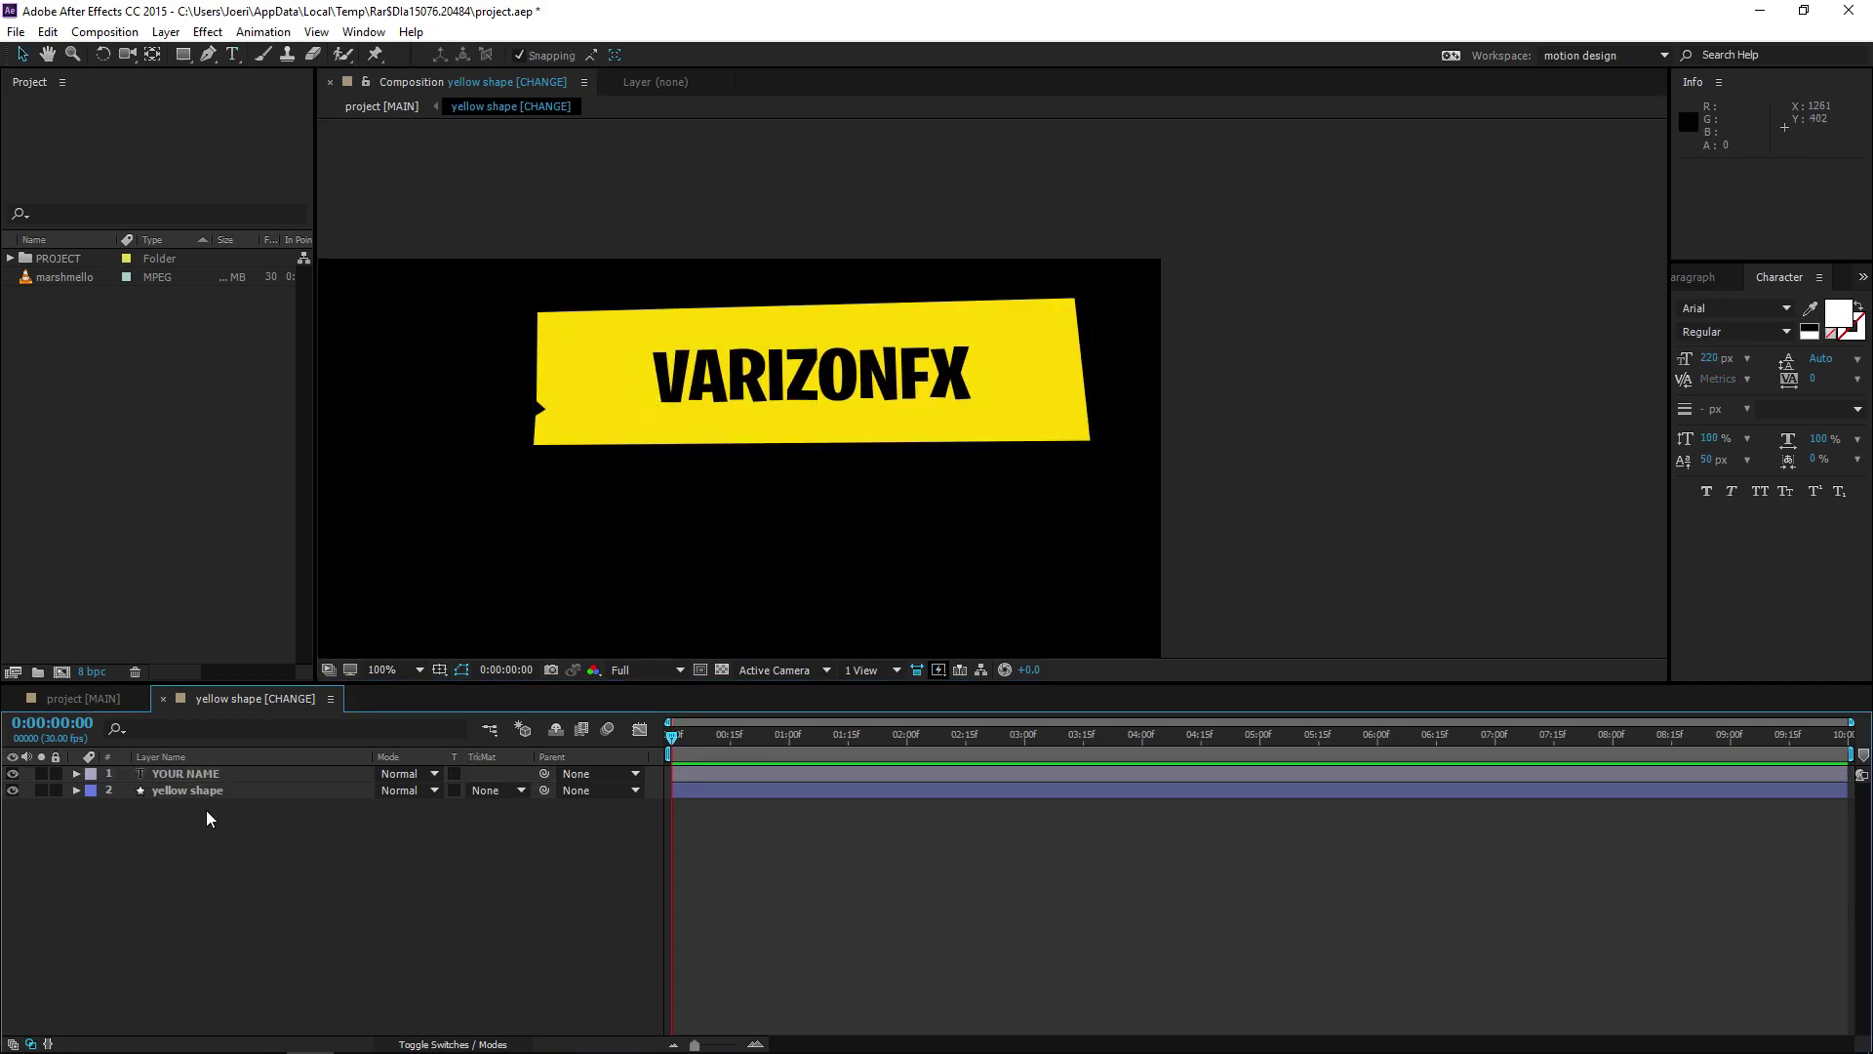
left_click(163, 698)
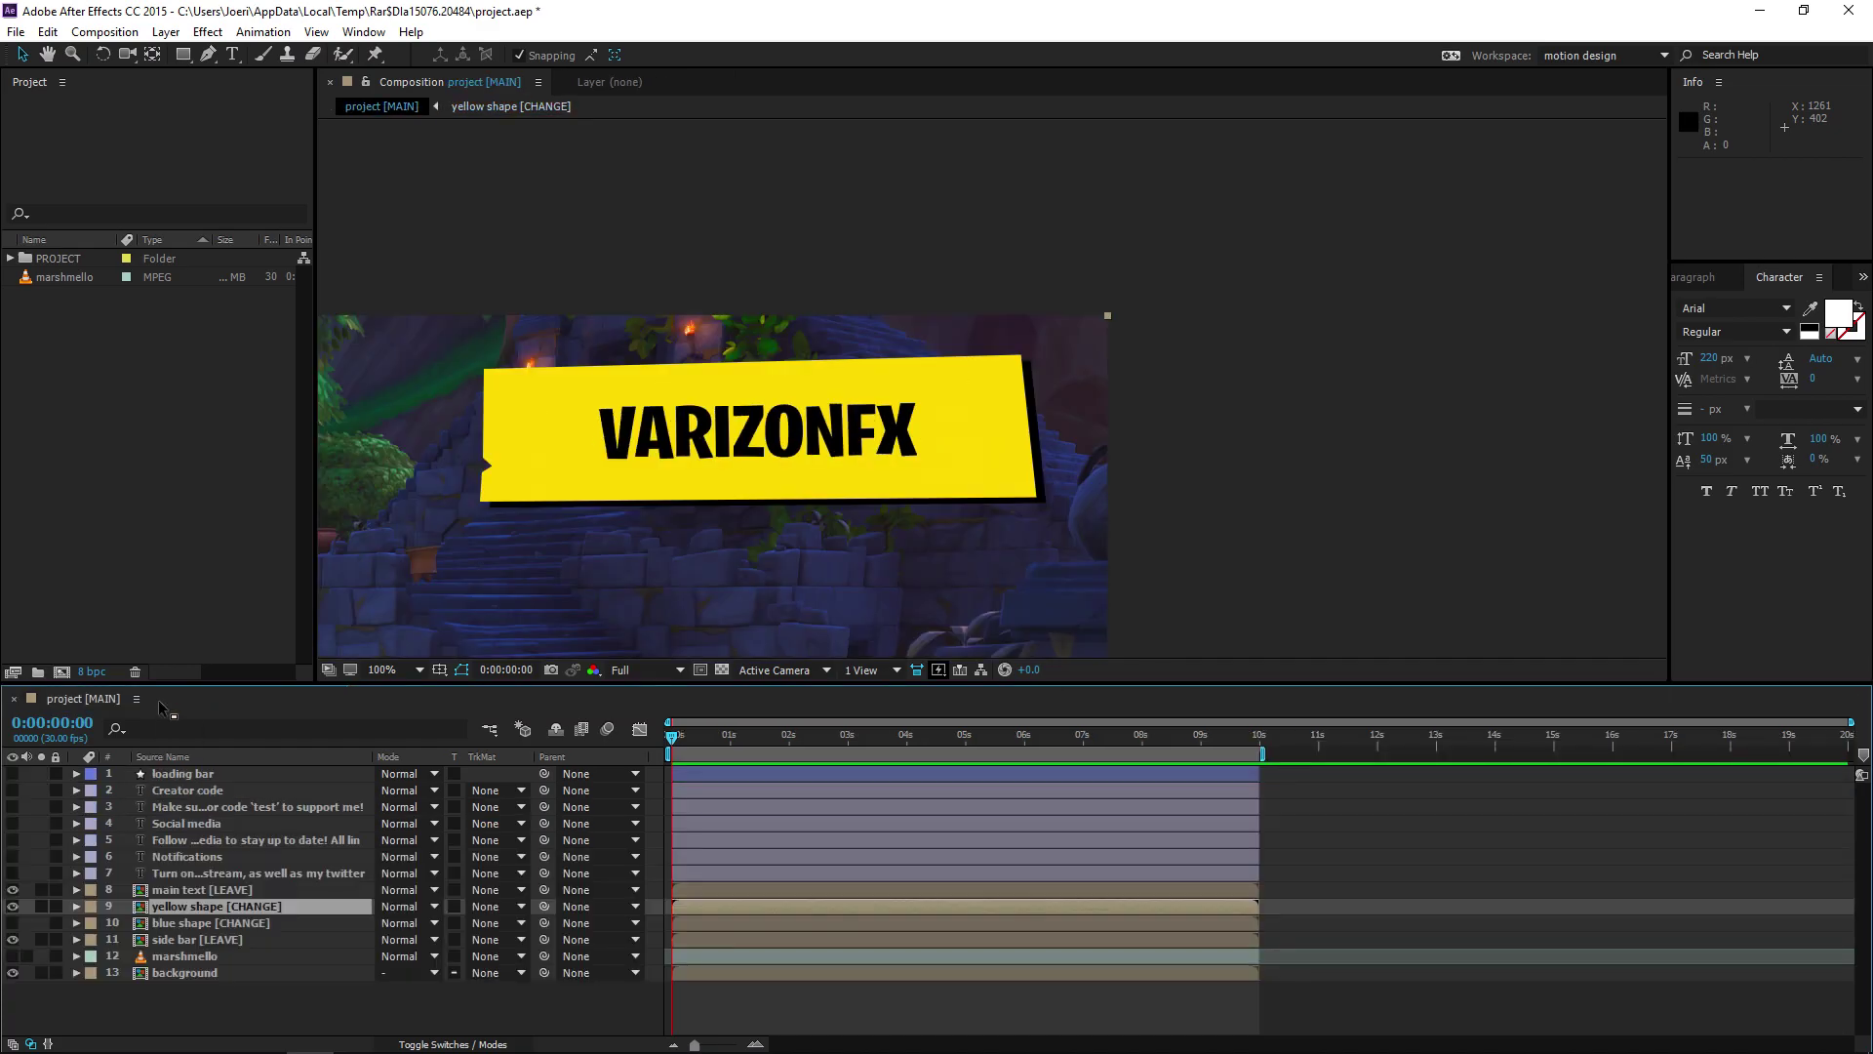
Step: Show the blue shape [CHANGE] layer at the lower part of the main composition
key("space")
left_click_drag(686, 473, 1083, 122)
left_click_drag(979, 569, 895, 192)
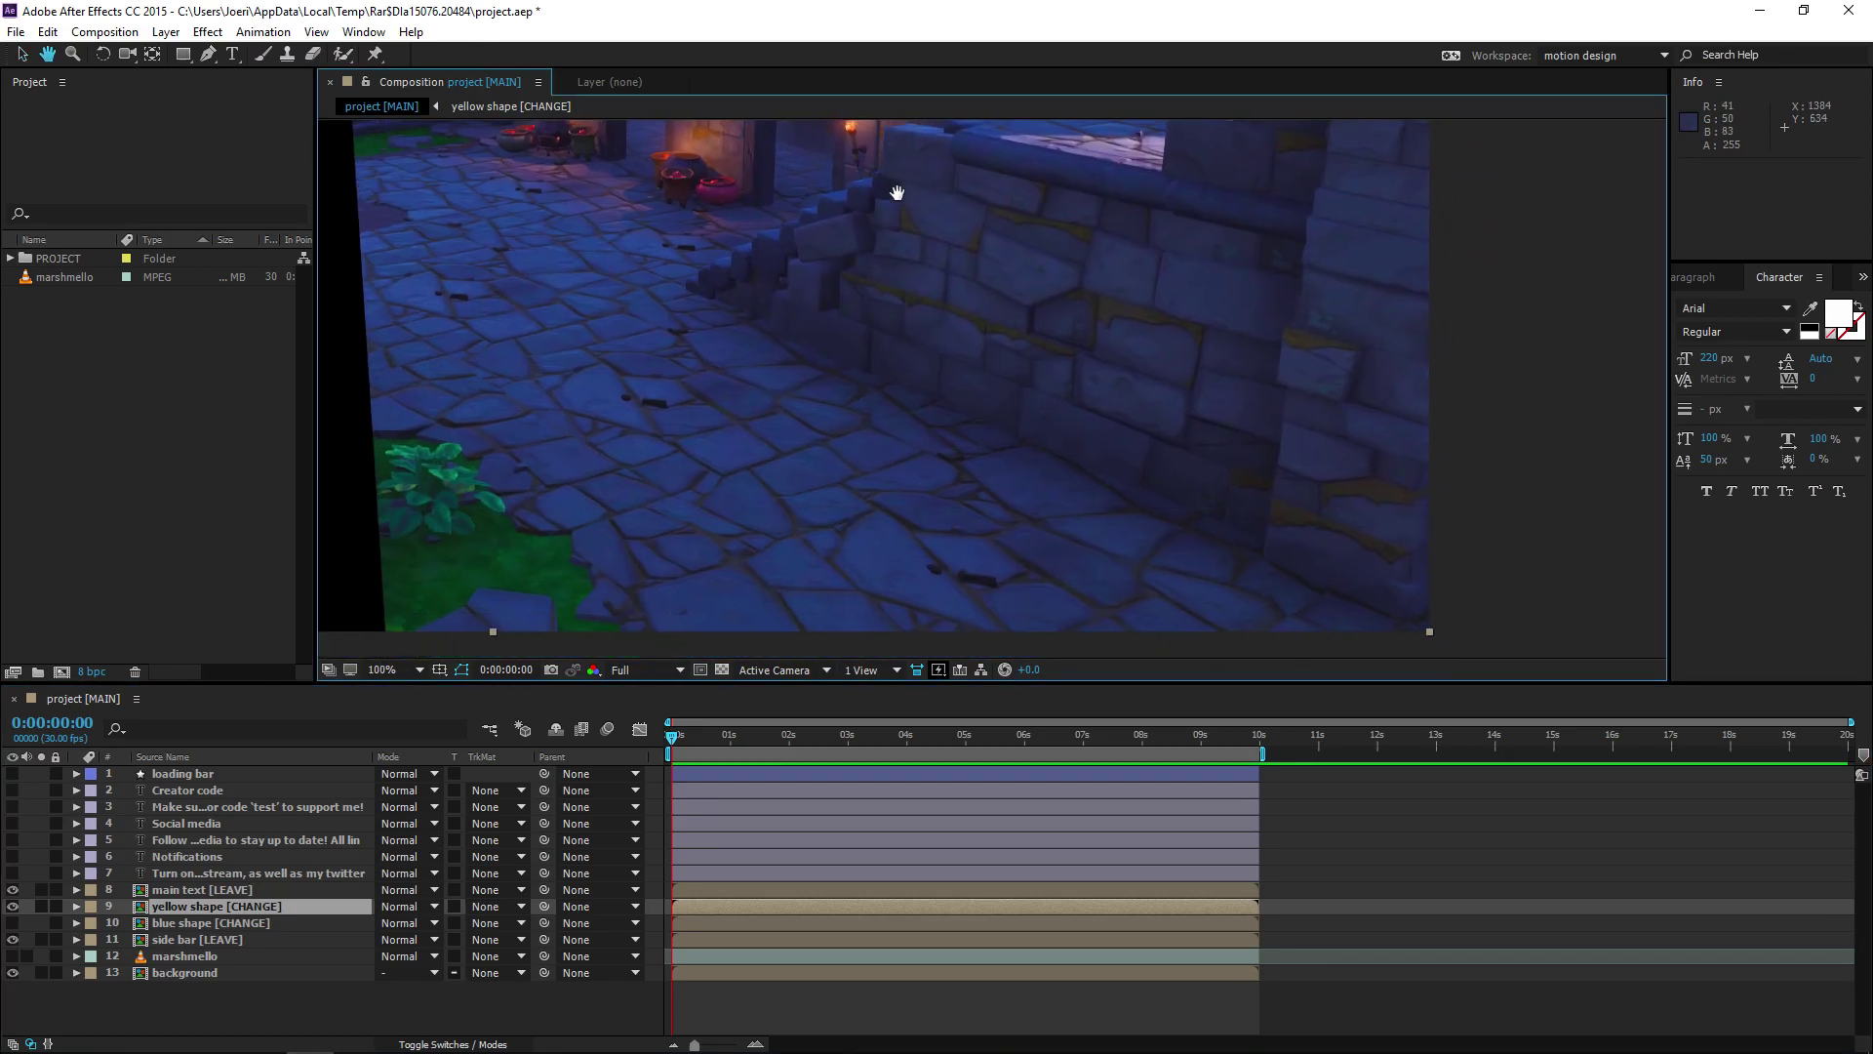
left_click(180, 922)
left_click(13, 922)
key("space")
left_click_drag(776, 541, 708, 469)
Step: Open the blue shape composition, inspect its message text and shape layers, and close it again
double_click(188, 922)
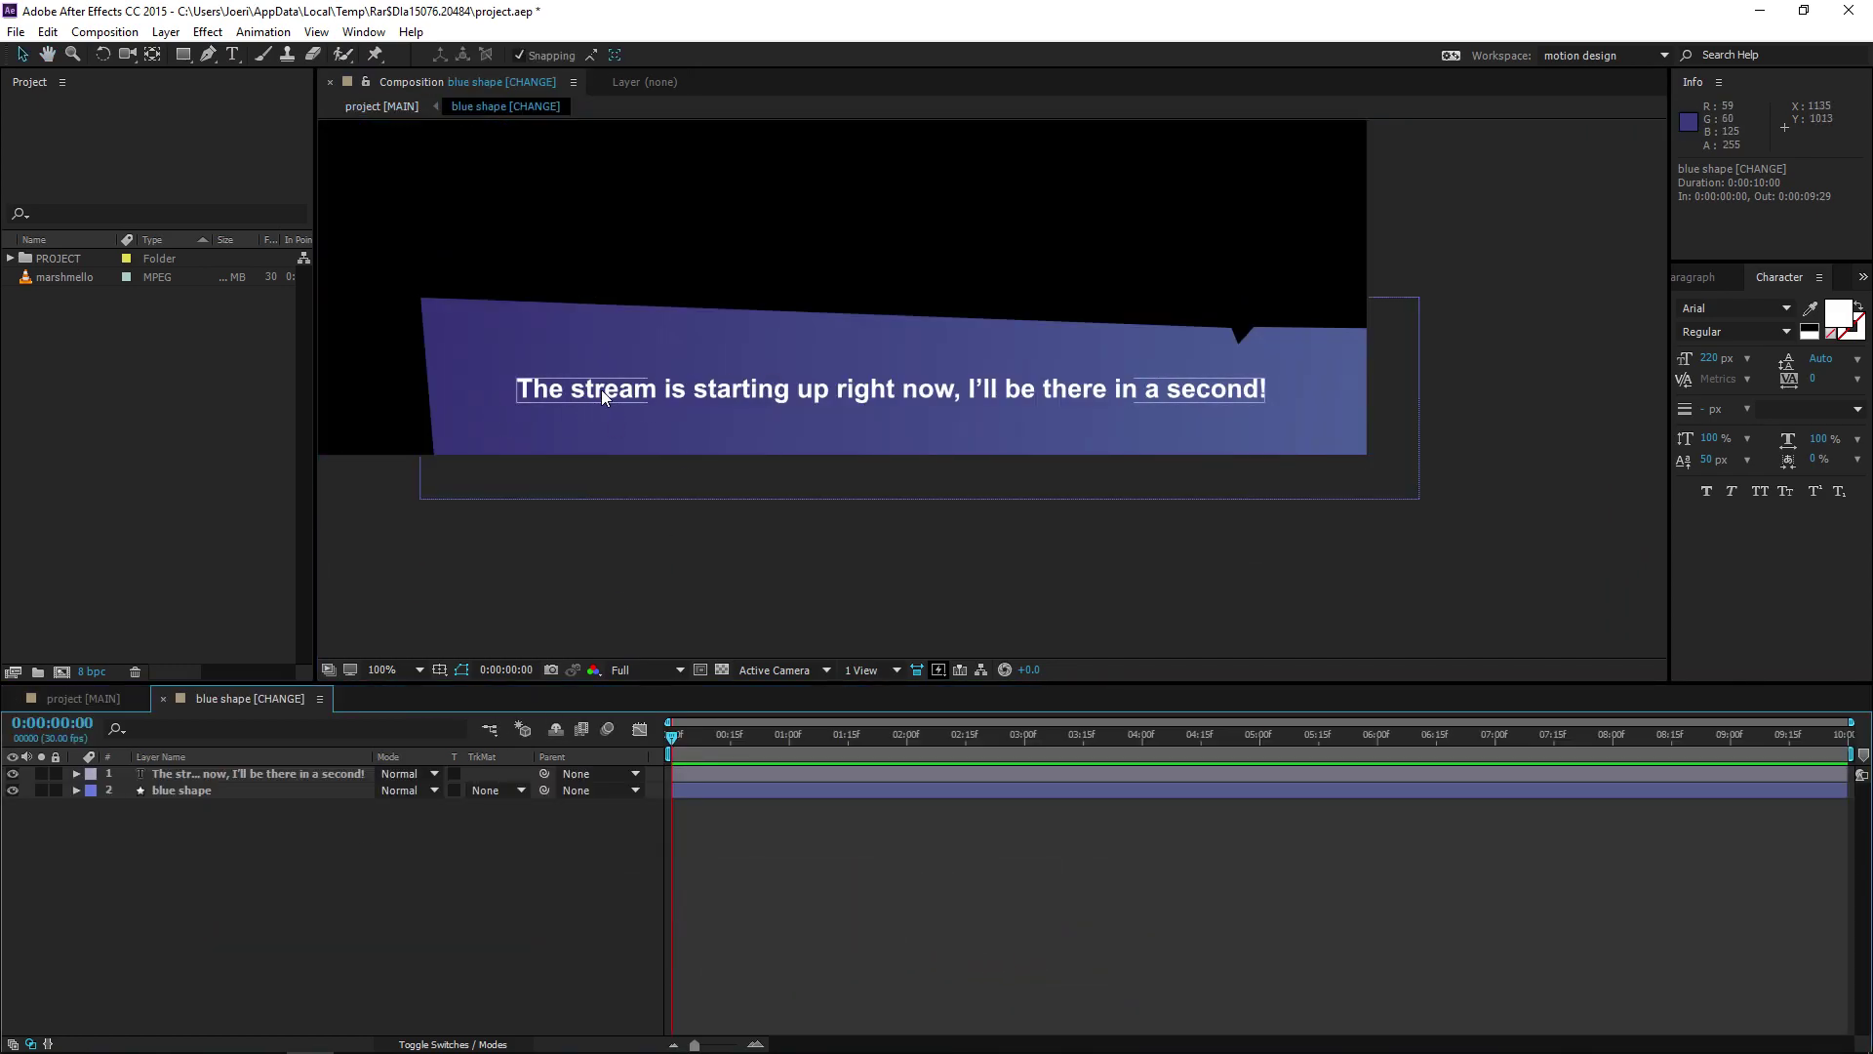
left_click(178, 780)
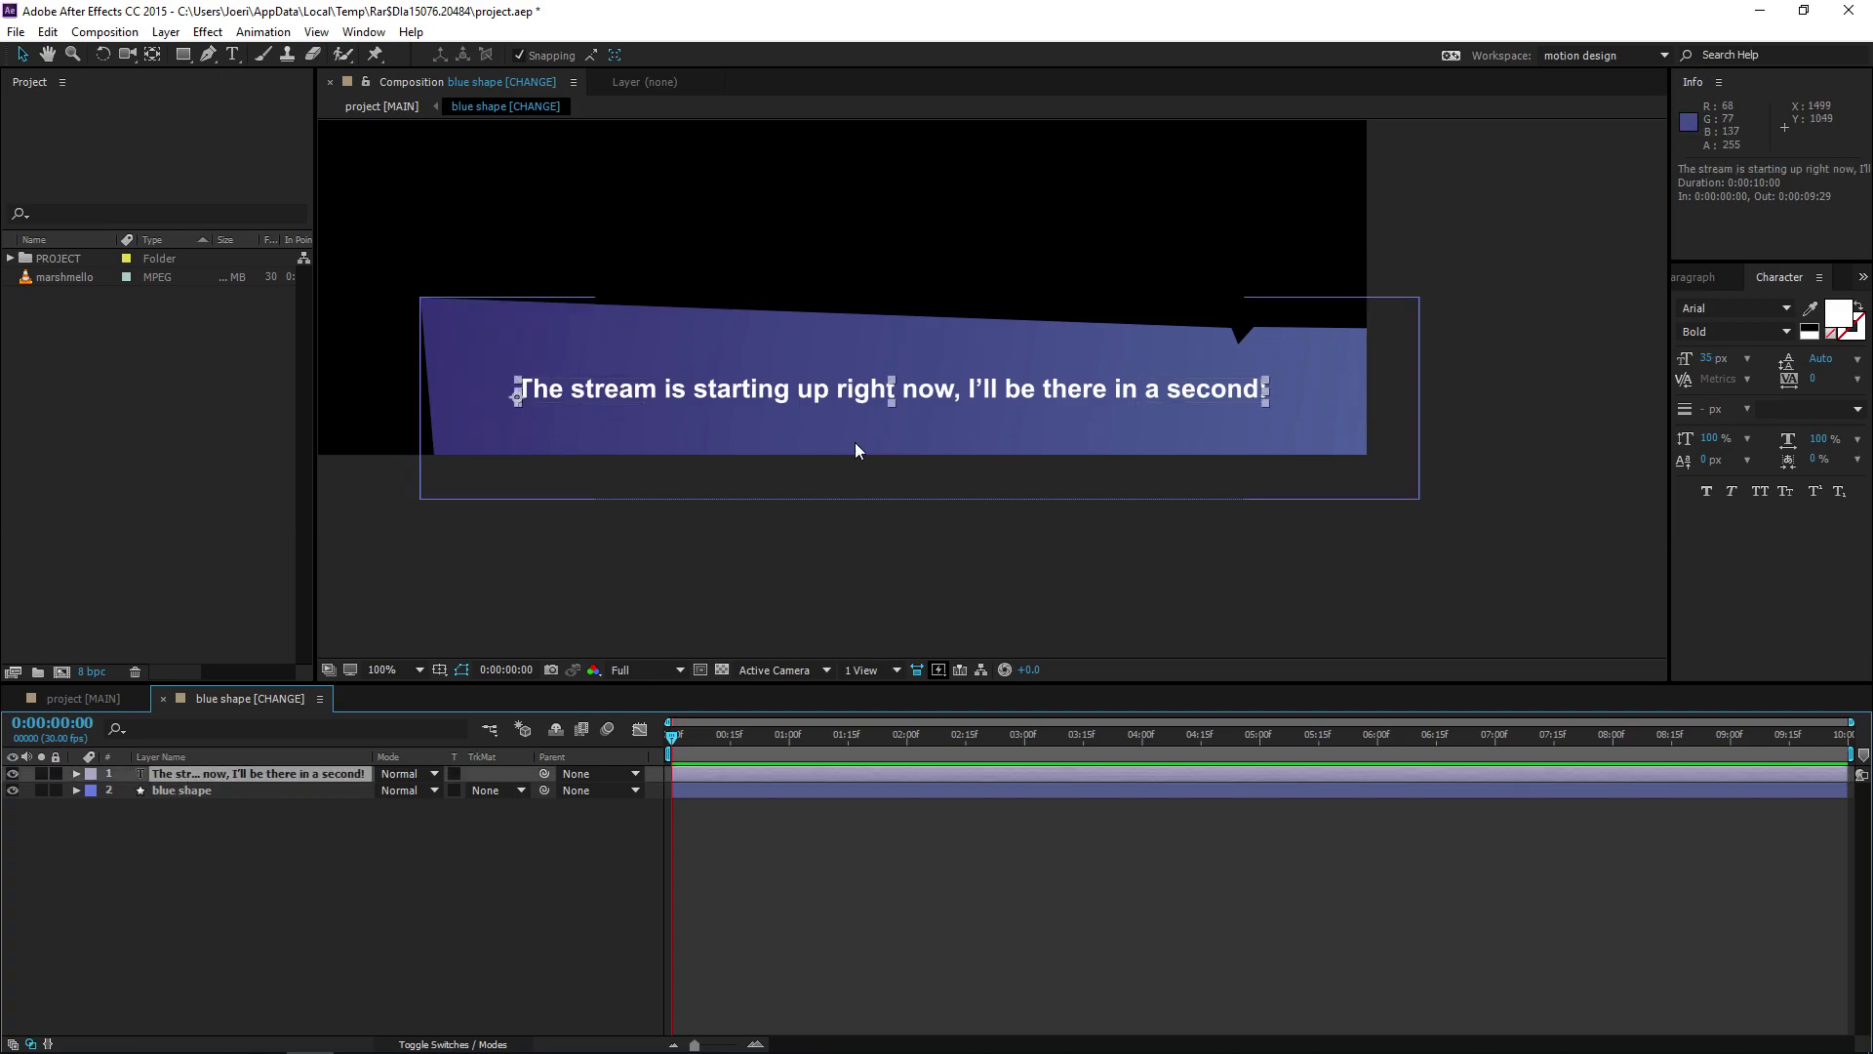
left_click(168, 791)
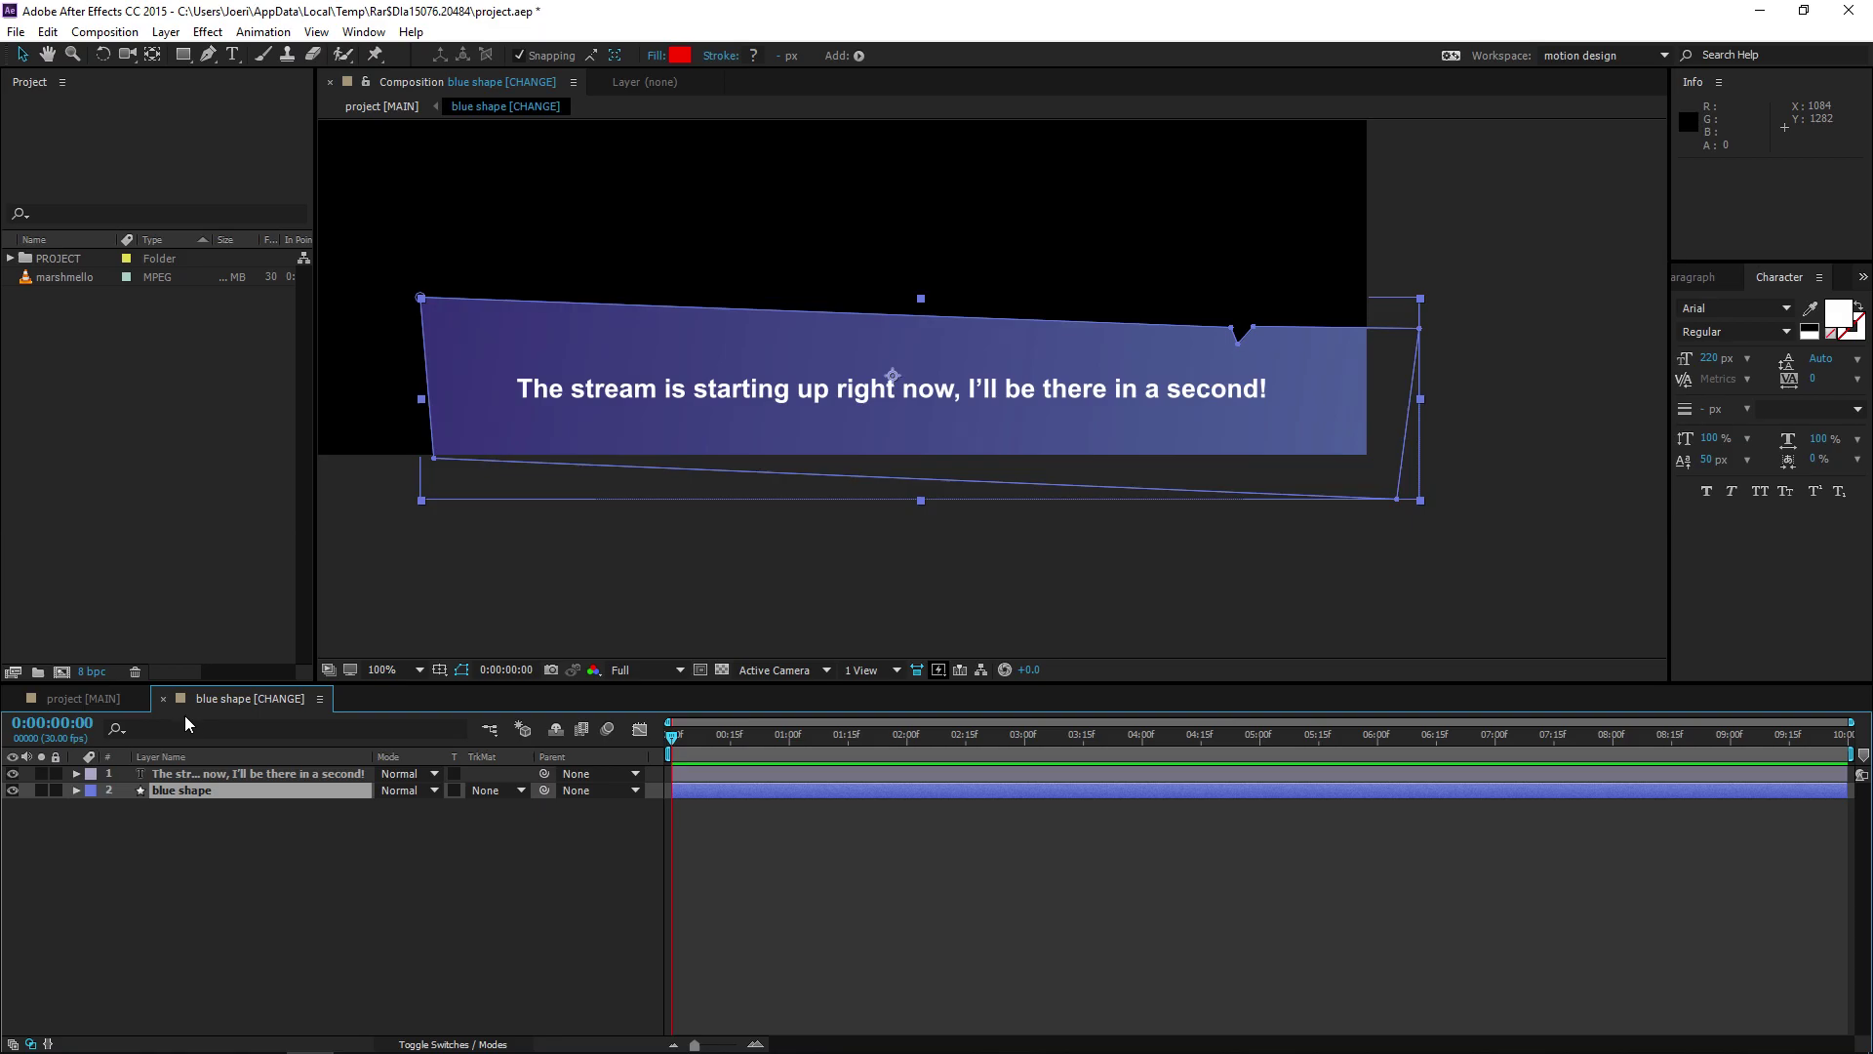
left_click(162, 699)
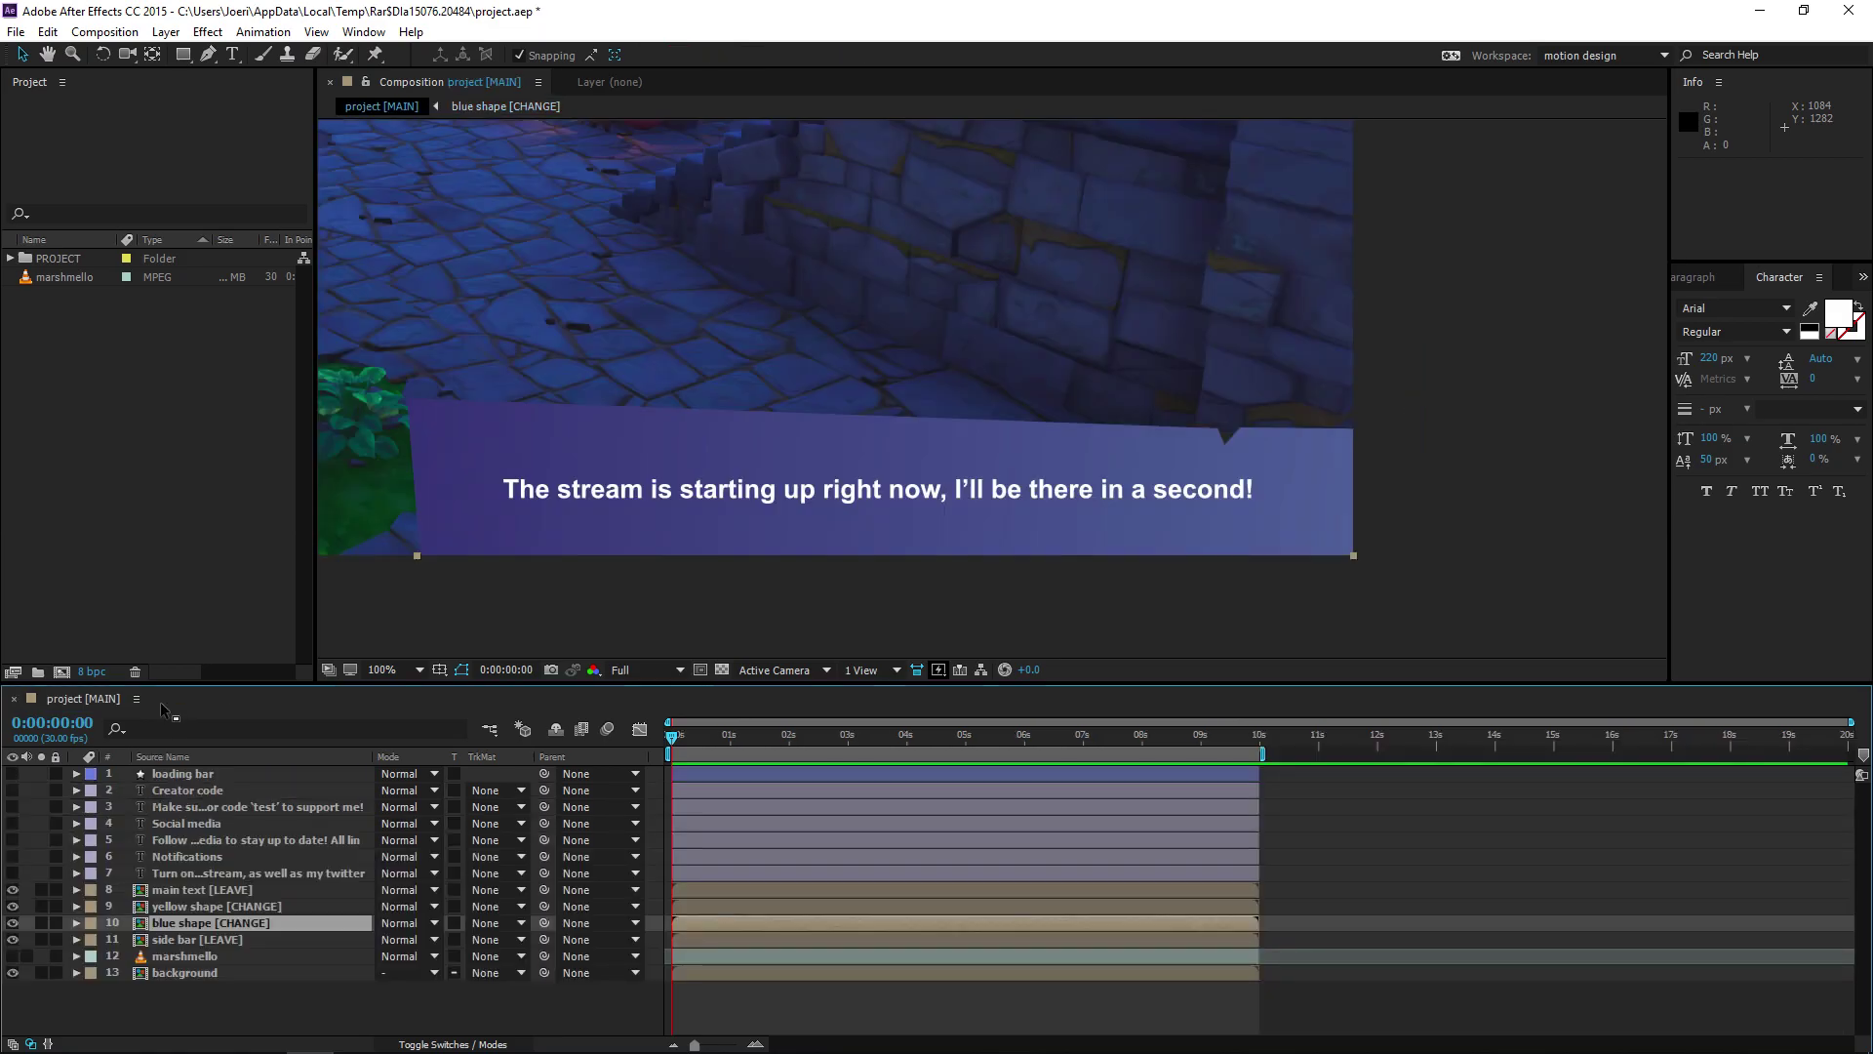
Step: Hide the blue and yellow shape layers and show them again to compare the main composition with and without them
scroll(558, 401, "down", 2)
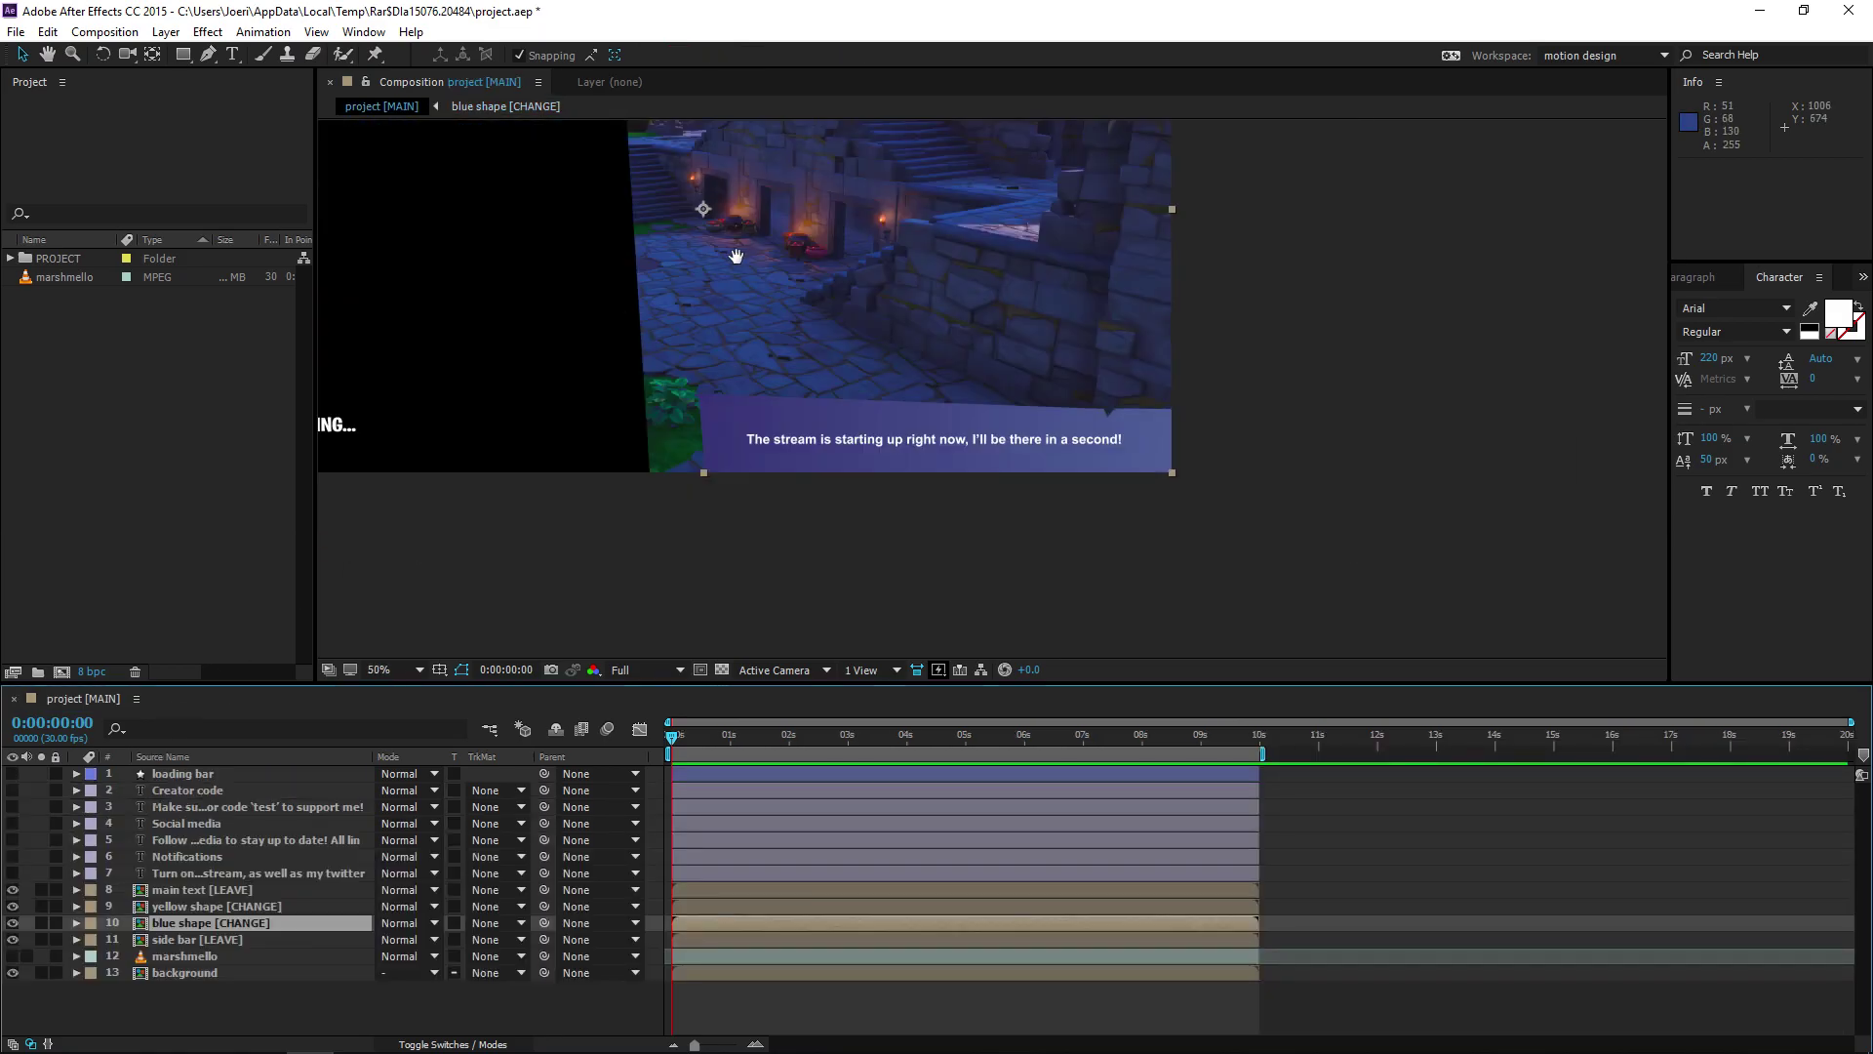
scroll(736, 262, "up", 3)
left_click(13, 921)
left_click(13, 905)
key("space")
left_click_drag(925, 407, 1031, 454)
key("v")
left_click(12, 921)
left_click(13, 905)
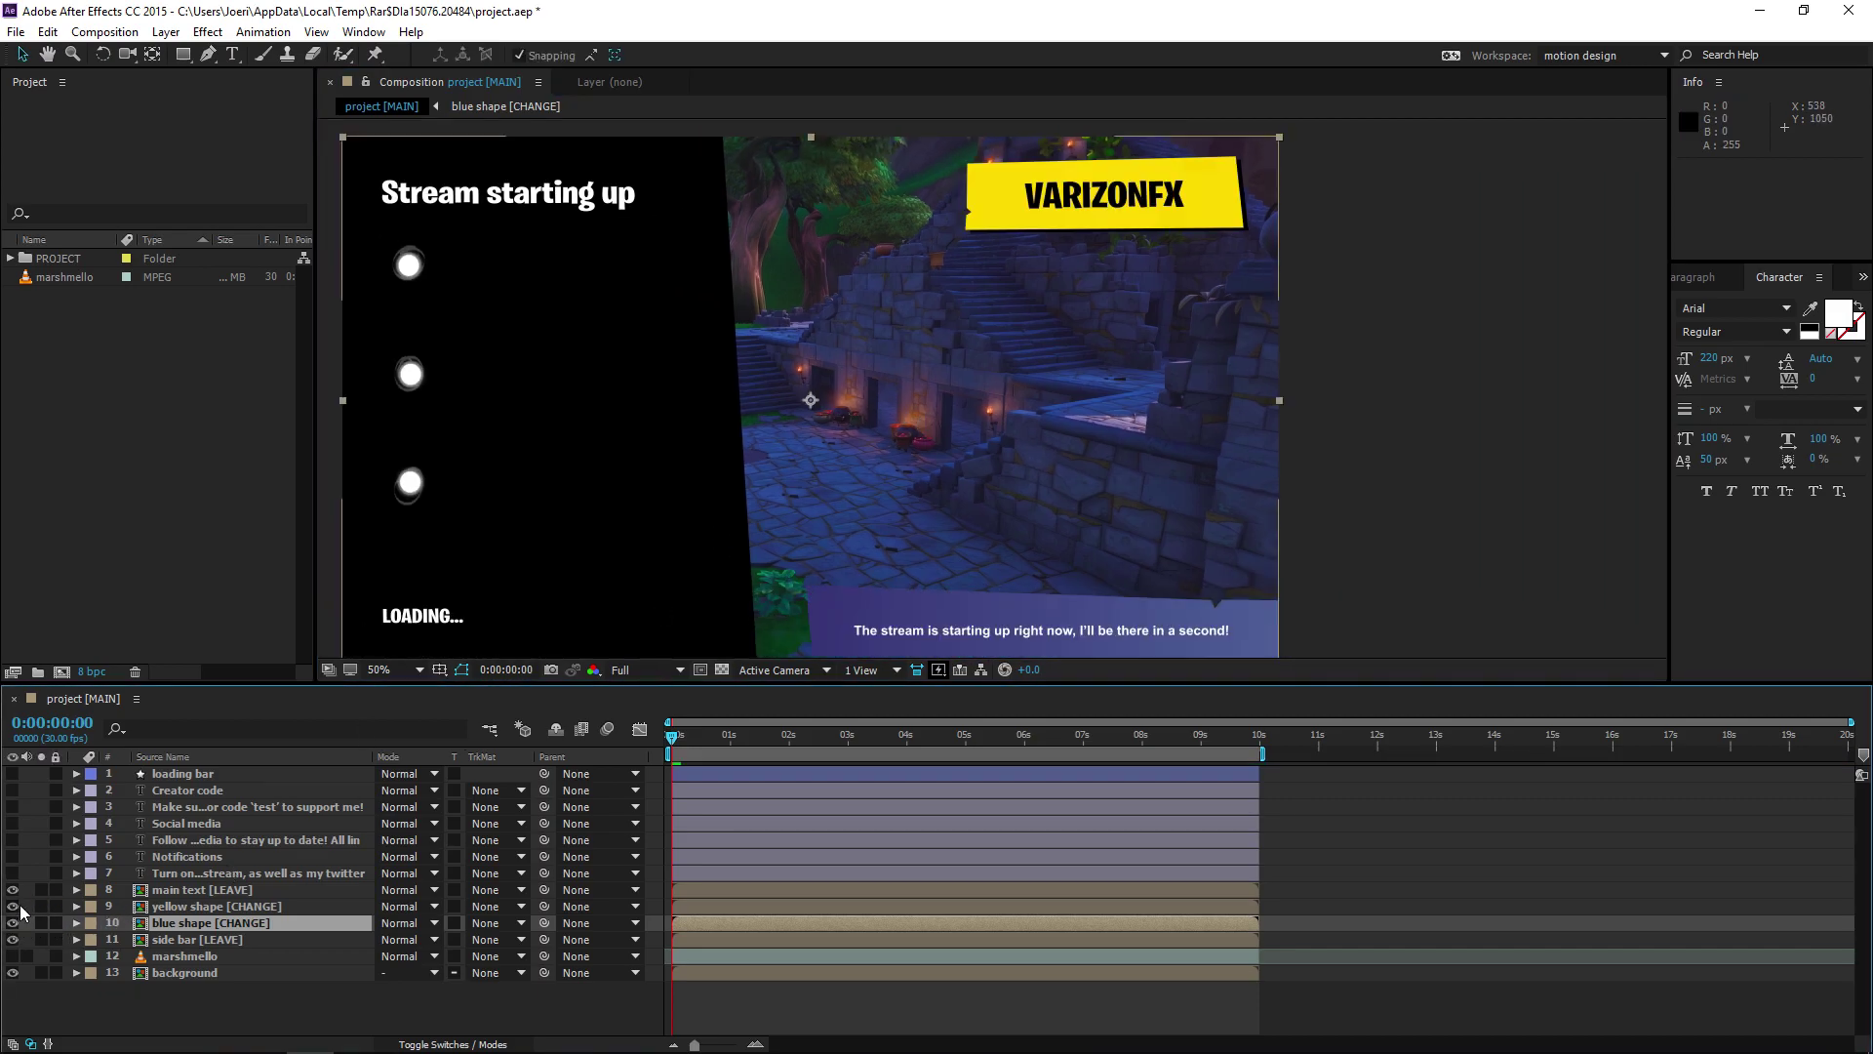
Step: Show the Creator code heading layer and the creator code message layer beneath it in the main composition
left_click(208, 873)
key("h")
left_click_drag(477, 409, 601, 530)
key("v")
left_click(189, 793)
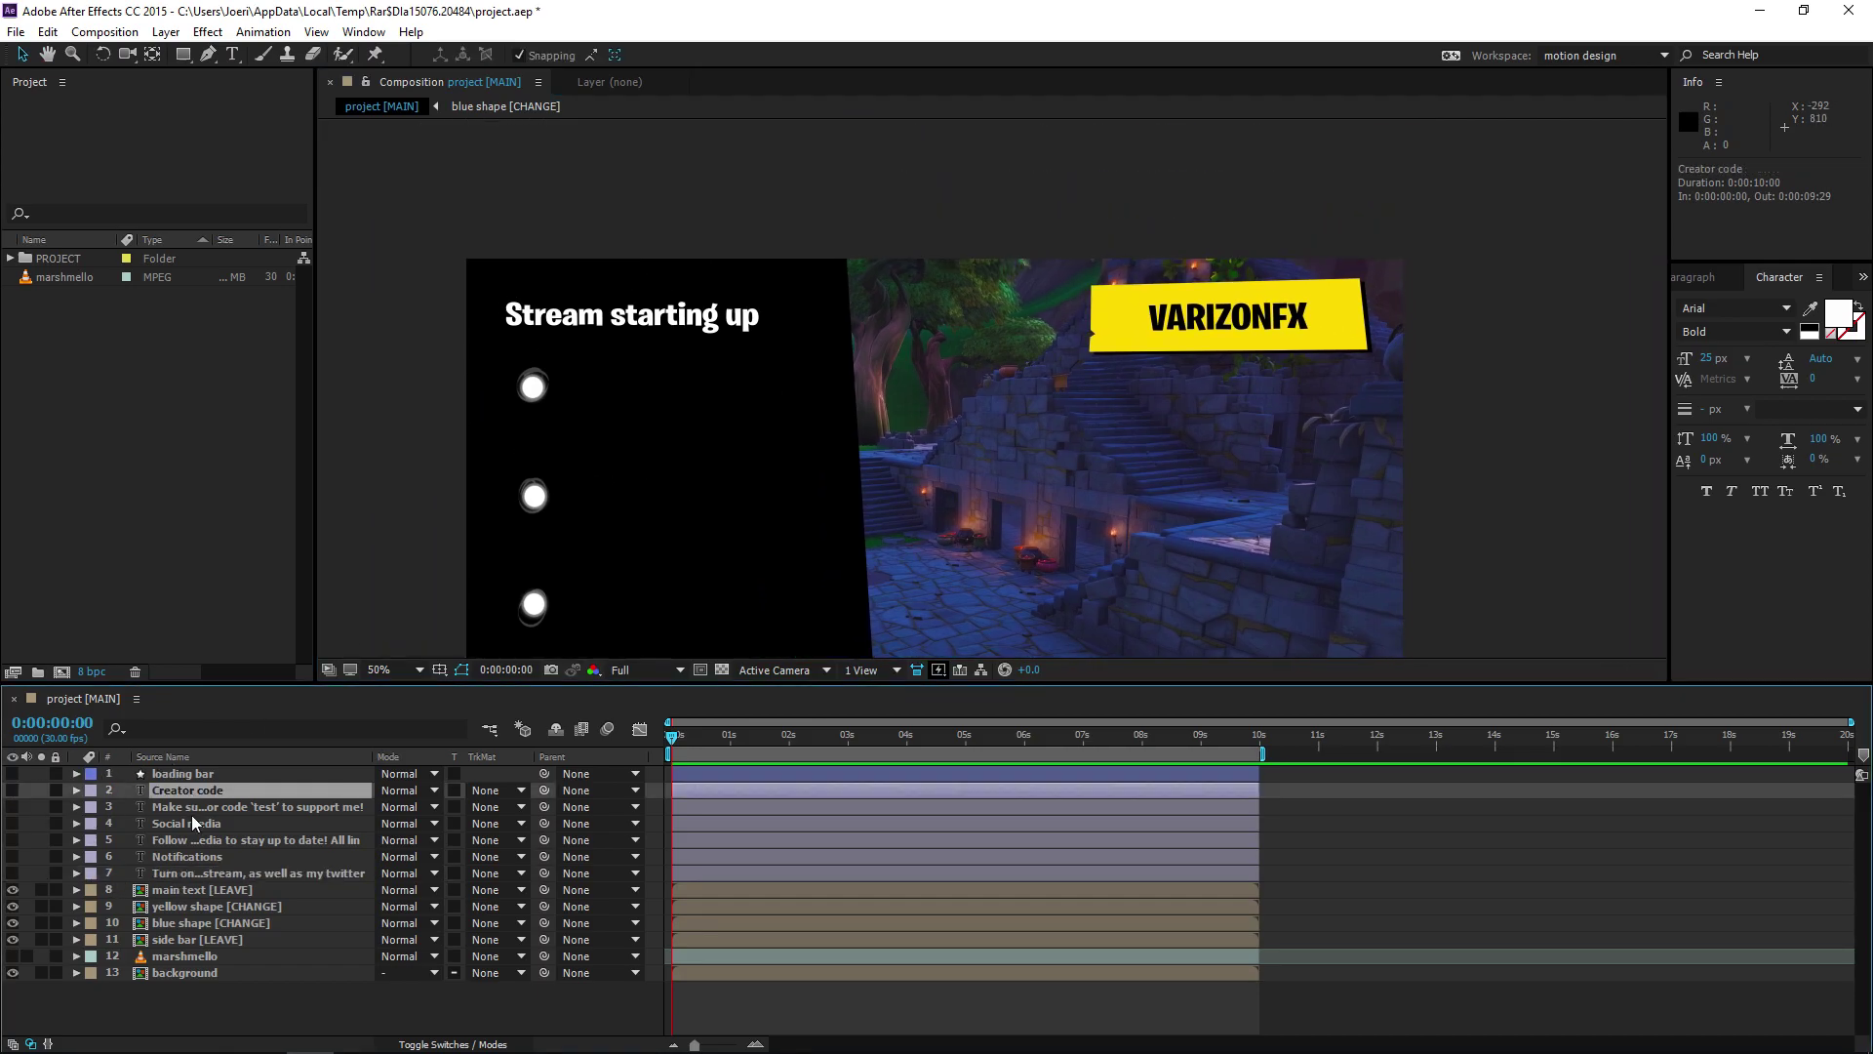
scroll(757, 448, "up", 2)
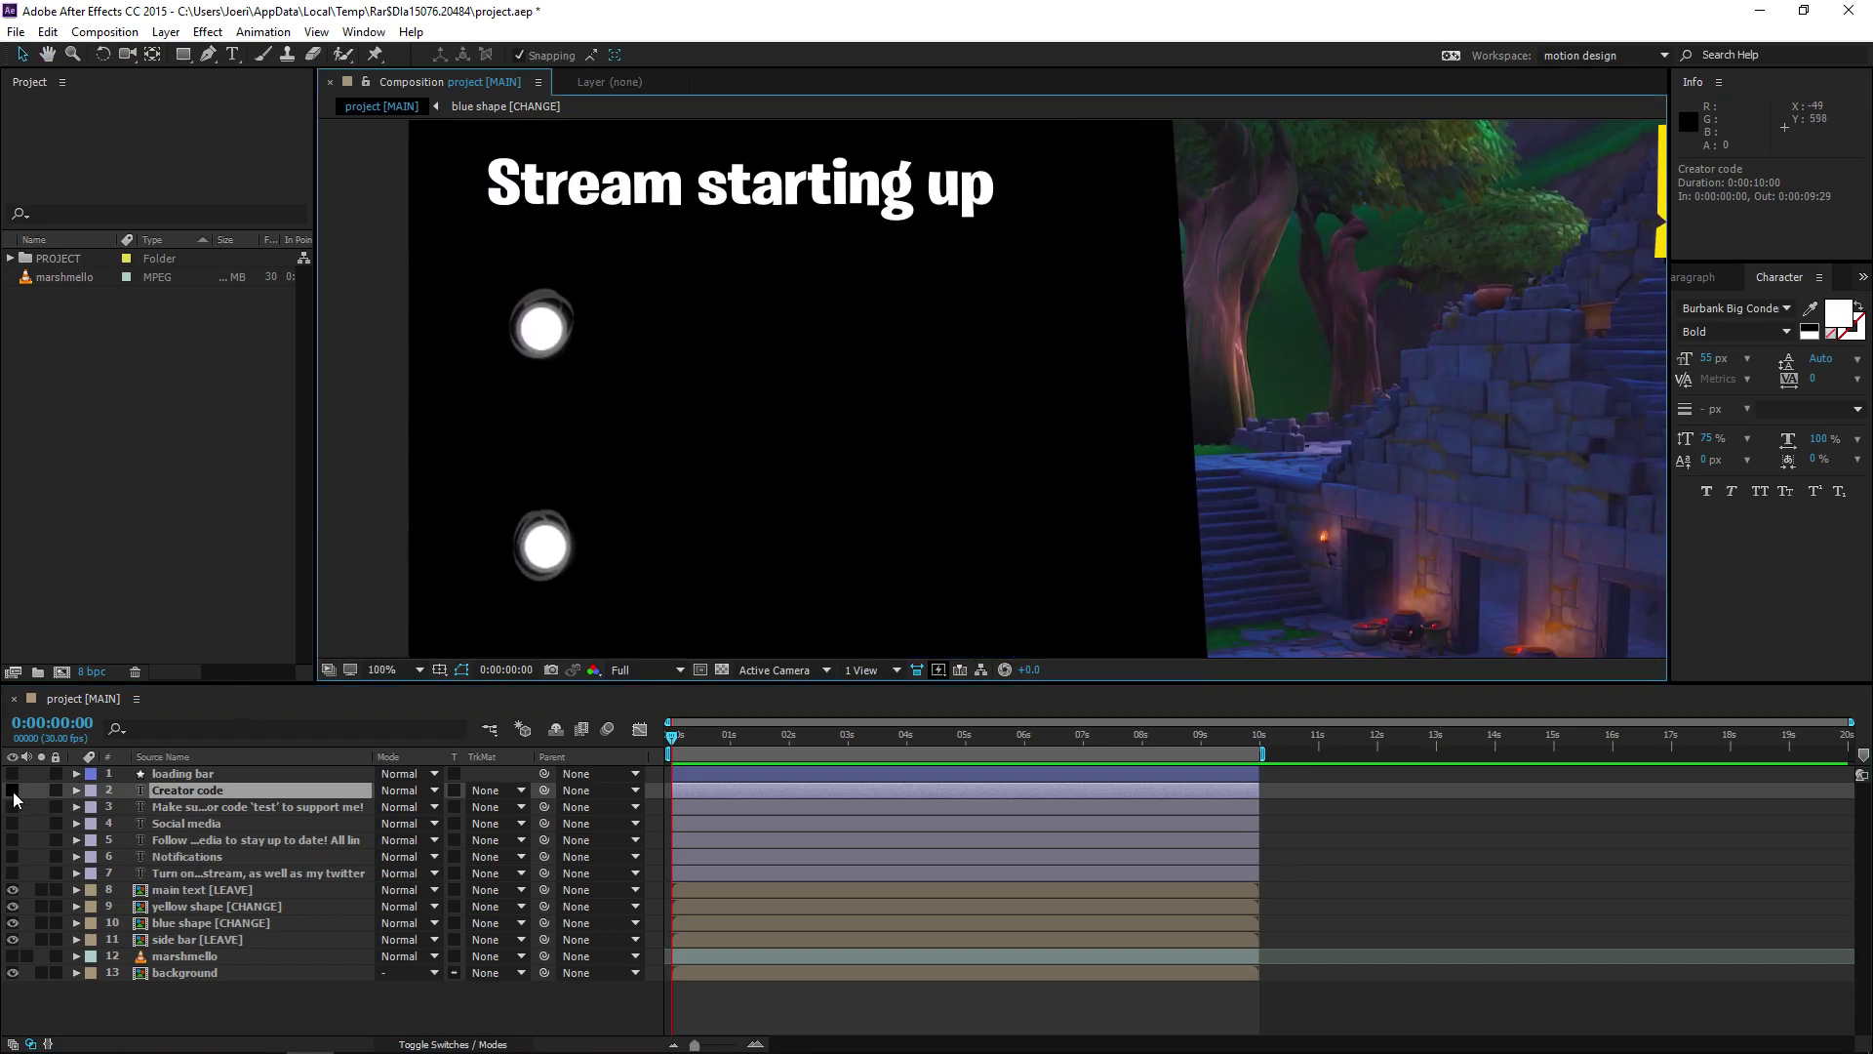
left_click(13, 790)
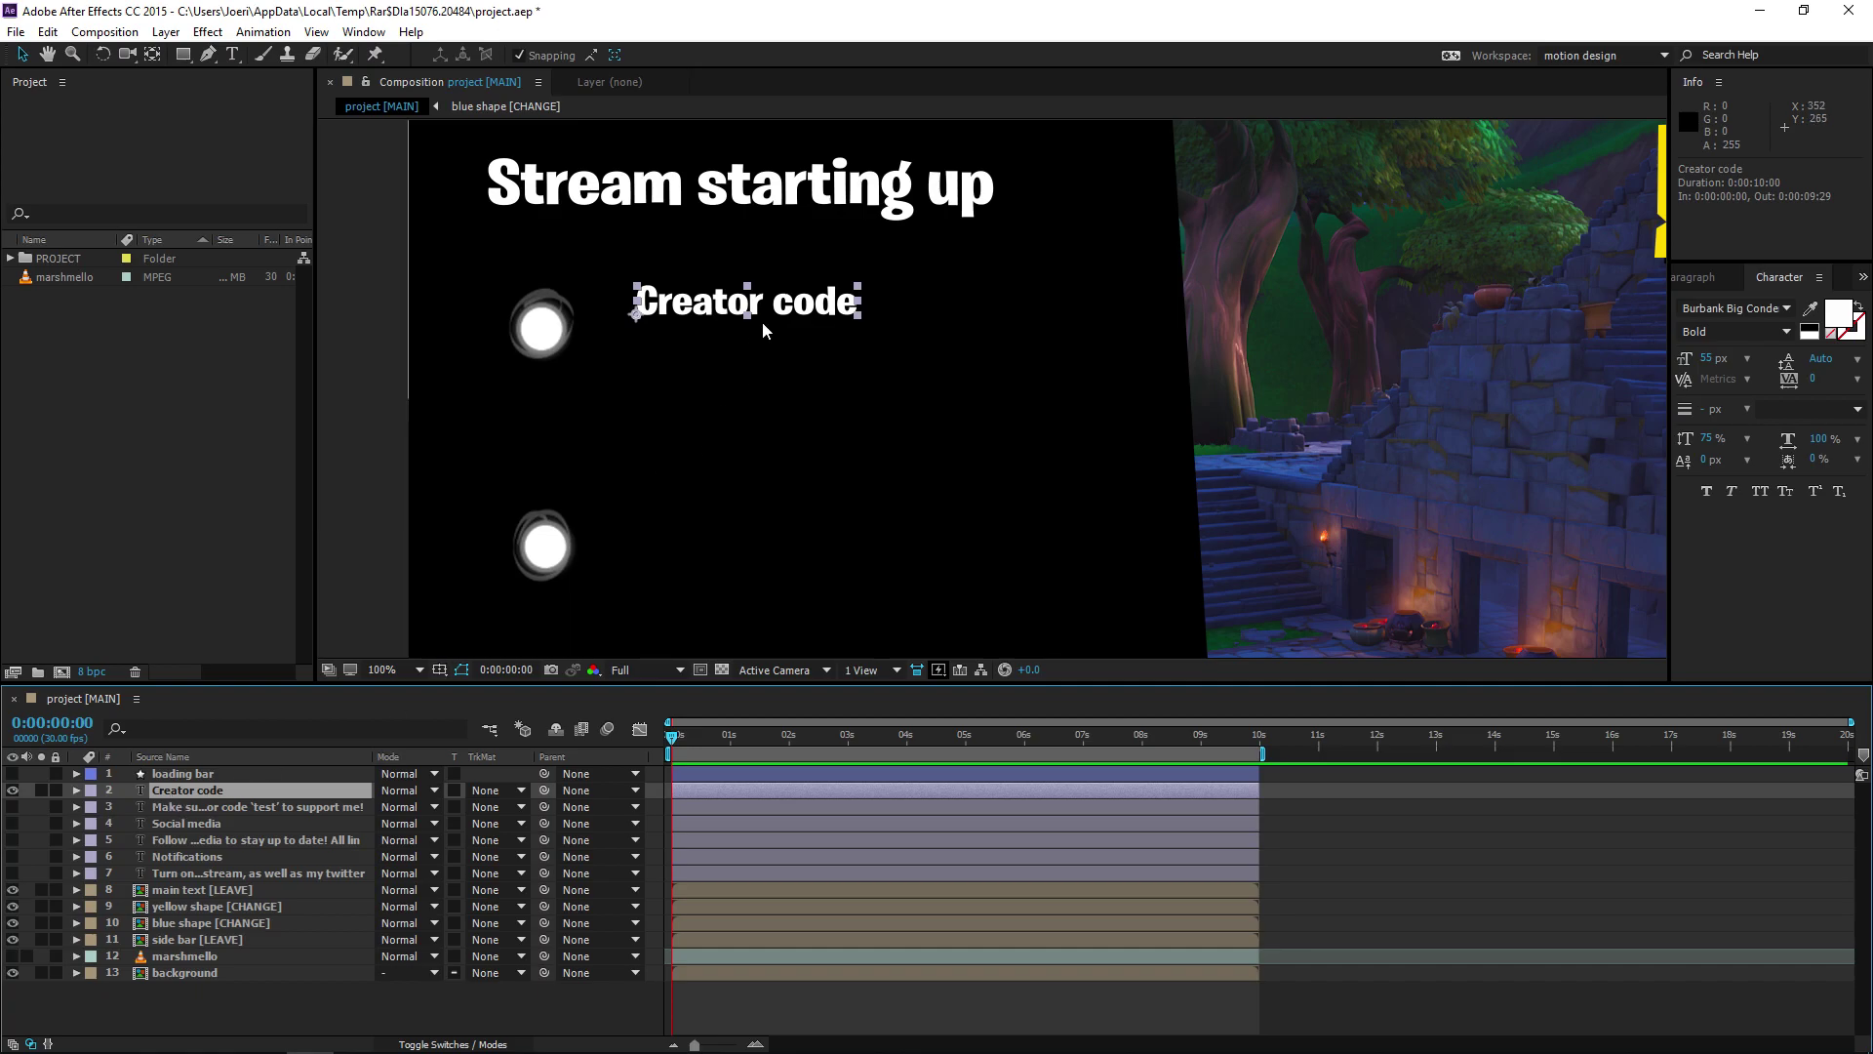
left_click(13, 806)
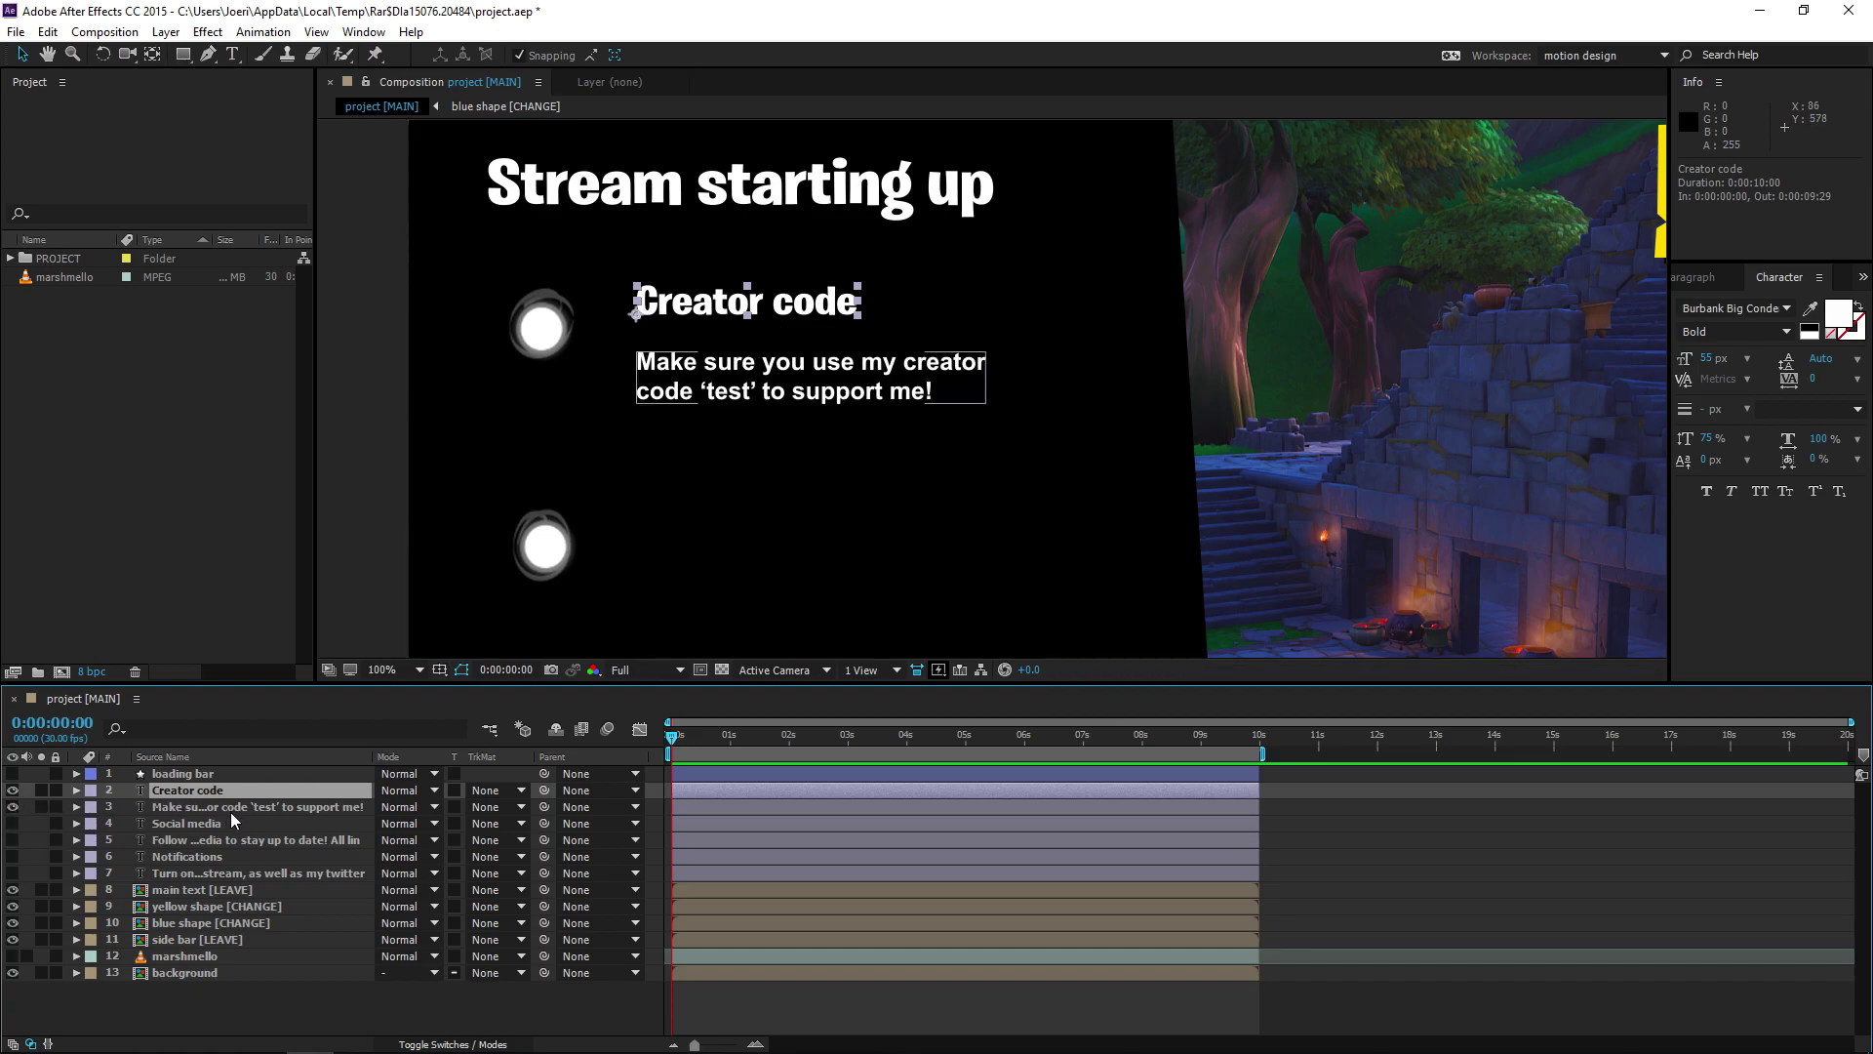
Step: Replace the word test with varizon in the creator code message text
left_click(230, 807)
left_click(187, 855)
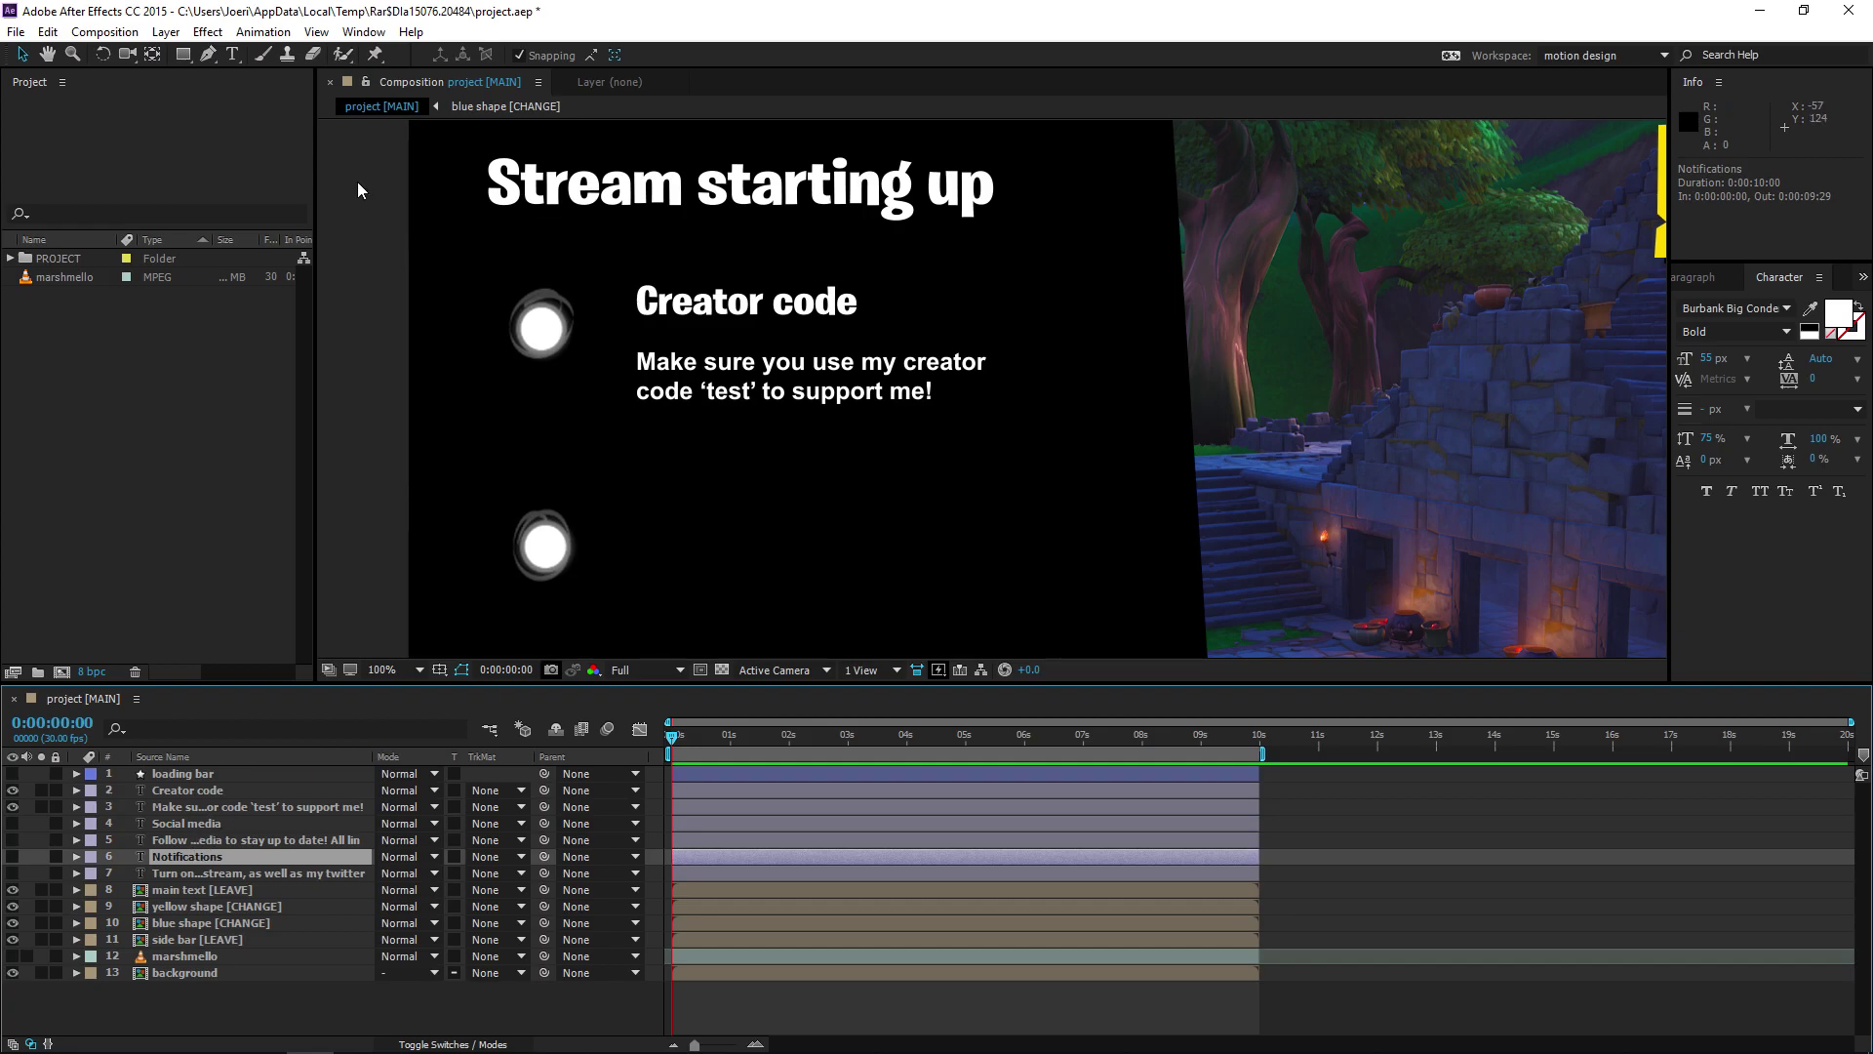
left_click(232, 54)
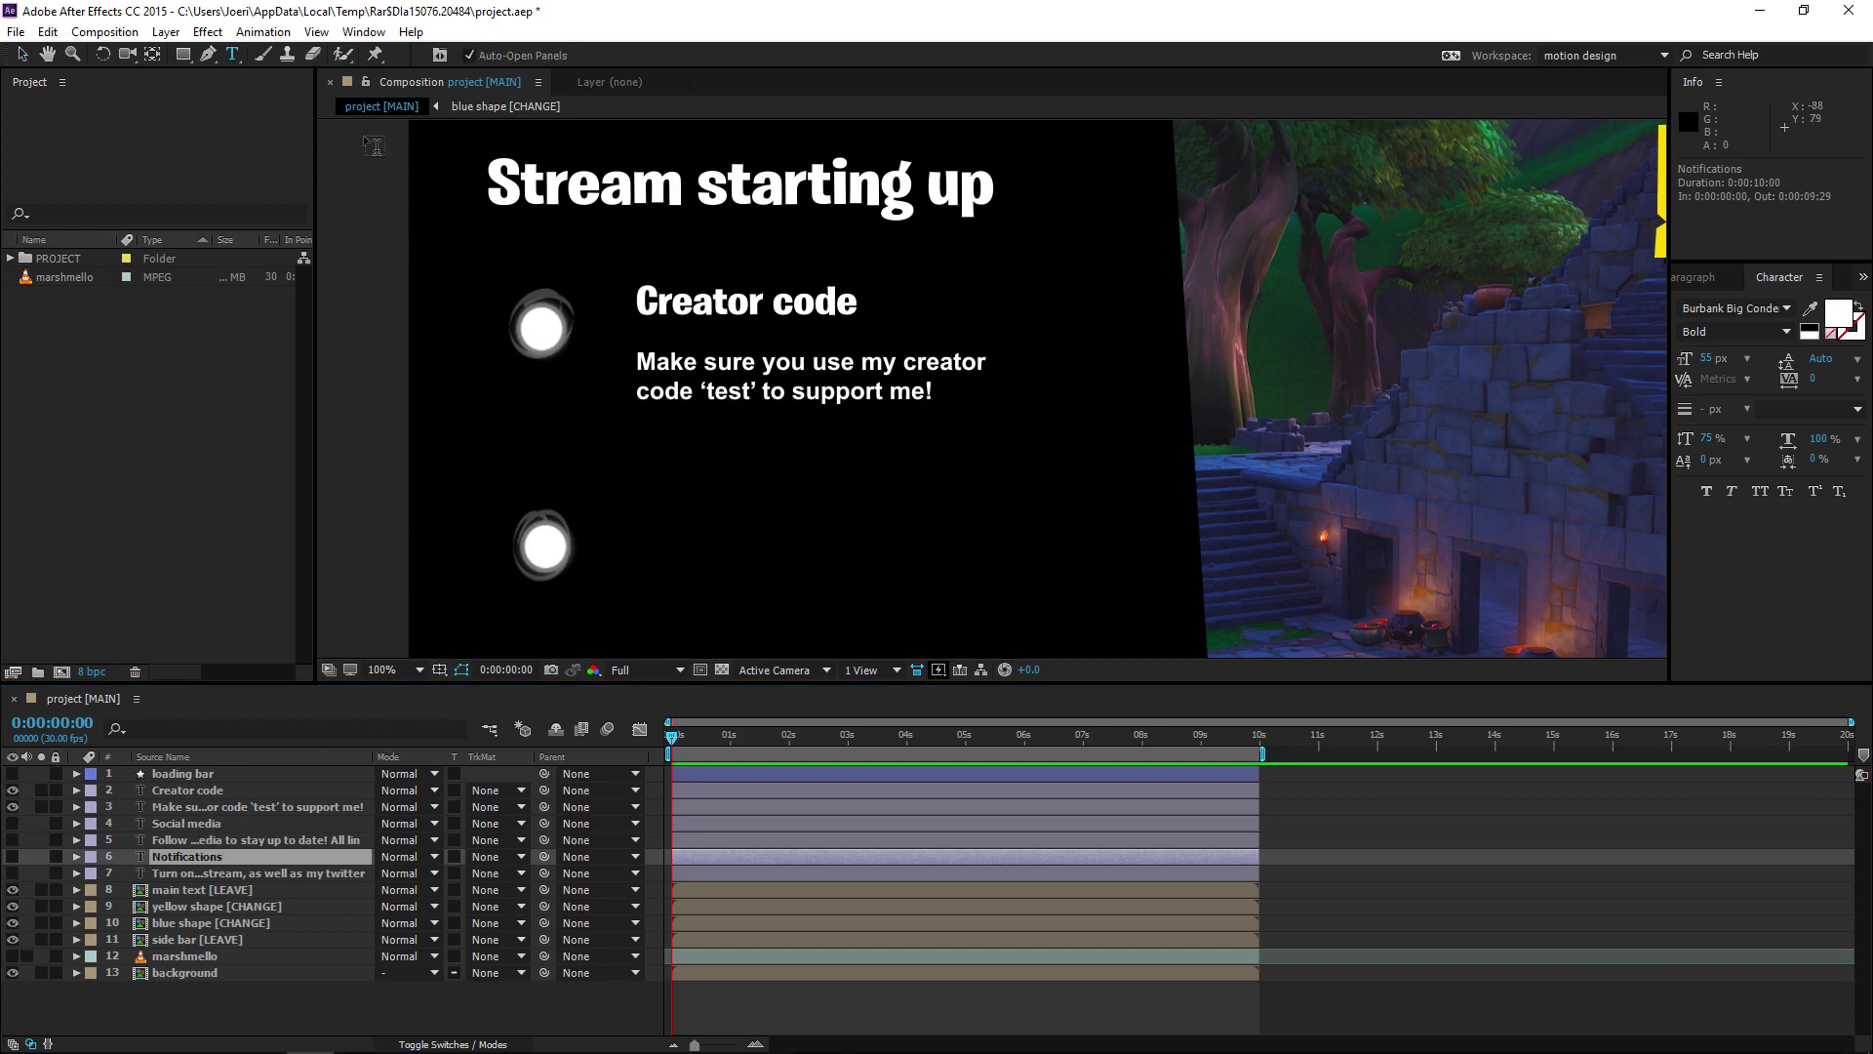
double_click(749, 383)
type("varizon")
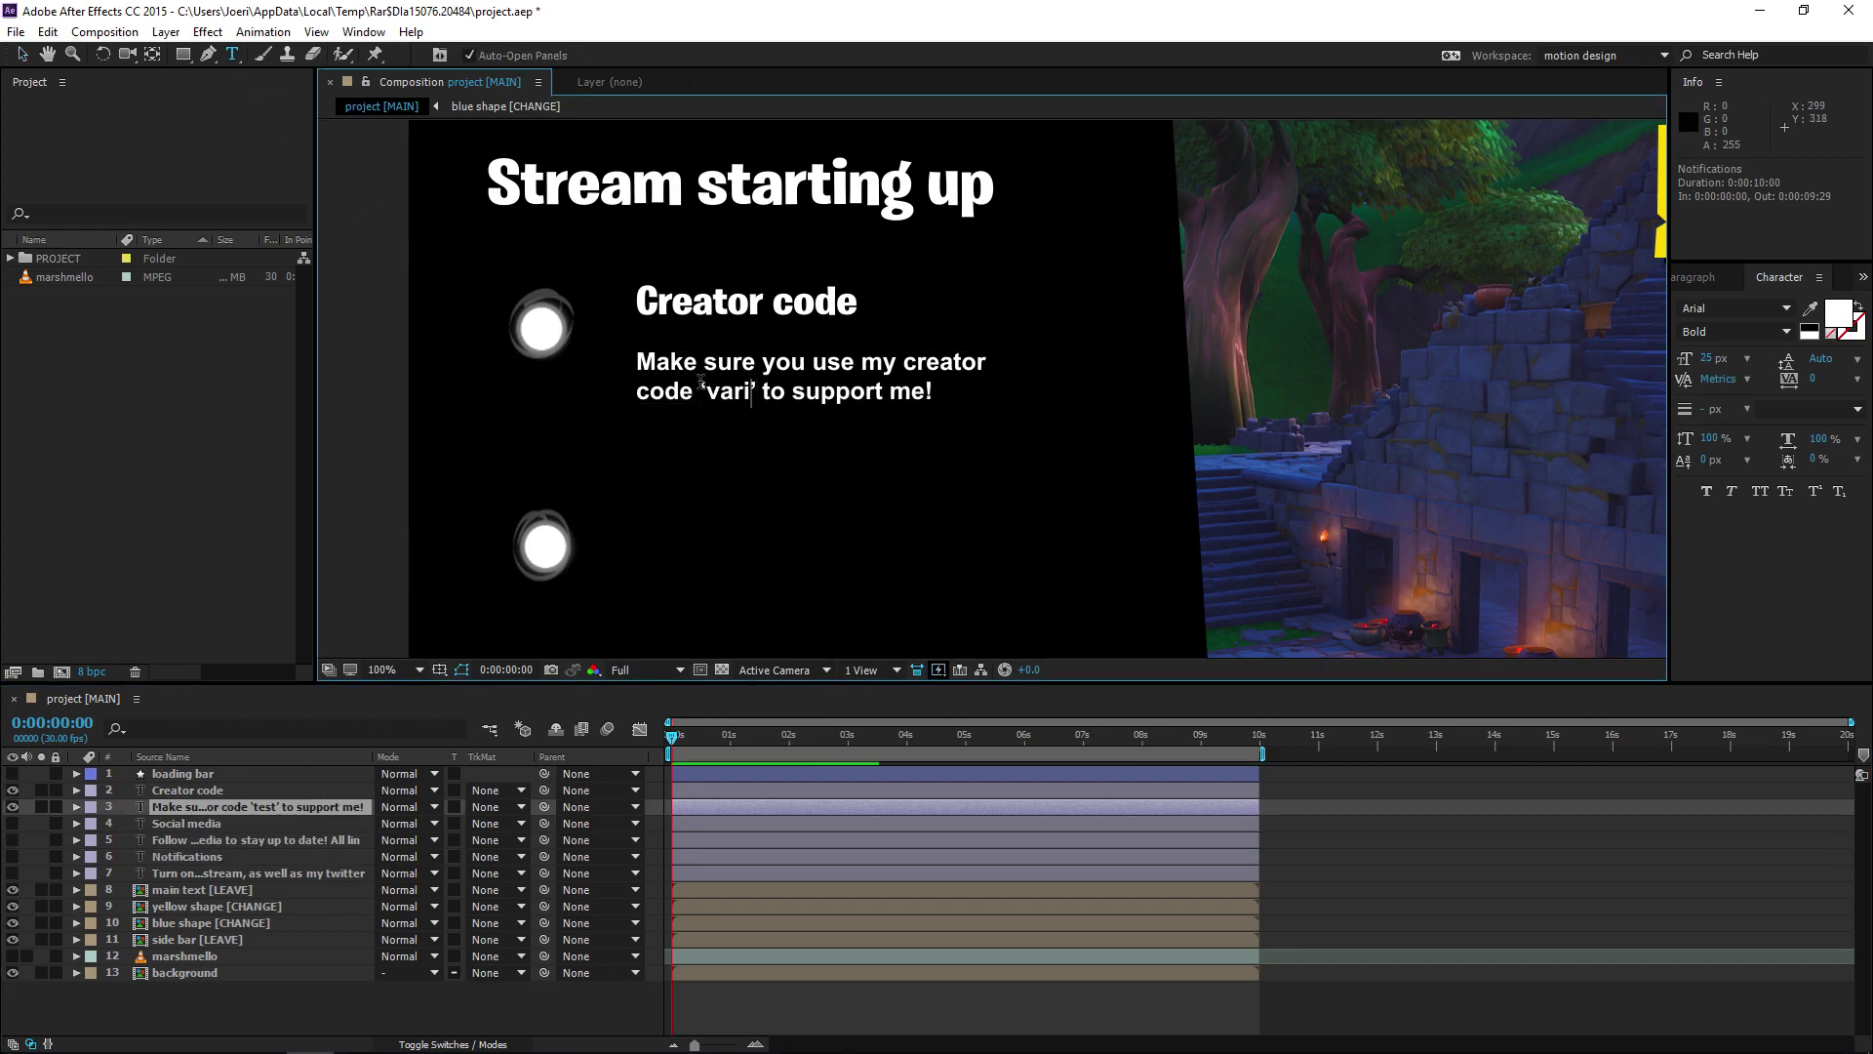
left_click(328, 998)
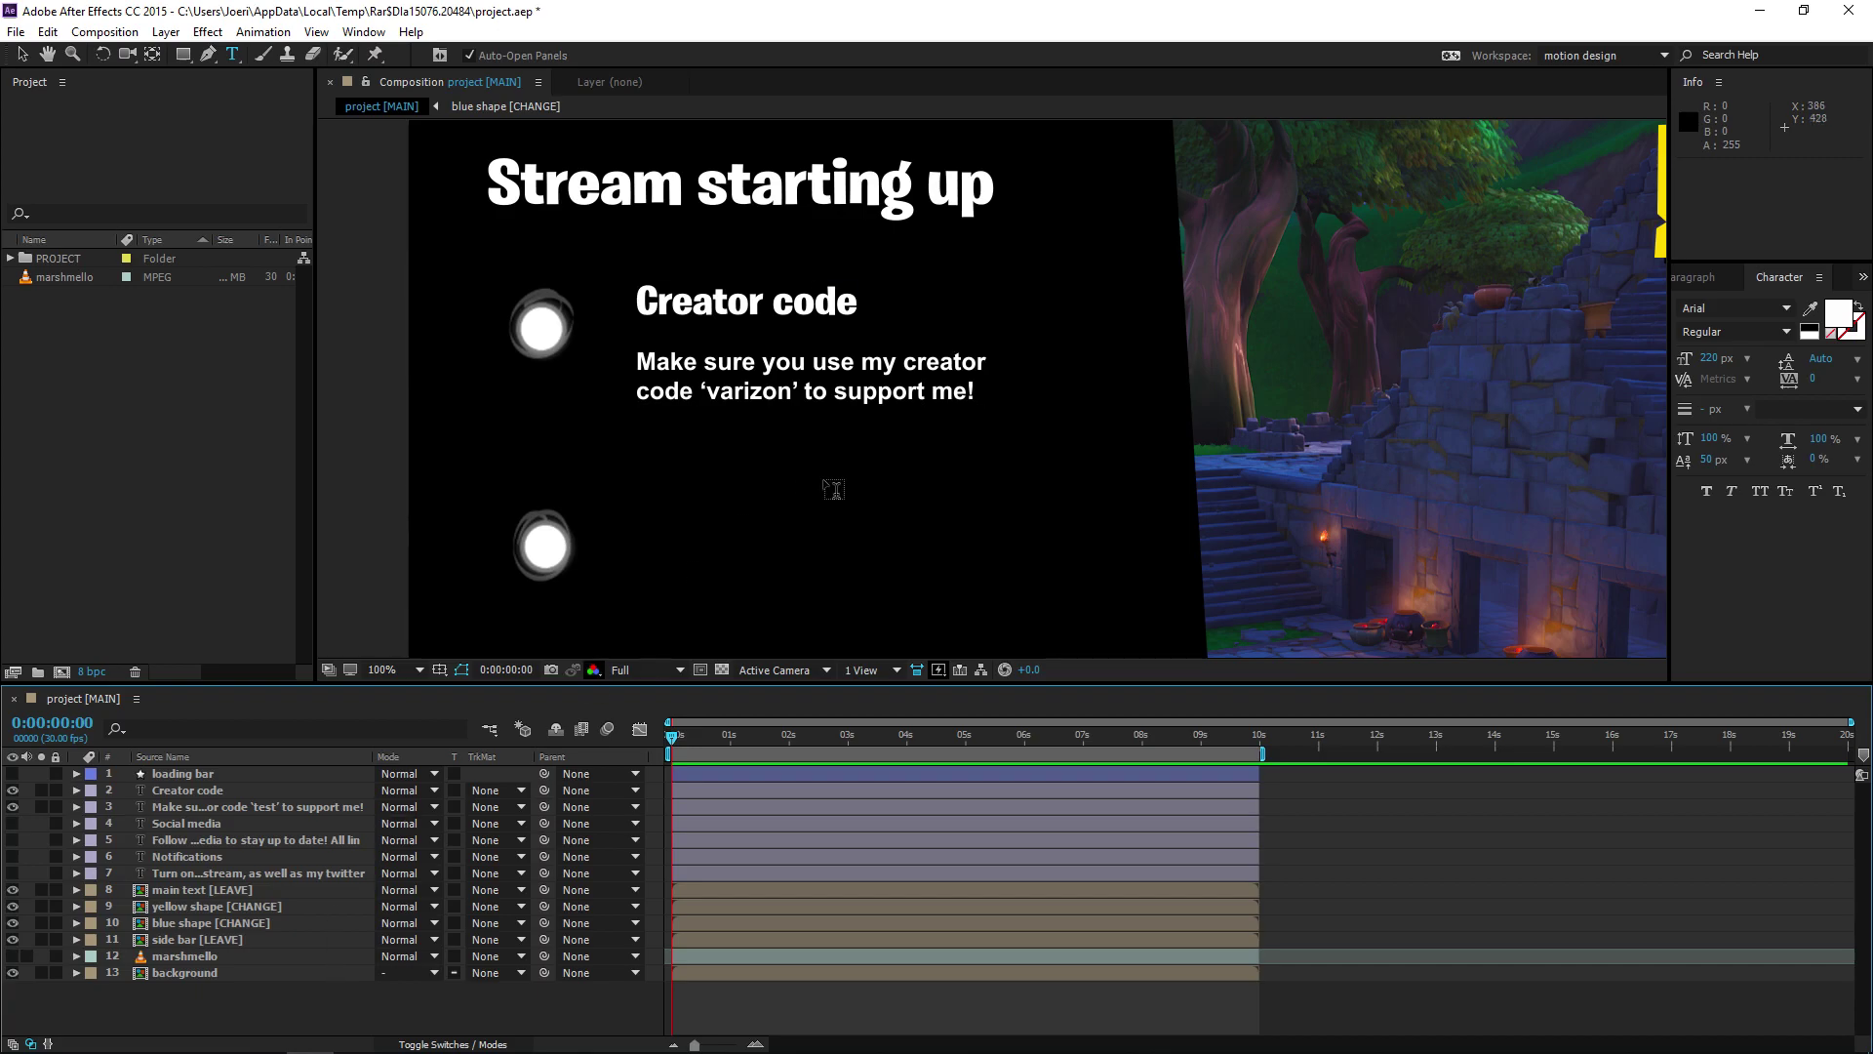
key("comma")
key("comma")
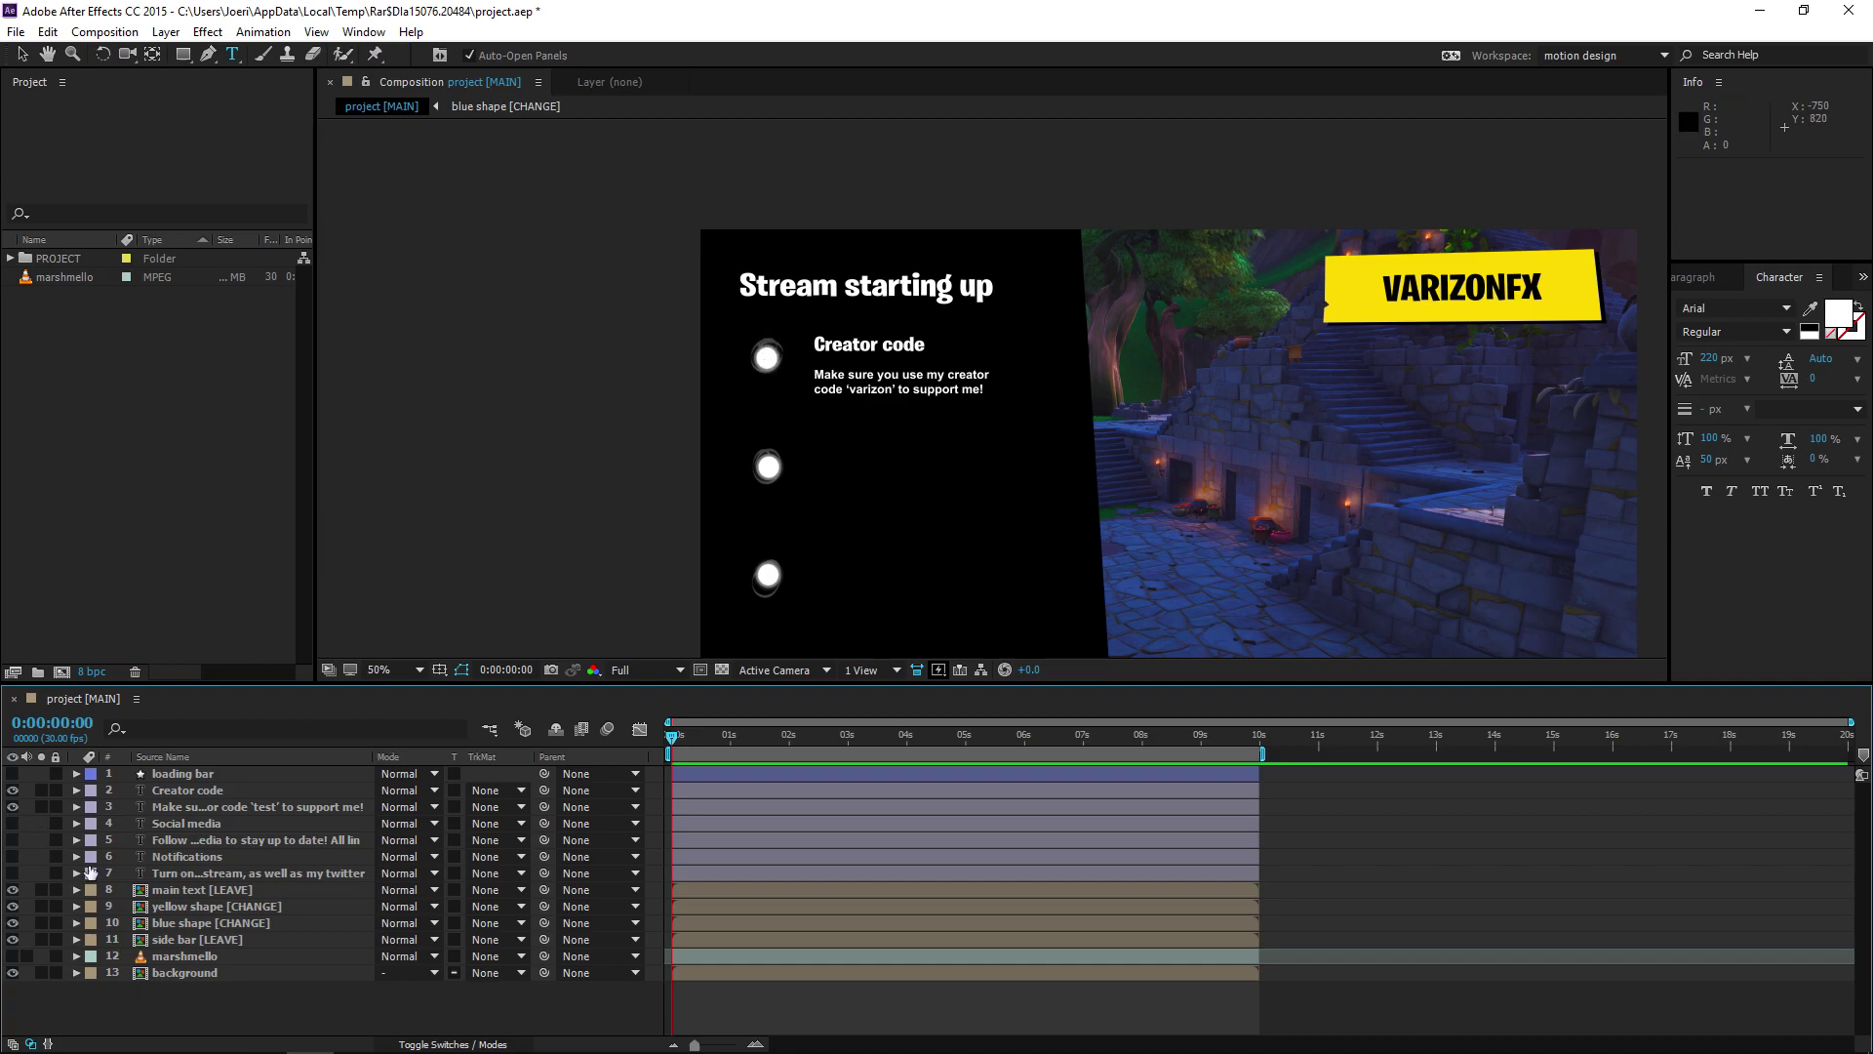
left_click(158, 893)
left_click(156, 910)
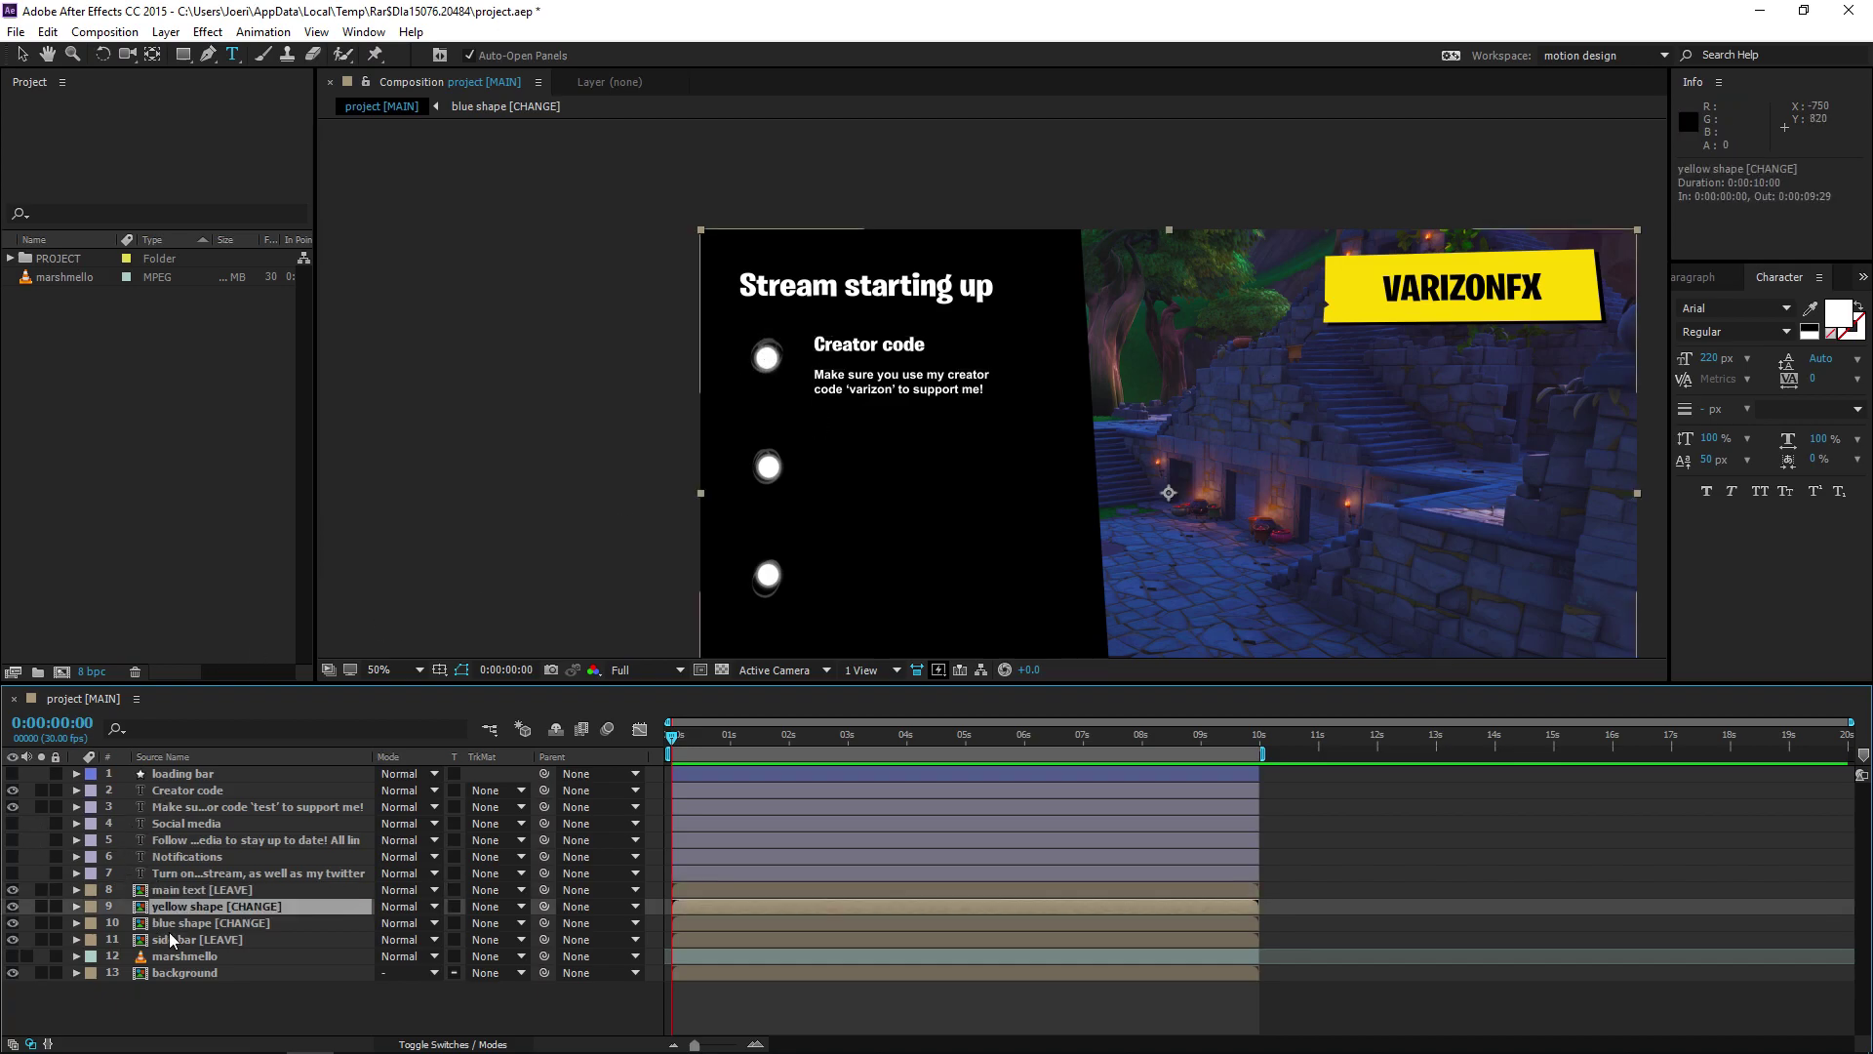
left_click(168, 937)
left_click(42, 941)
left_click(12, 938)
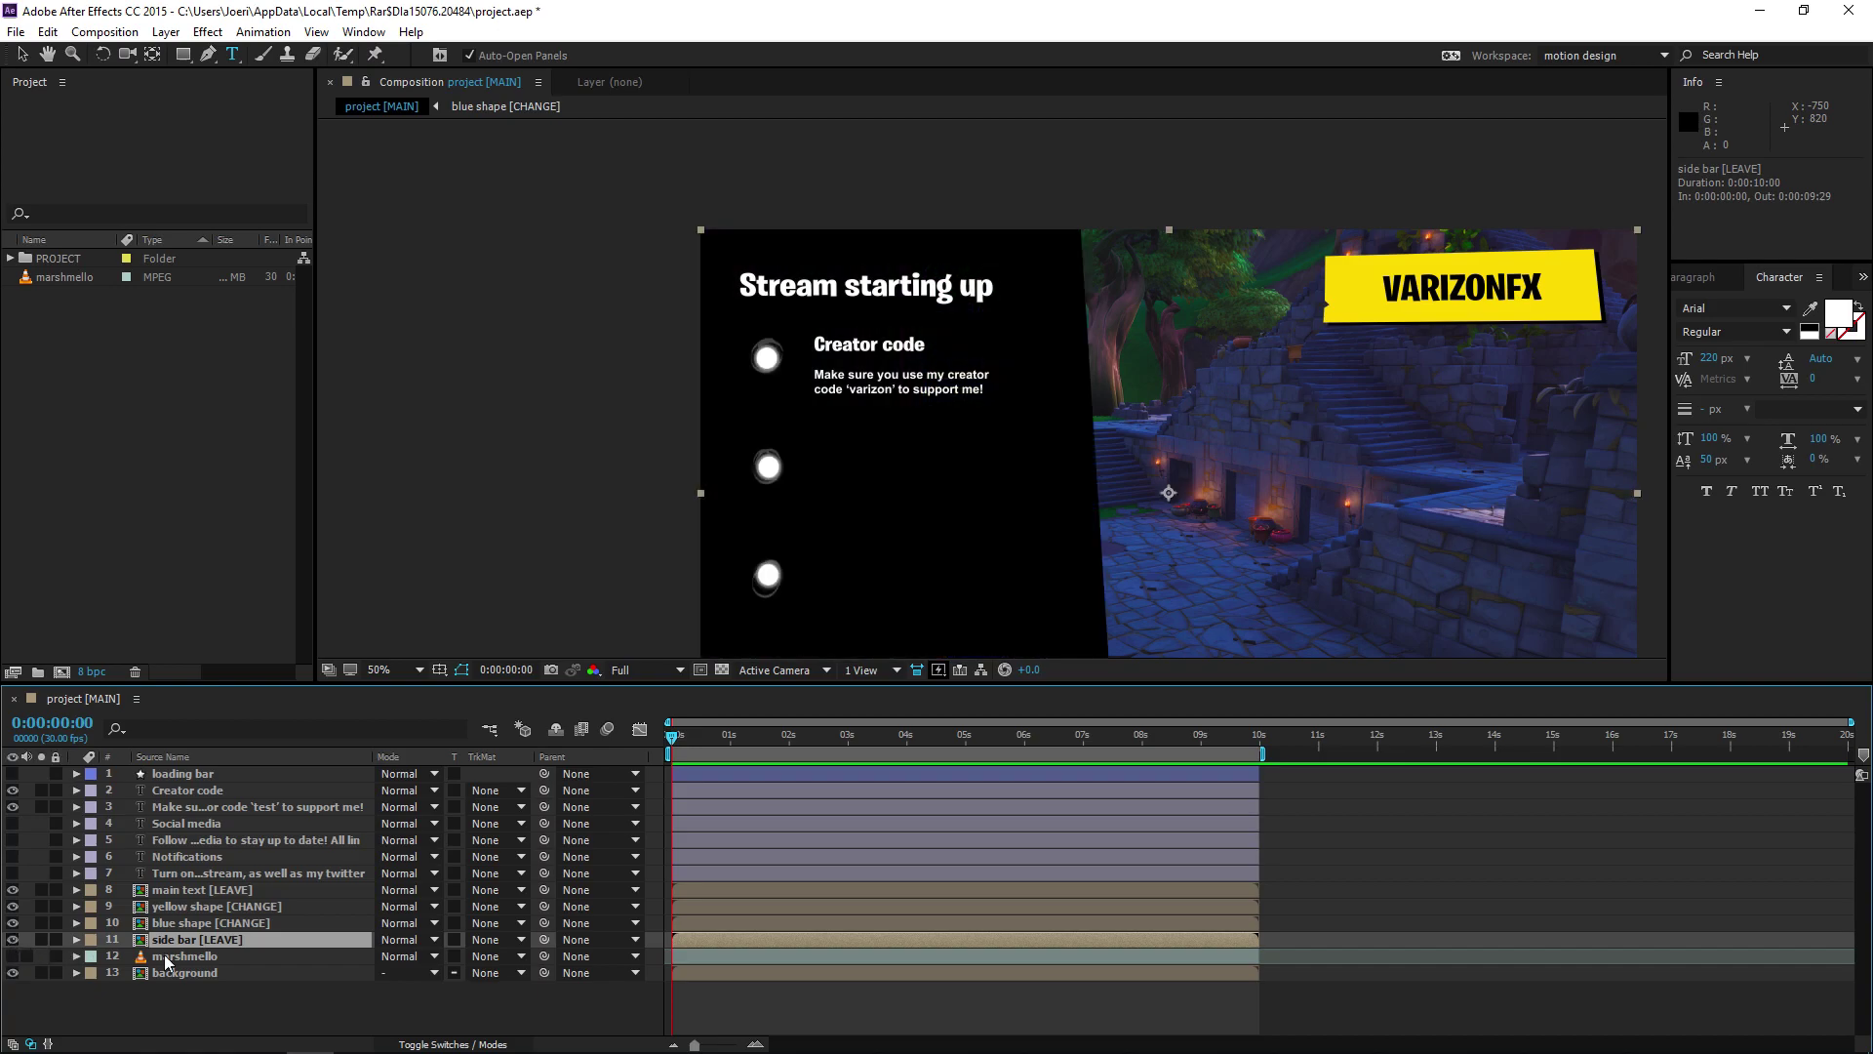
left_click(168, 952)
Step: Show the Social media and Notifications heading layers together with their message text layers
left_click(11, 823)
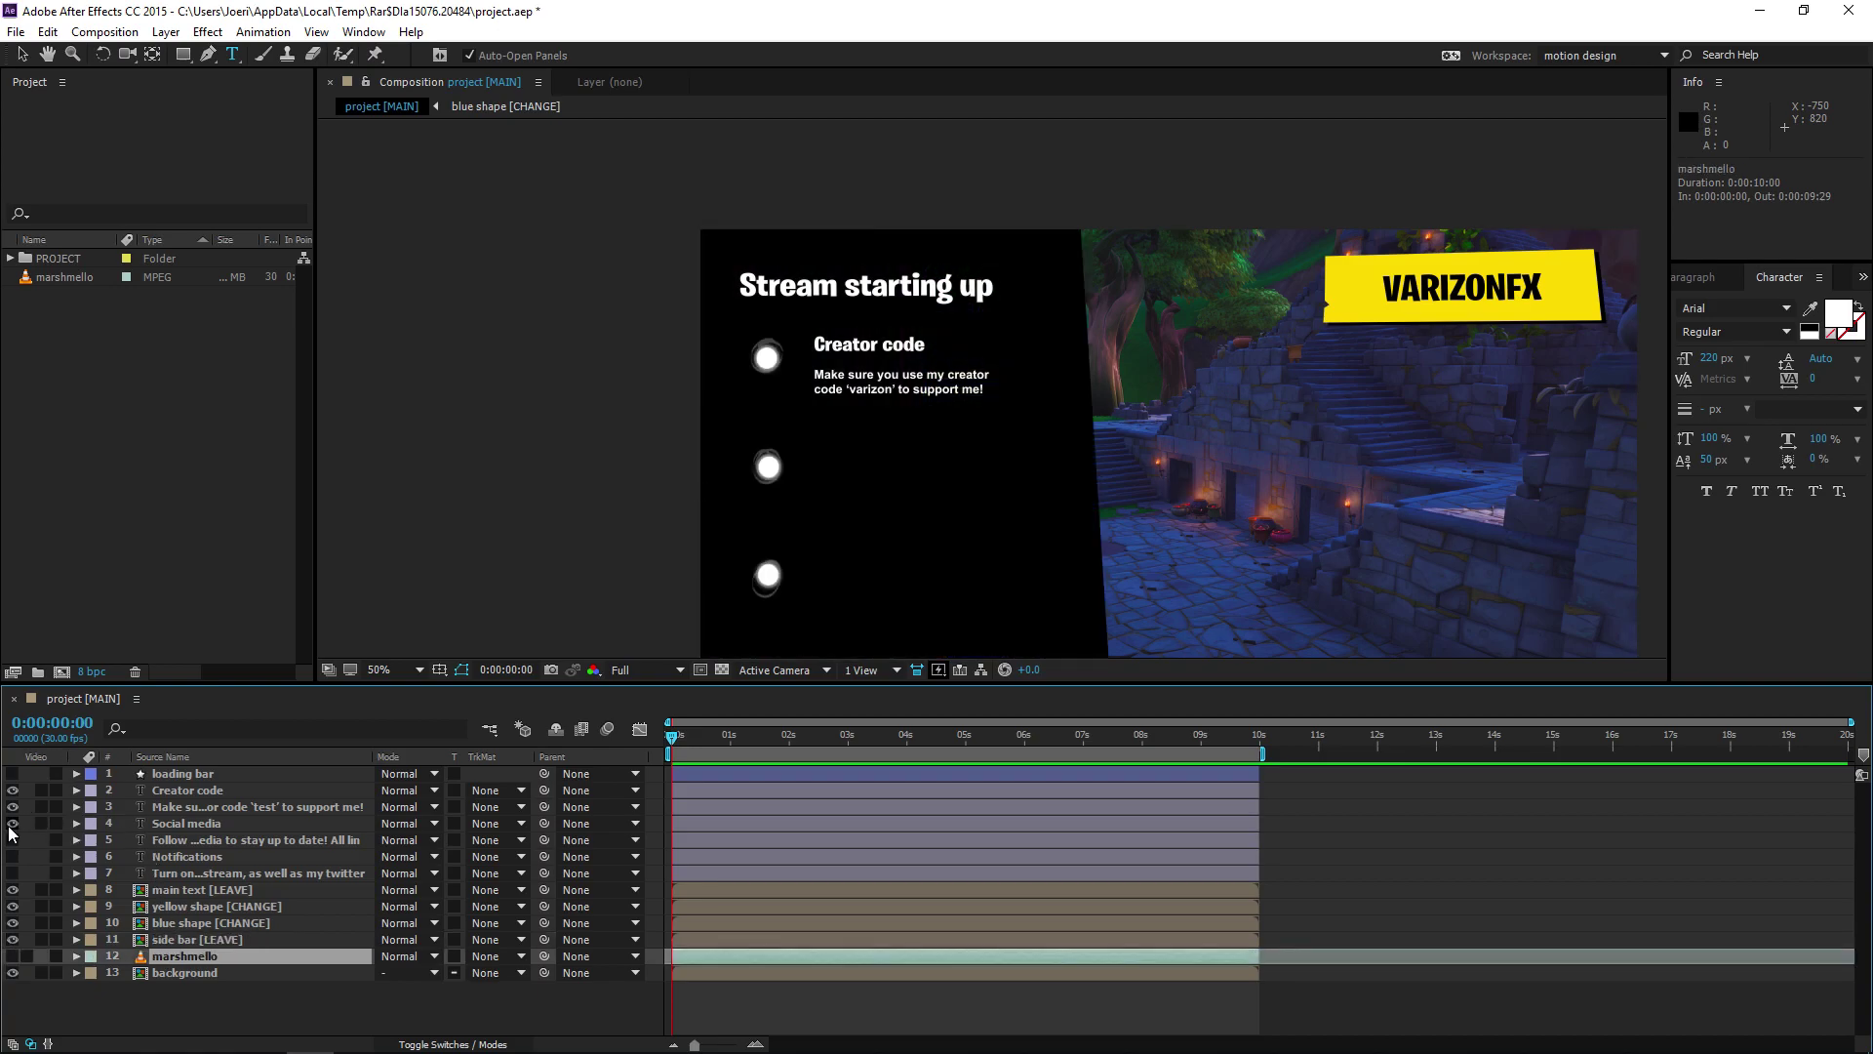
left_click(11, 839)
scroll(777, 561, "up", 2)
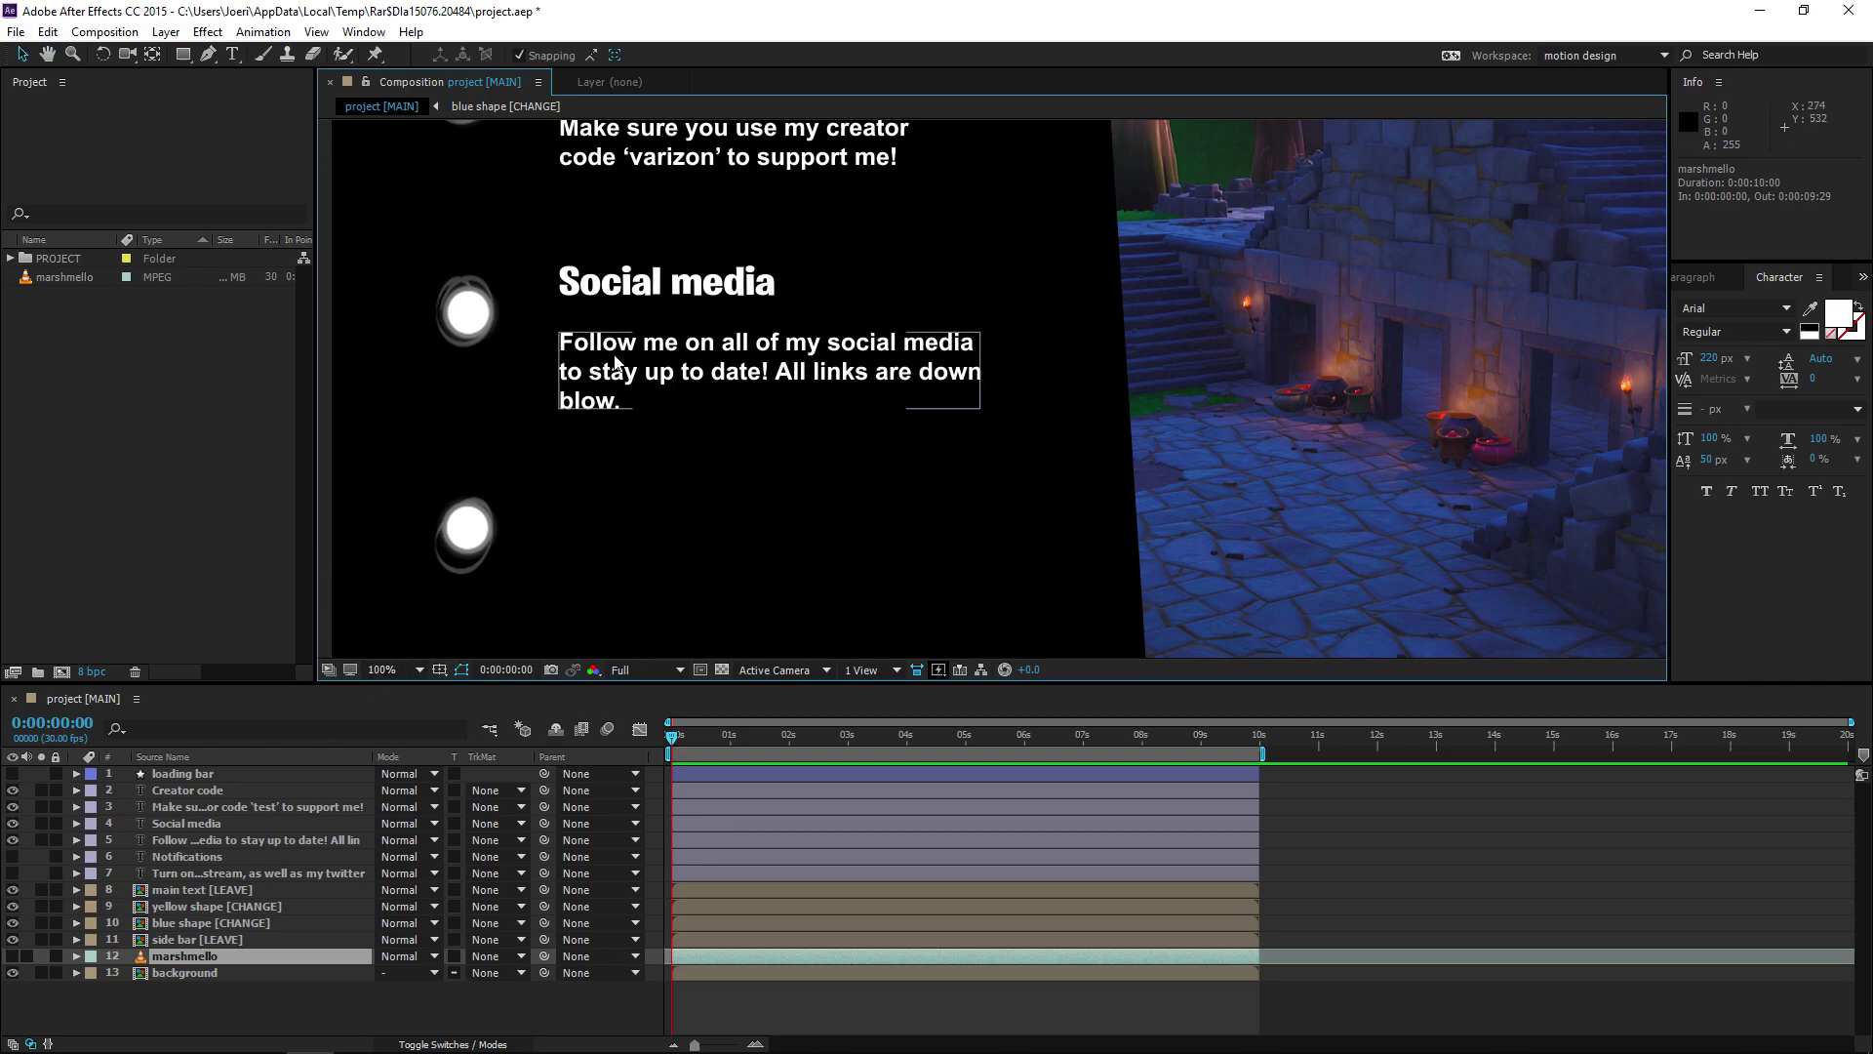
left_click_drag(12, 857, 16, 875)
left_click(13, 872)
Step: Change the Notifications heading text to Something
key("h")
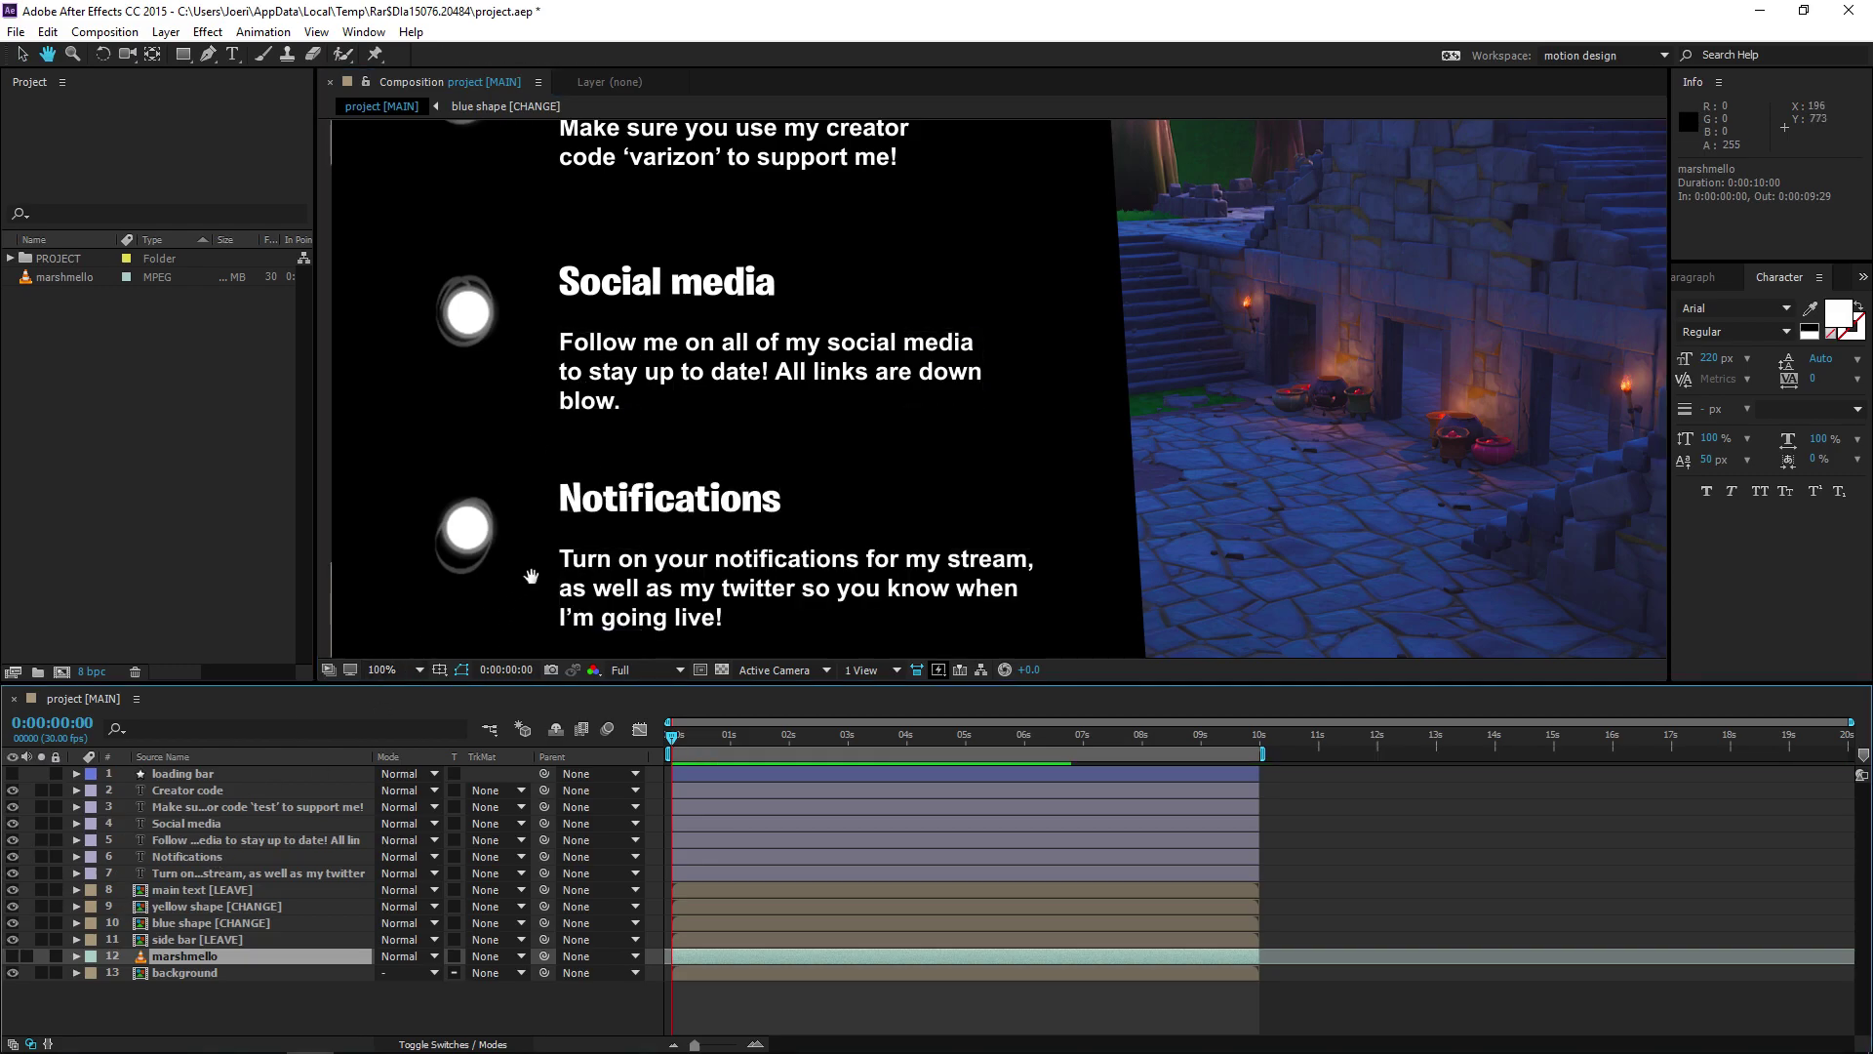
left_click_drag(532, 574, 609, 424)
scroll(721, 347, "down", 1)
left_click_drag(726, 360, 800, 488)
scroll(695, 493, "up", 1)
scroll(783, 465, "down", 1)
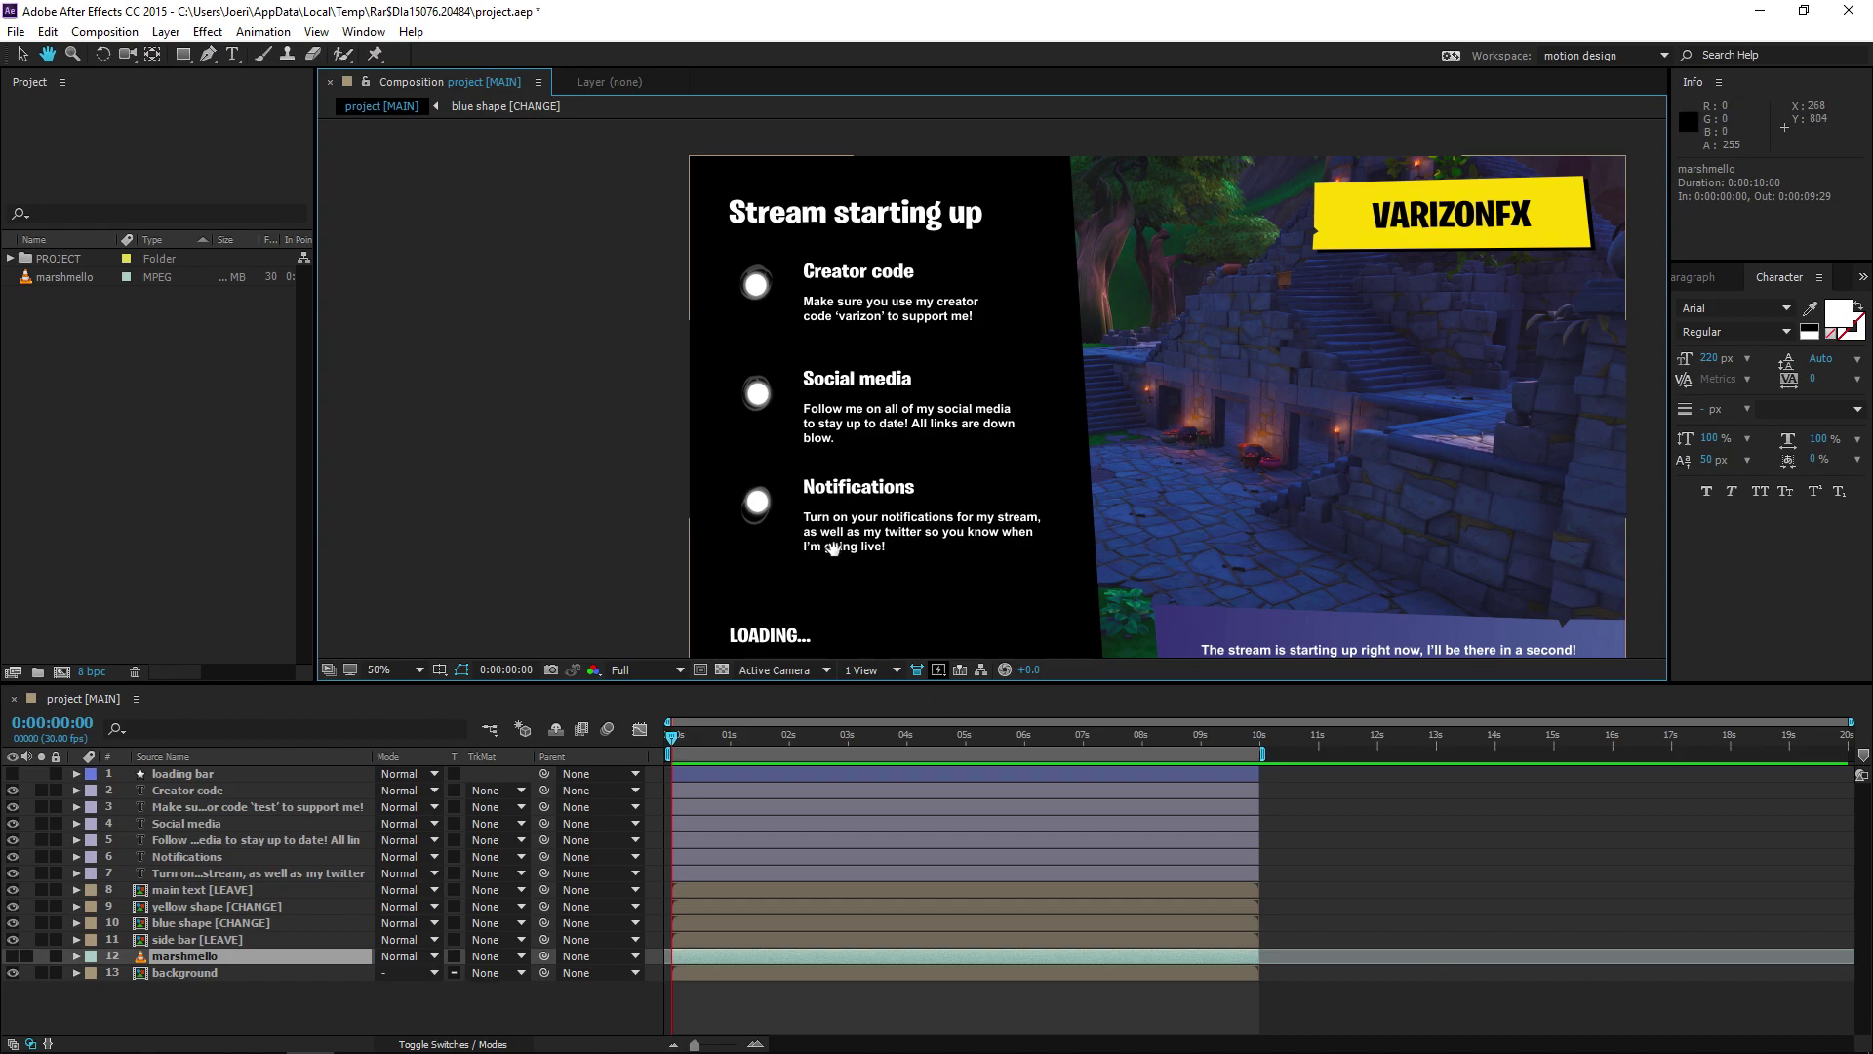
double_click(199, 855)
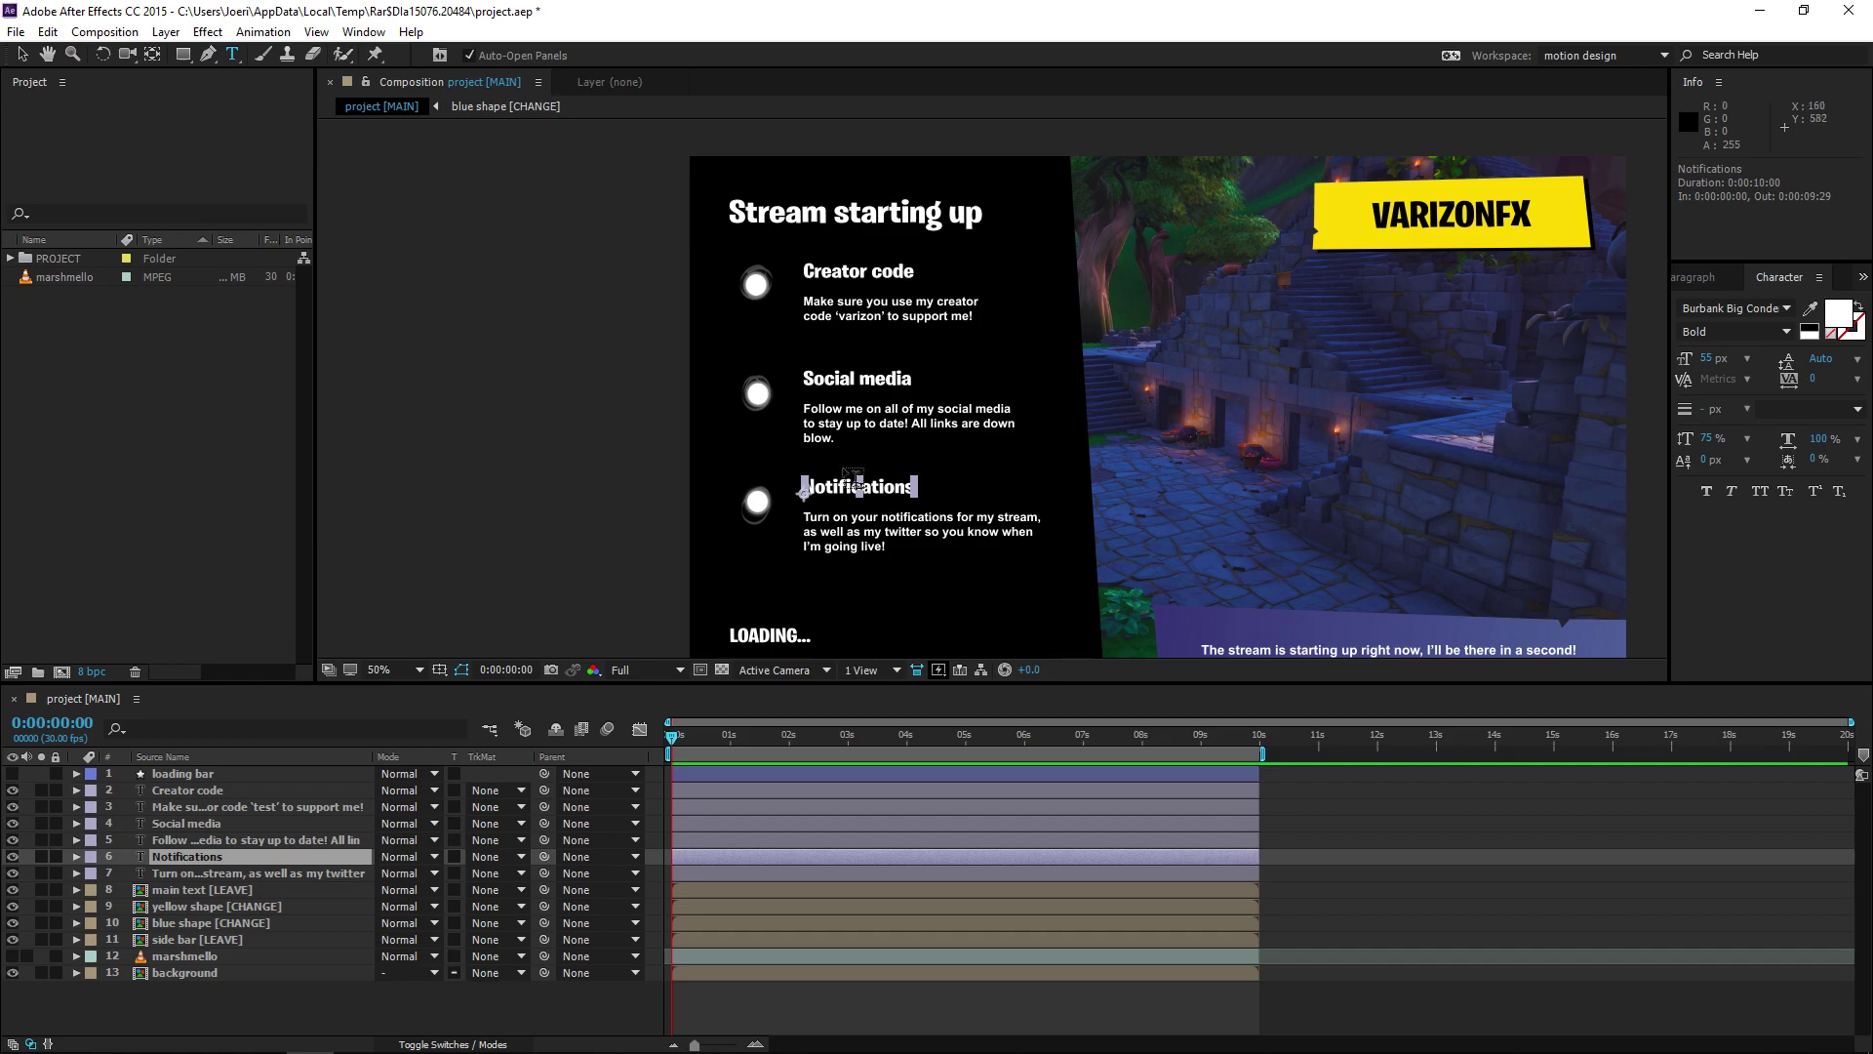
type("Something")
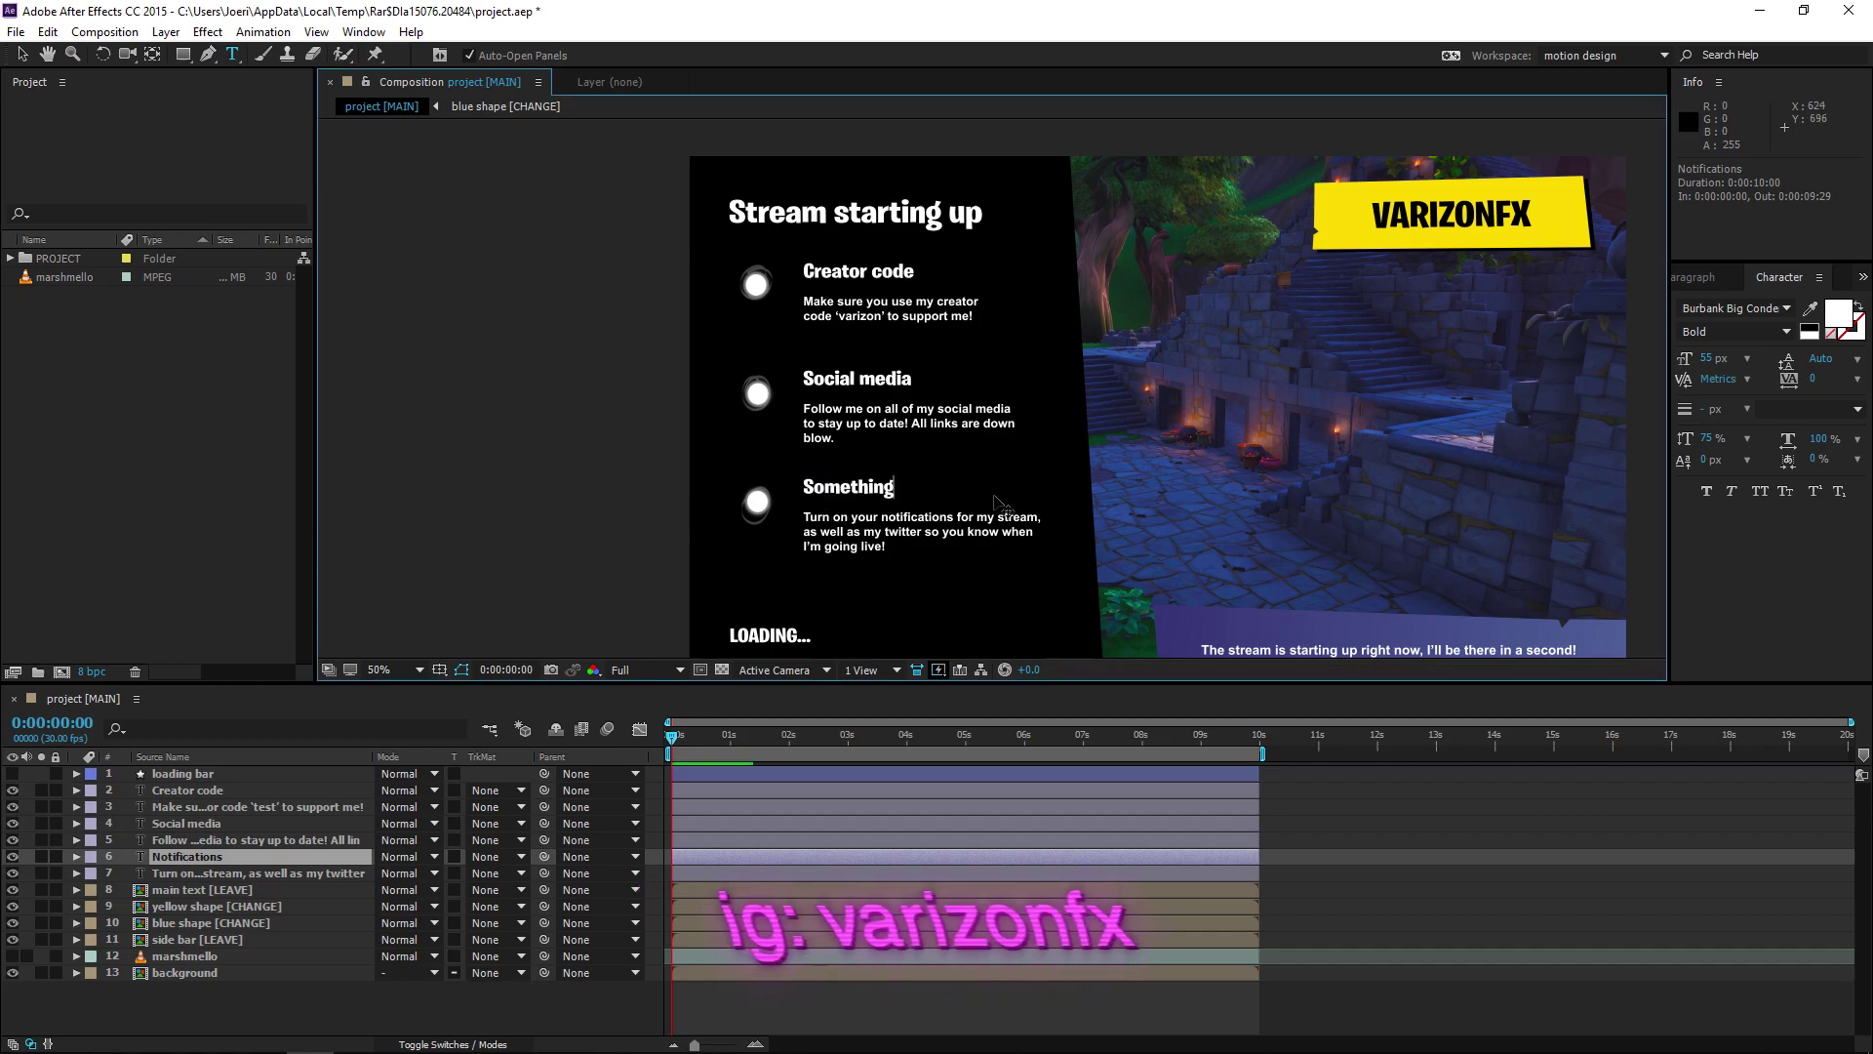
left_click(207, 982)
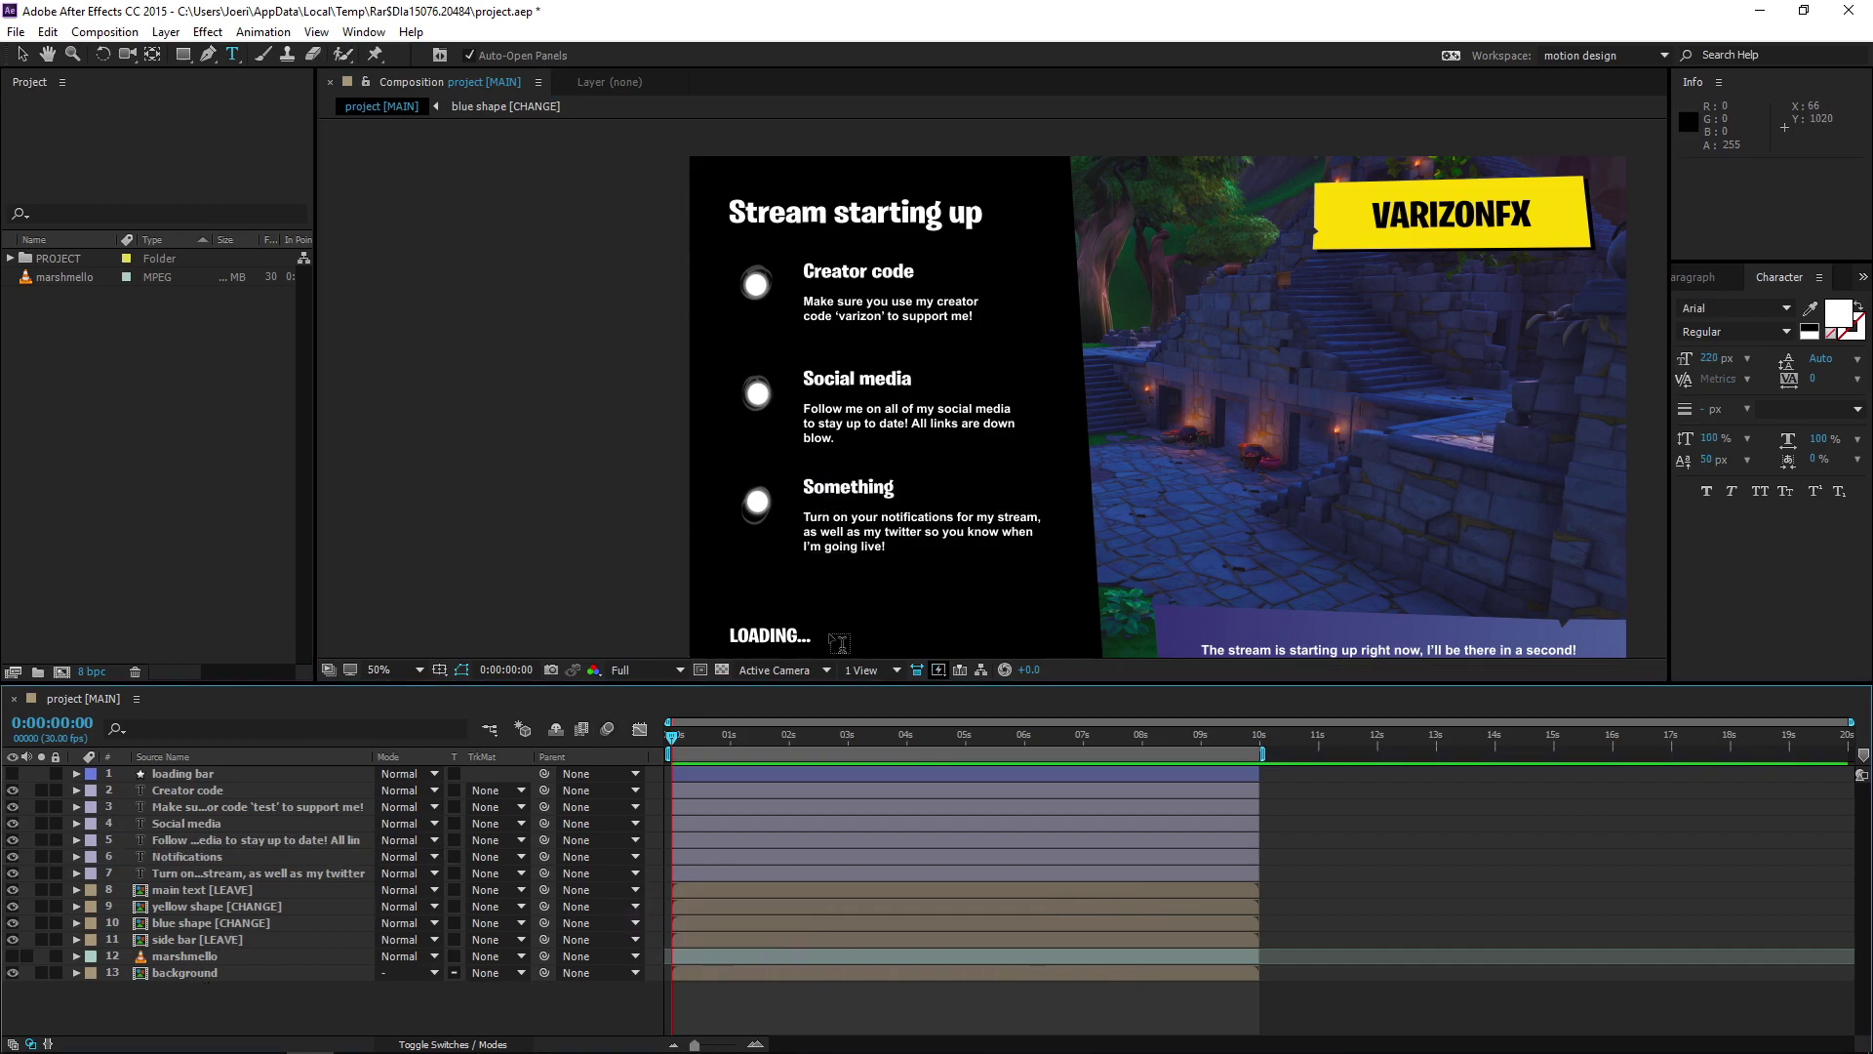
Step: Show the loading bar layer and undo the accidental change made in the composition
left_click_drag(953, 421, 753, 411)
key("v")
left_click(15, 773)
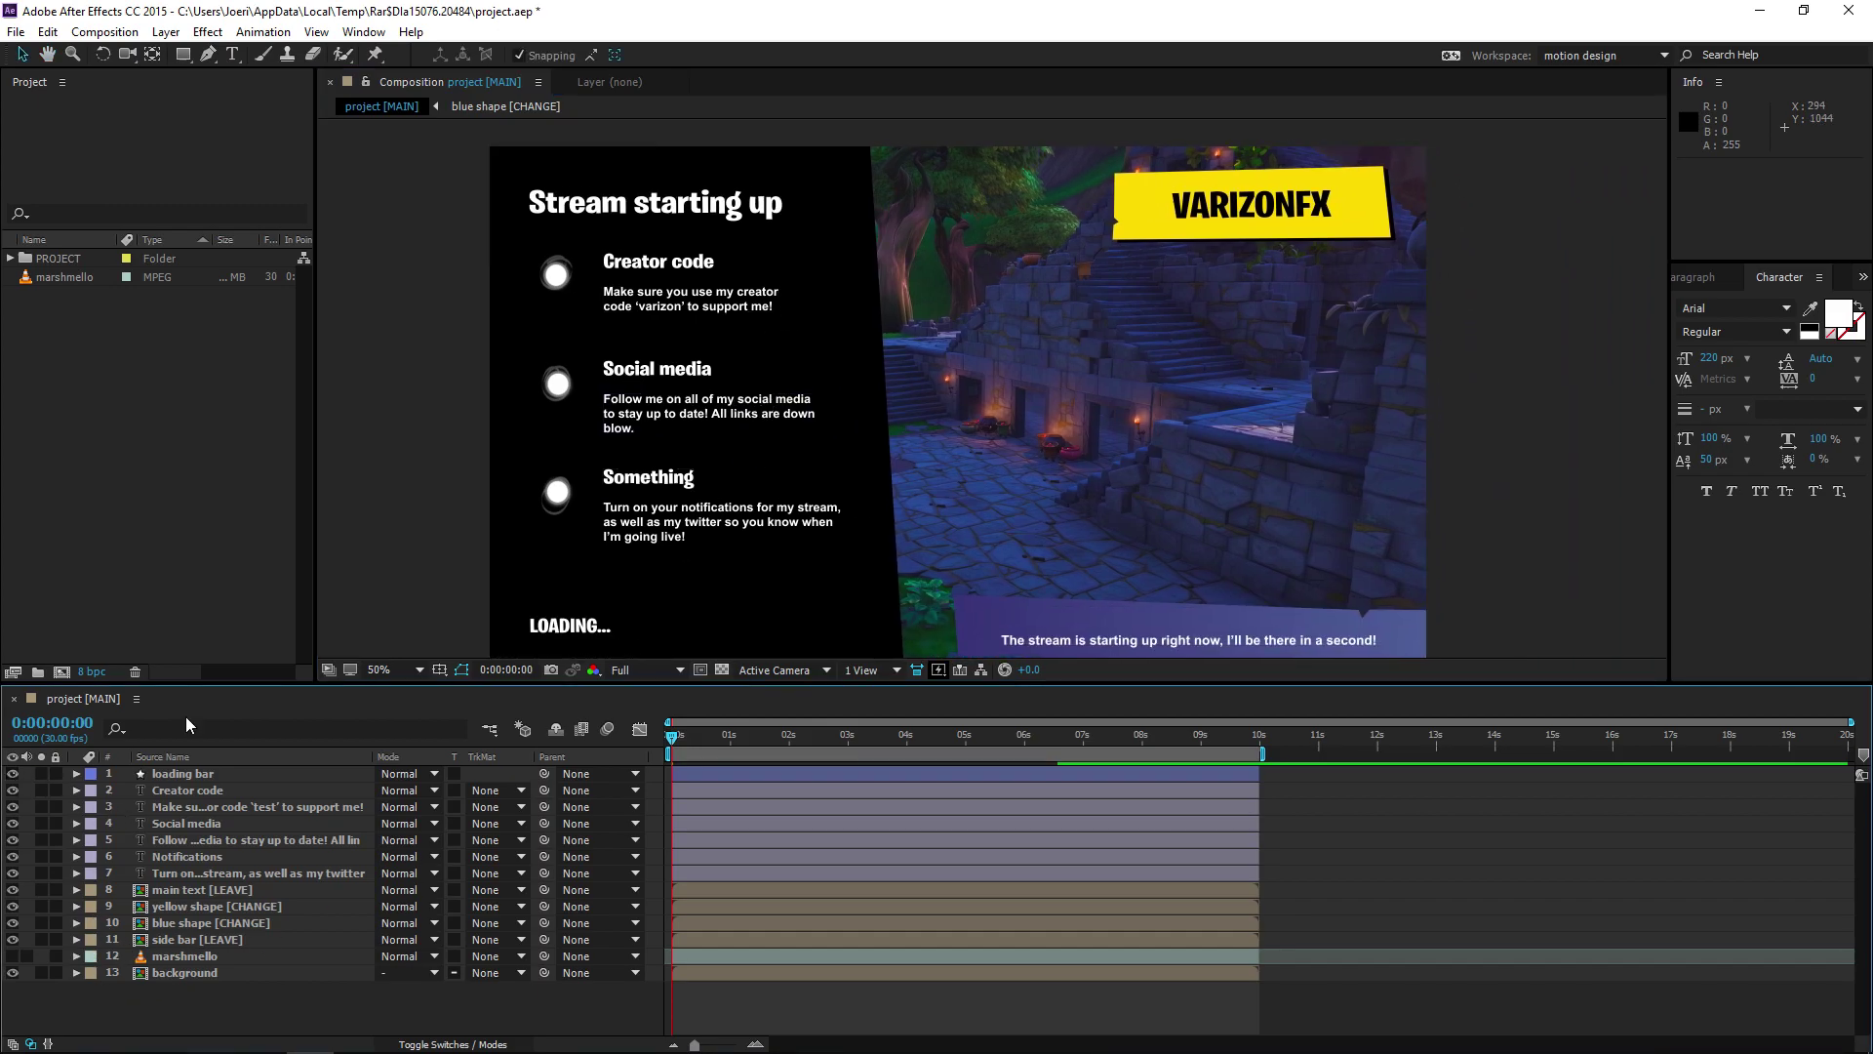
left_click(685, 410)
key("ctrl+z")
Step: Scrub the start of the timeline to preview the loading bar beside the LOADING... text
key("space")
left_click_drag(613, 496, 765, 300)
scroll(751, 526, "up", 1)
left_click_drag(762, 491, 786, 453)
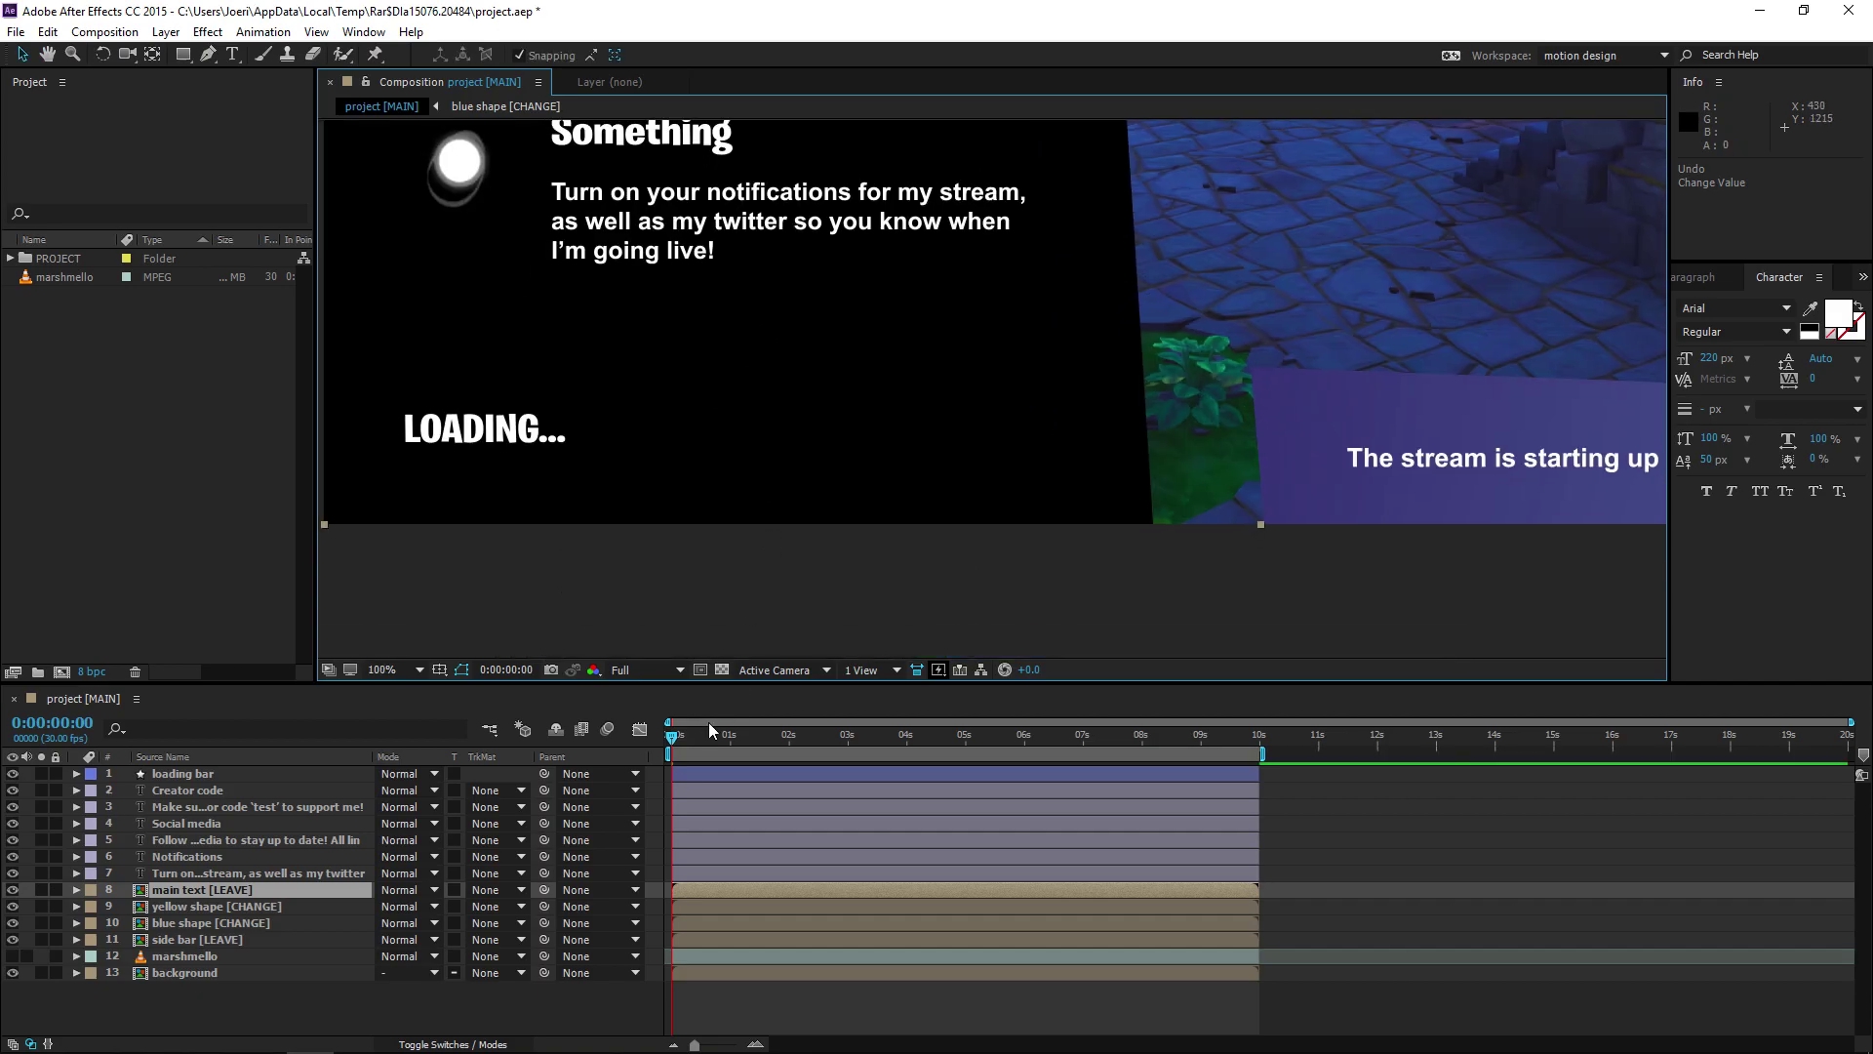
left_click_drag(709, 726, 593, 750)
Step: Examine the loading bar's Trim Paths End keyframes, preview its fill over time, and collapse the layer with the time back at 0:00:00:00
left_click(220, 772)
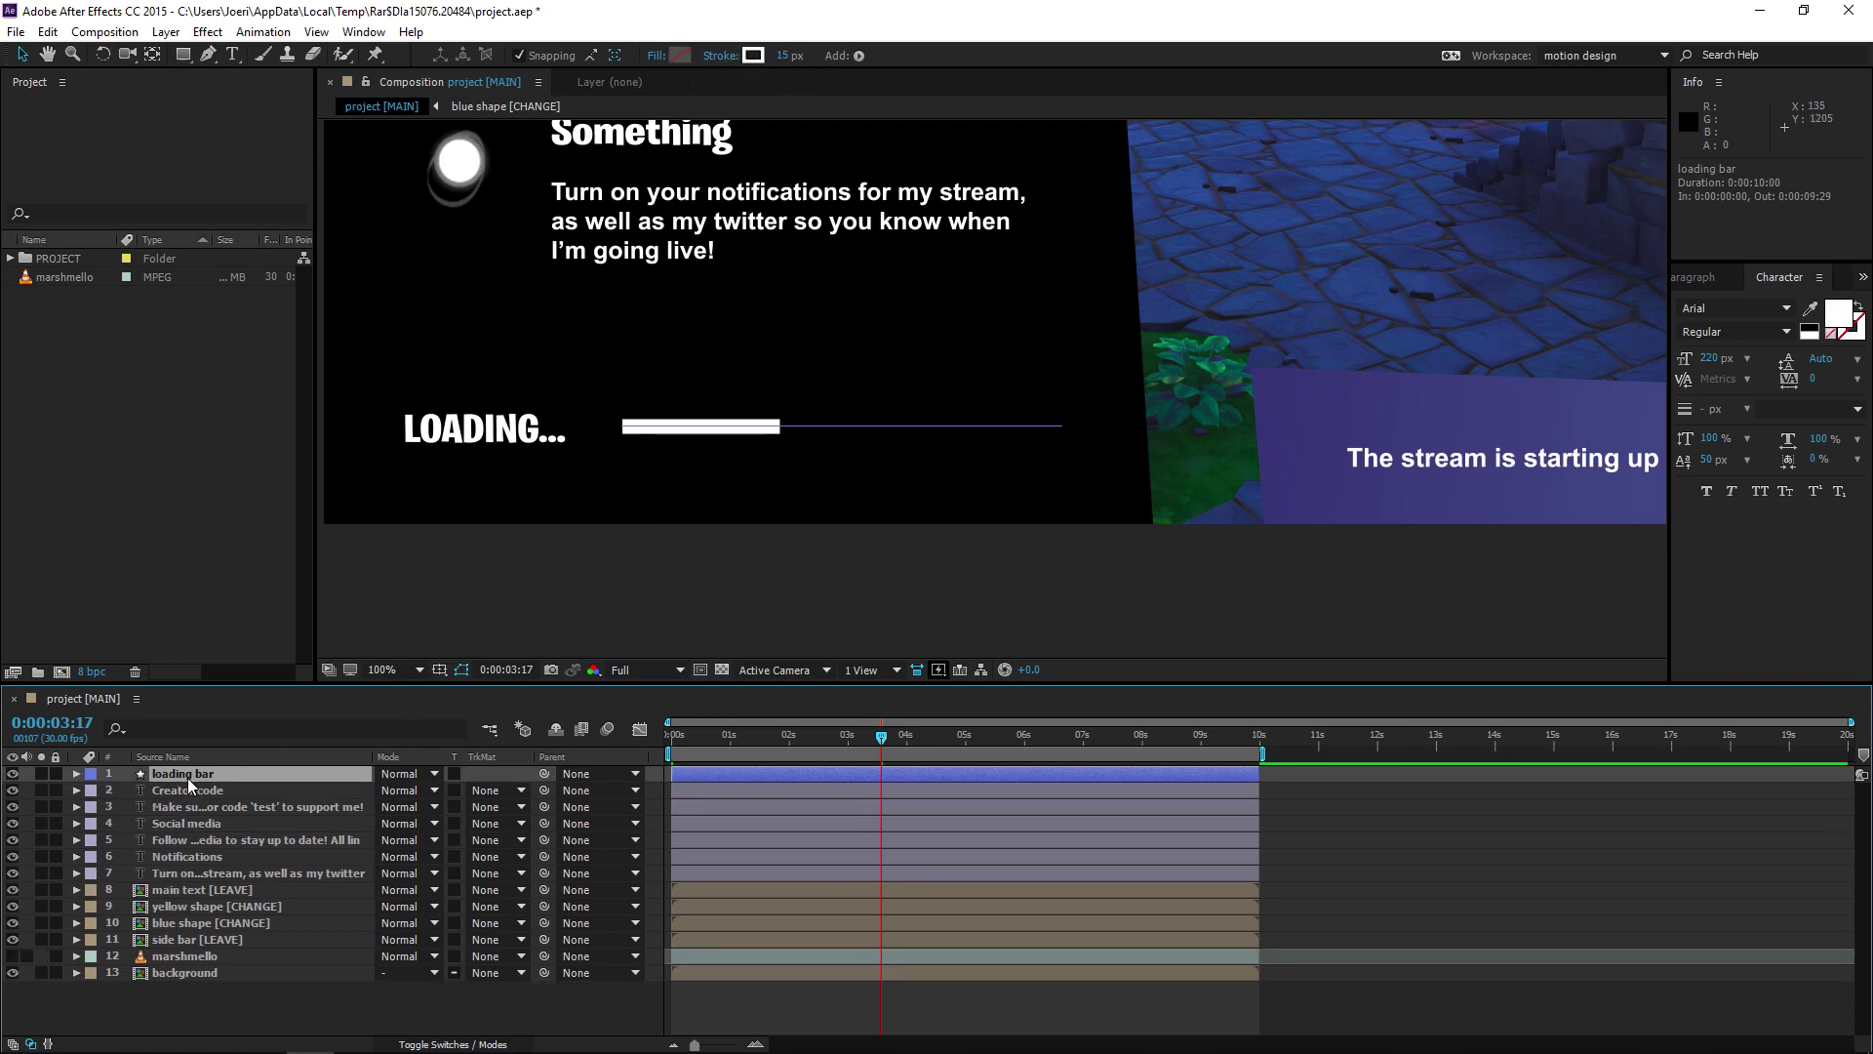
key("u")
key("u")
left_click(121, 921)
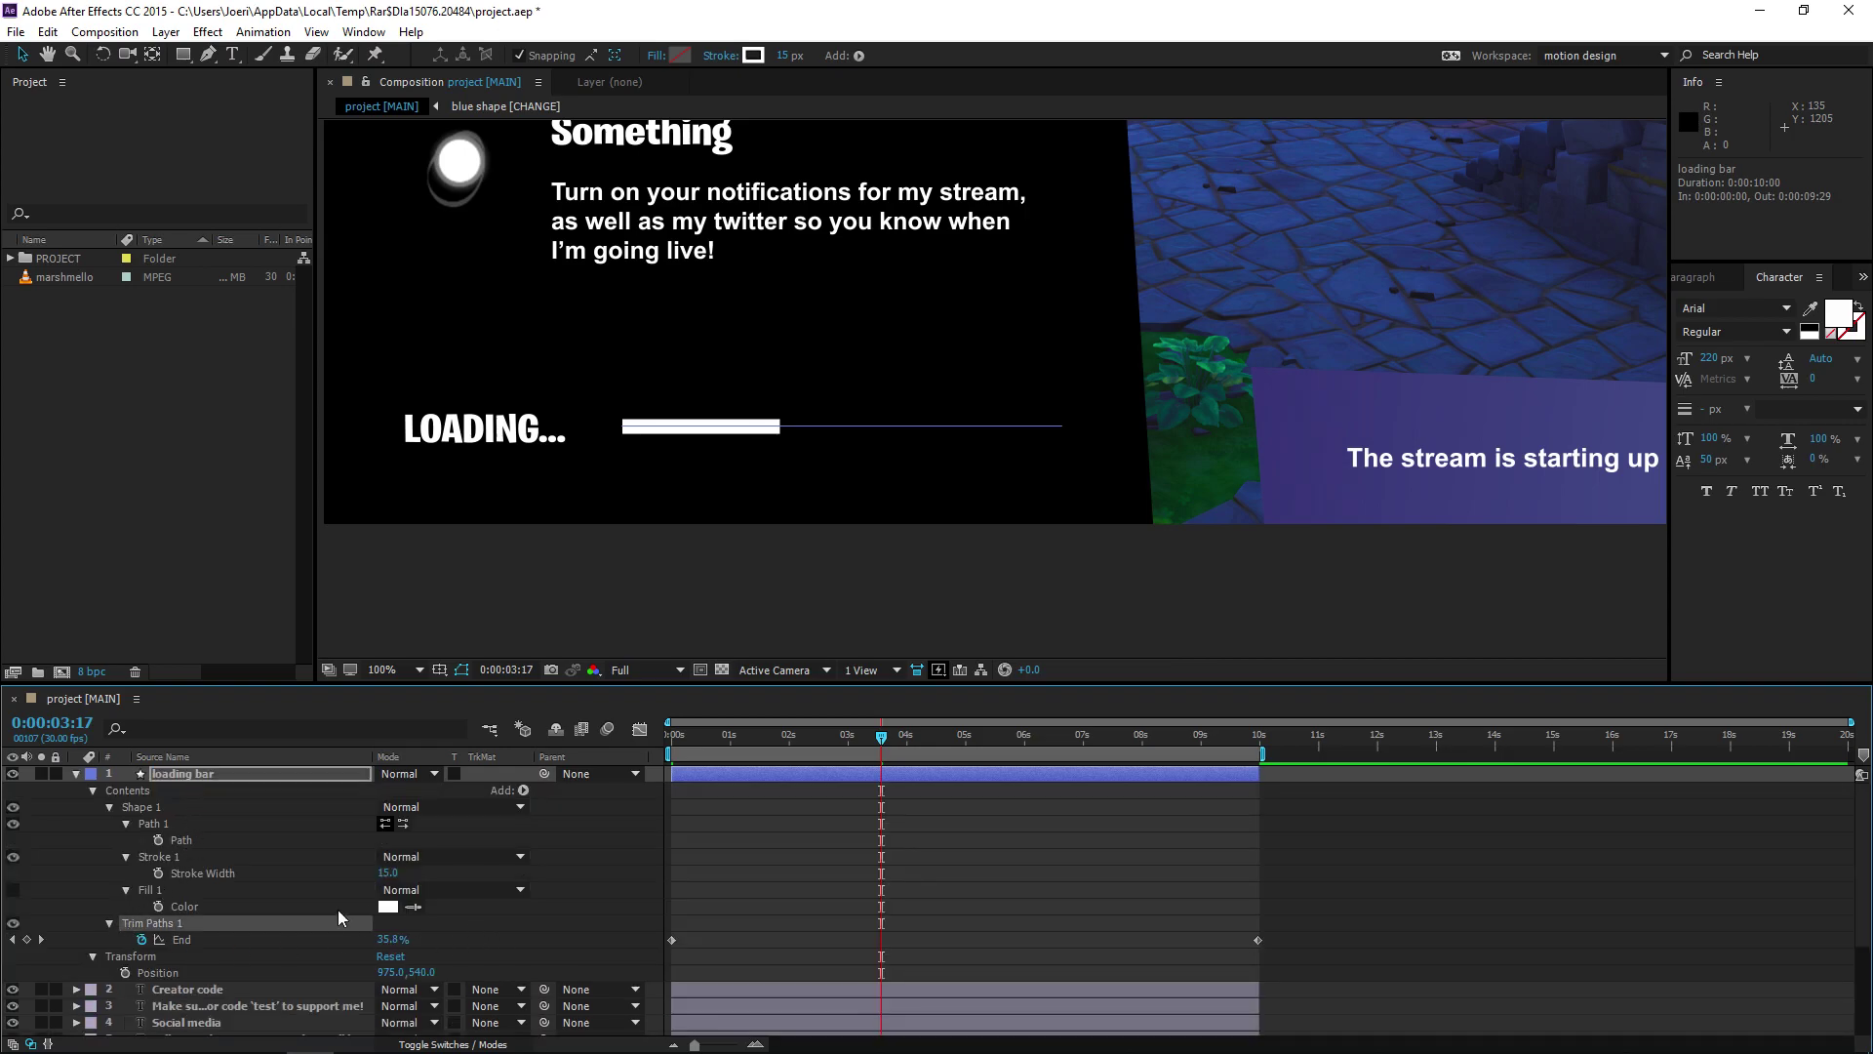
left_click_drag(883, 729, 955, 738)
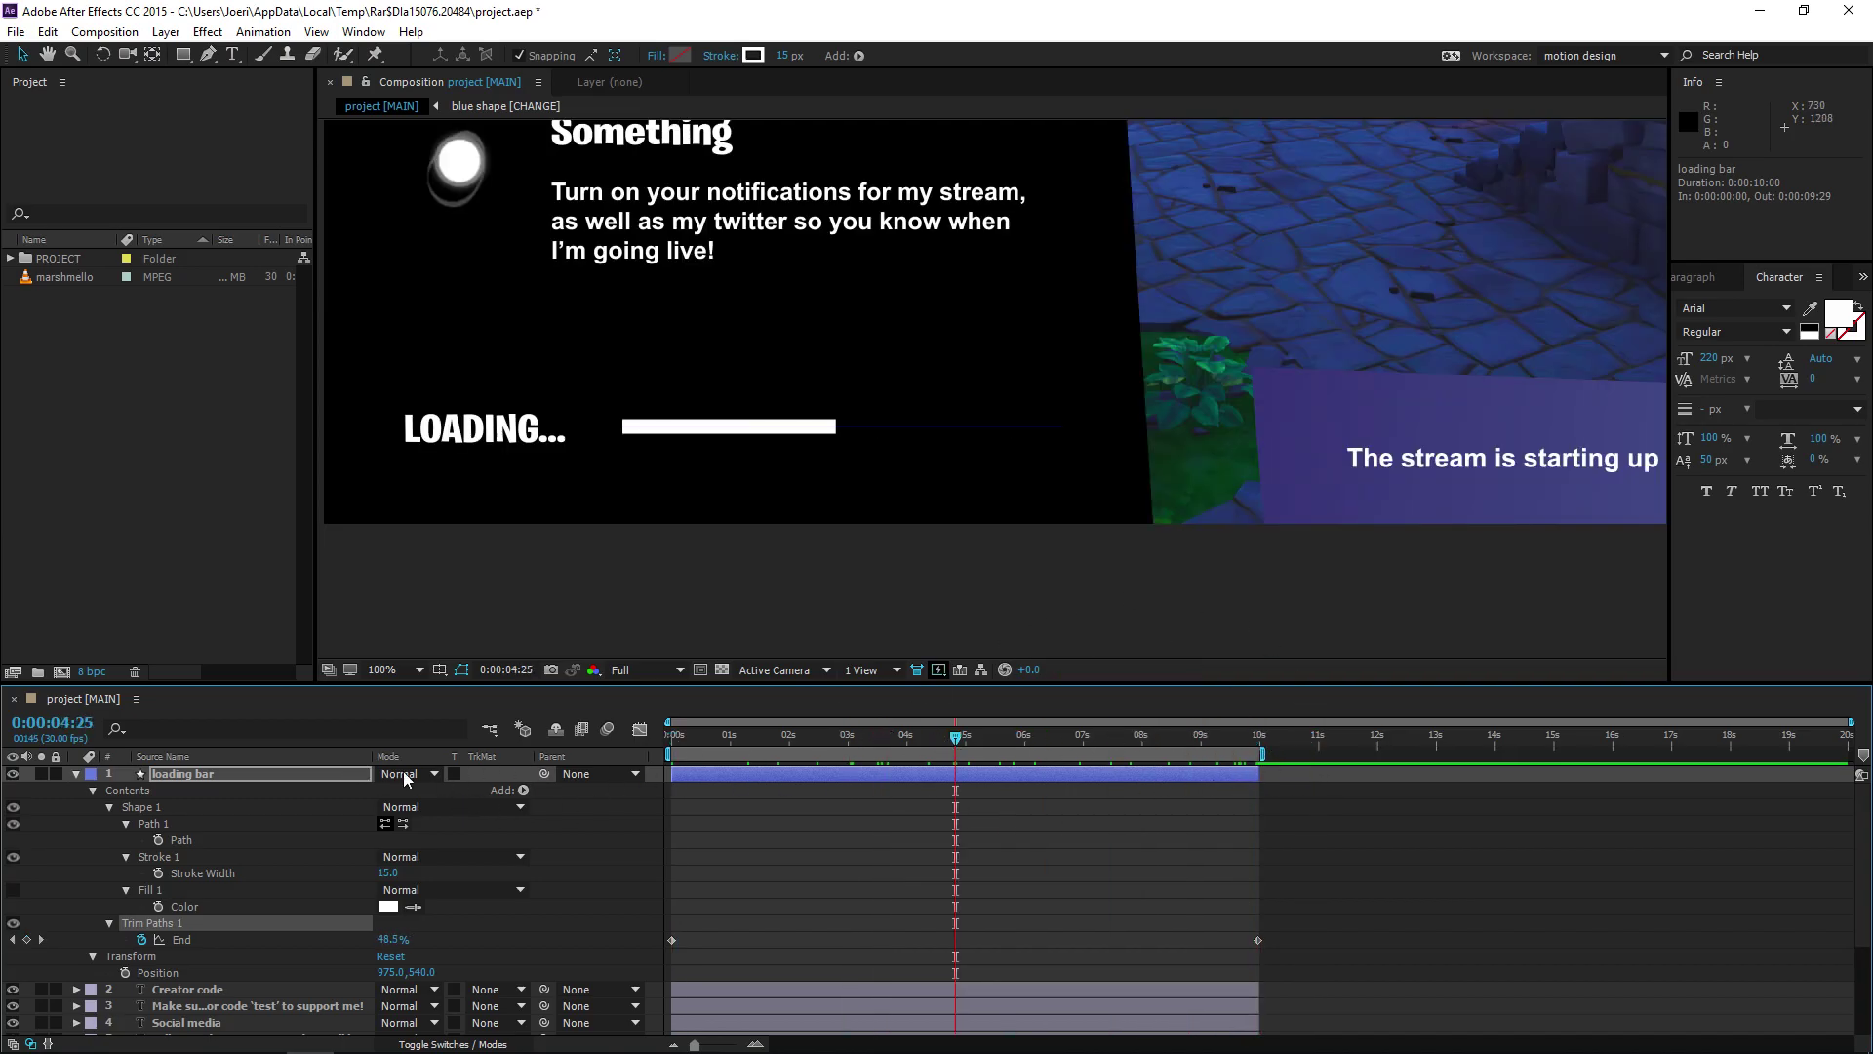
left_click_drag(691, 742, 660, 745)
left_click(76, 772)
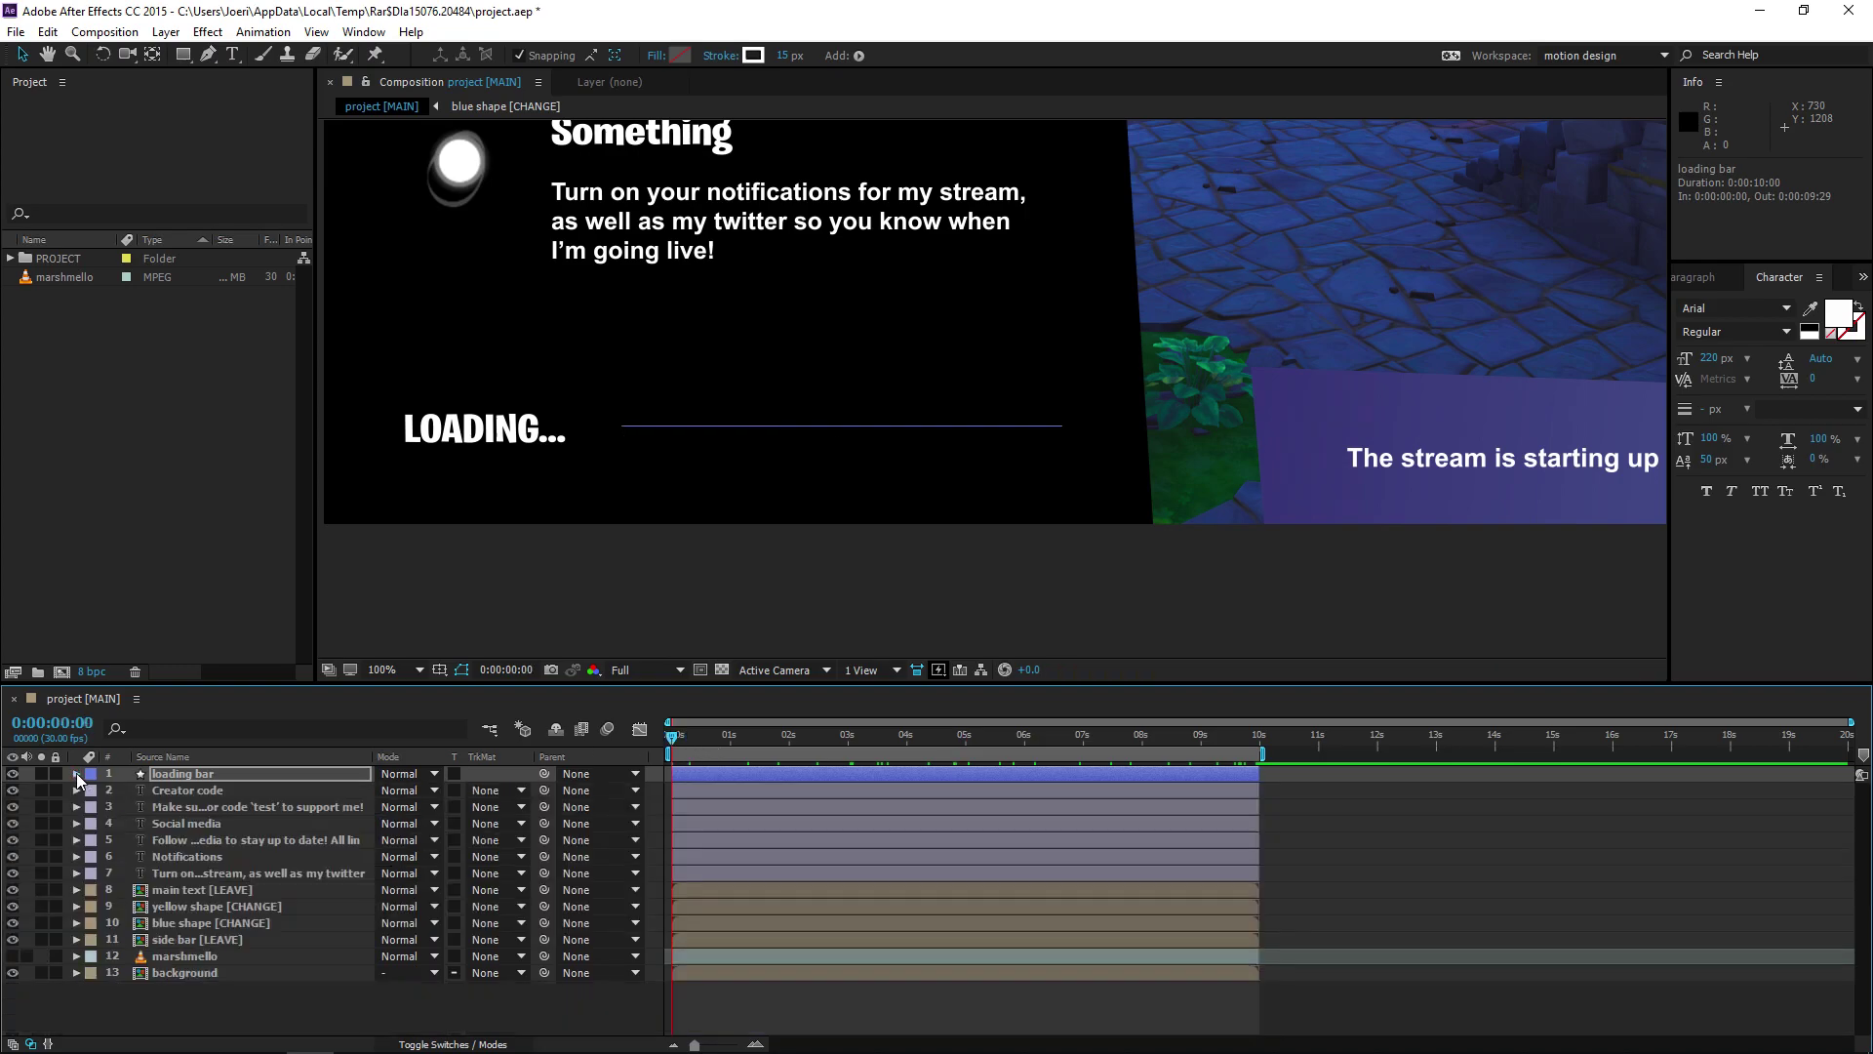
left_click(149, 993)
left_click(12, 956)
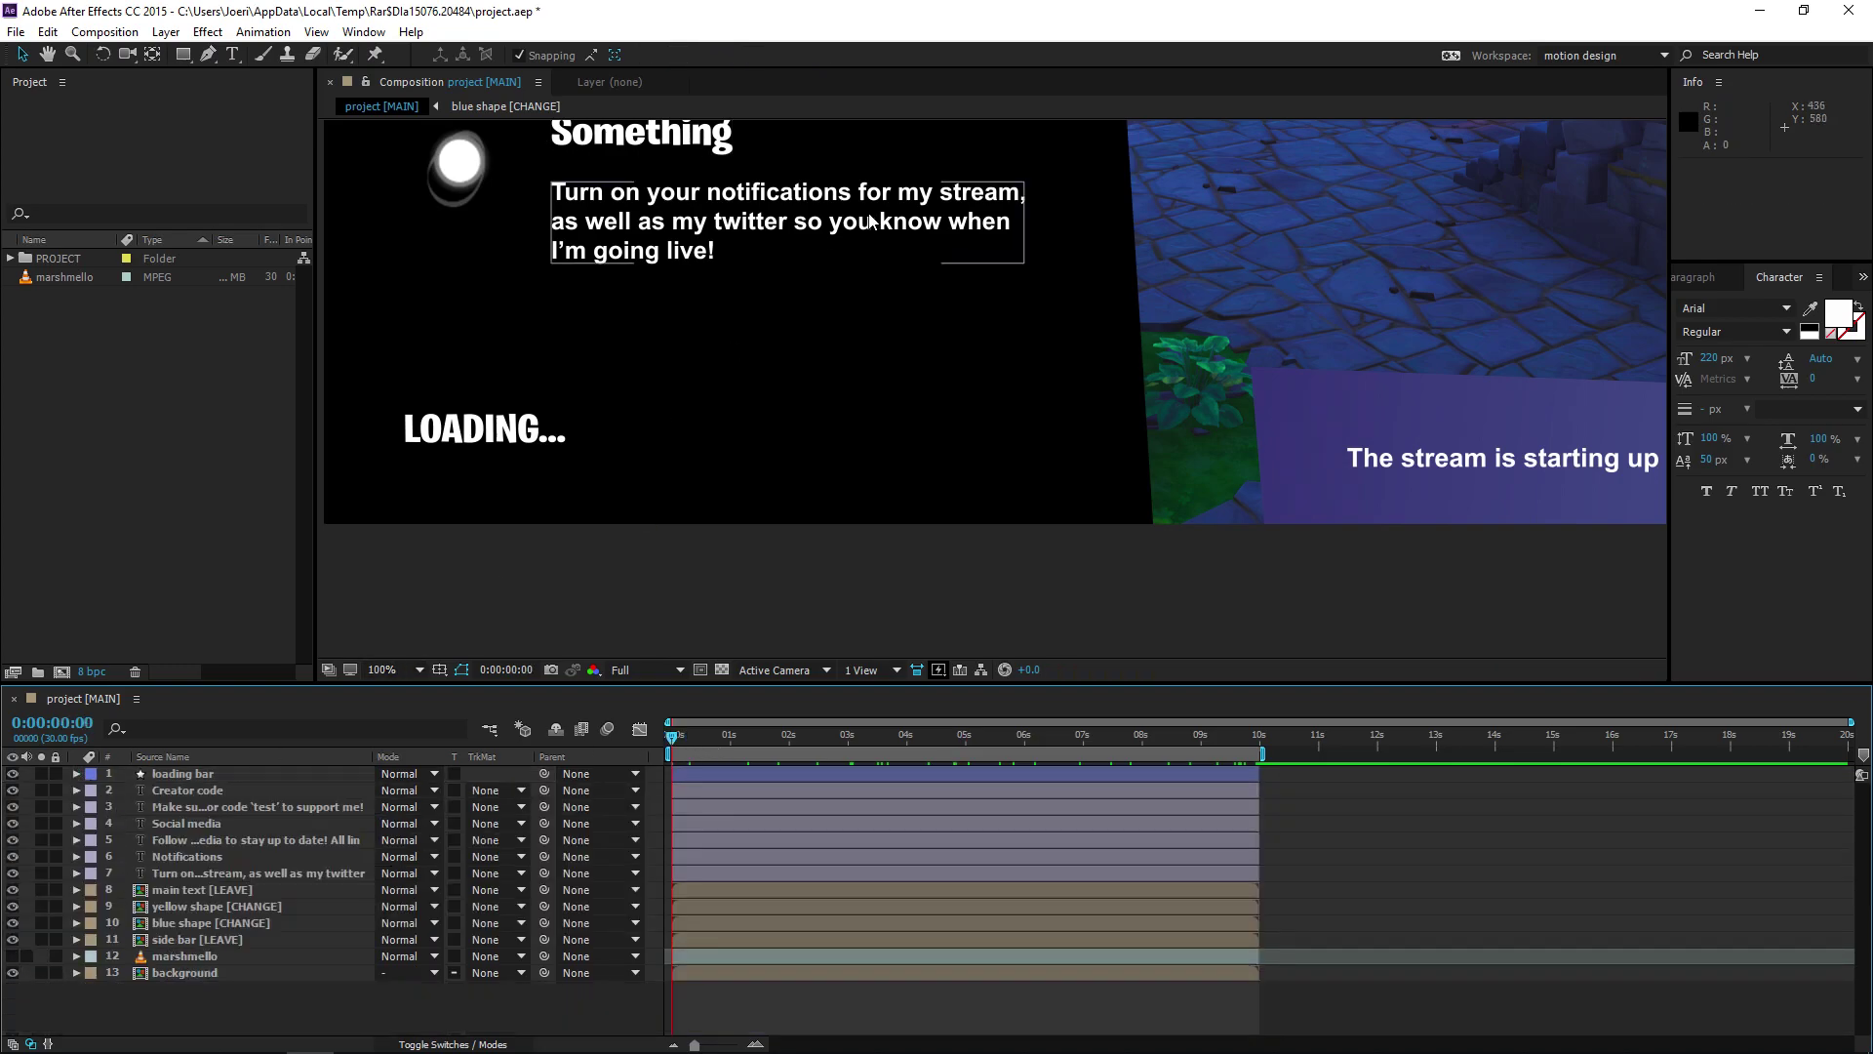
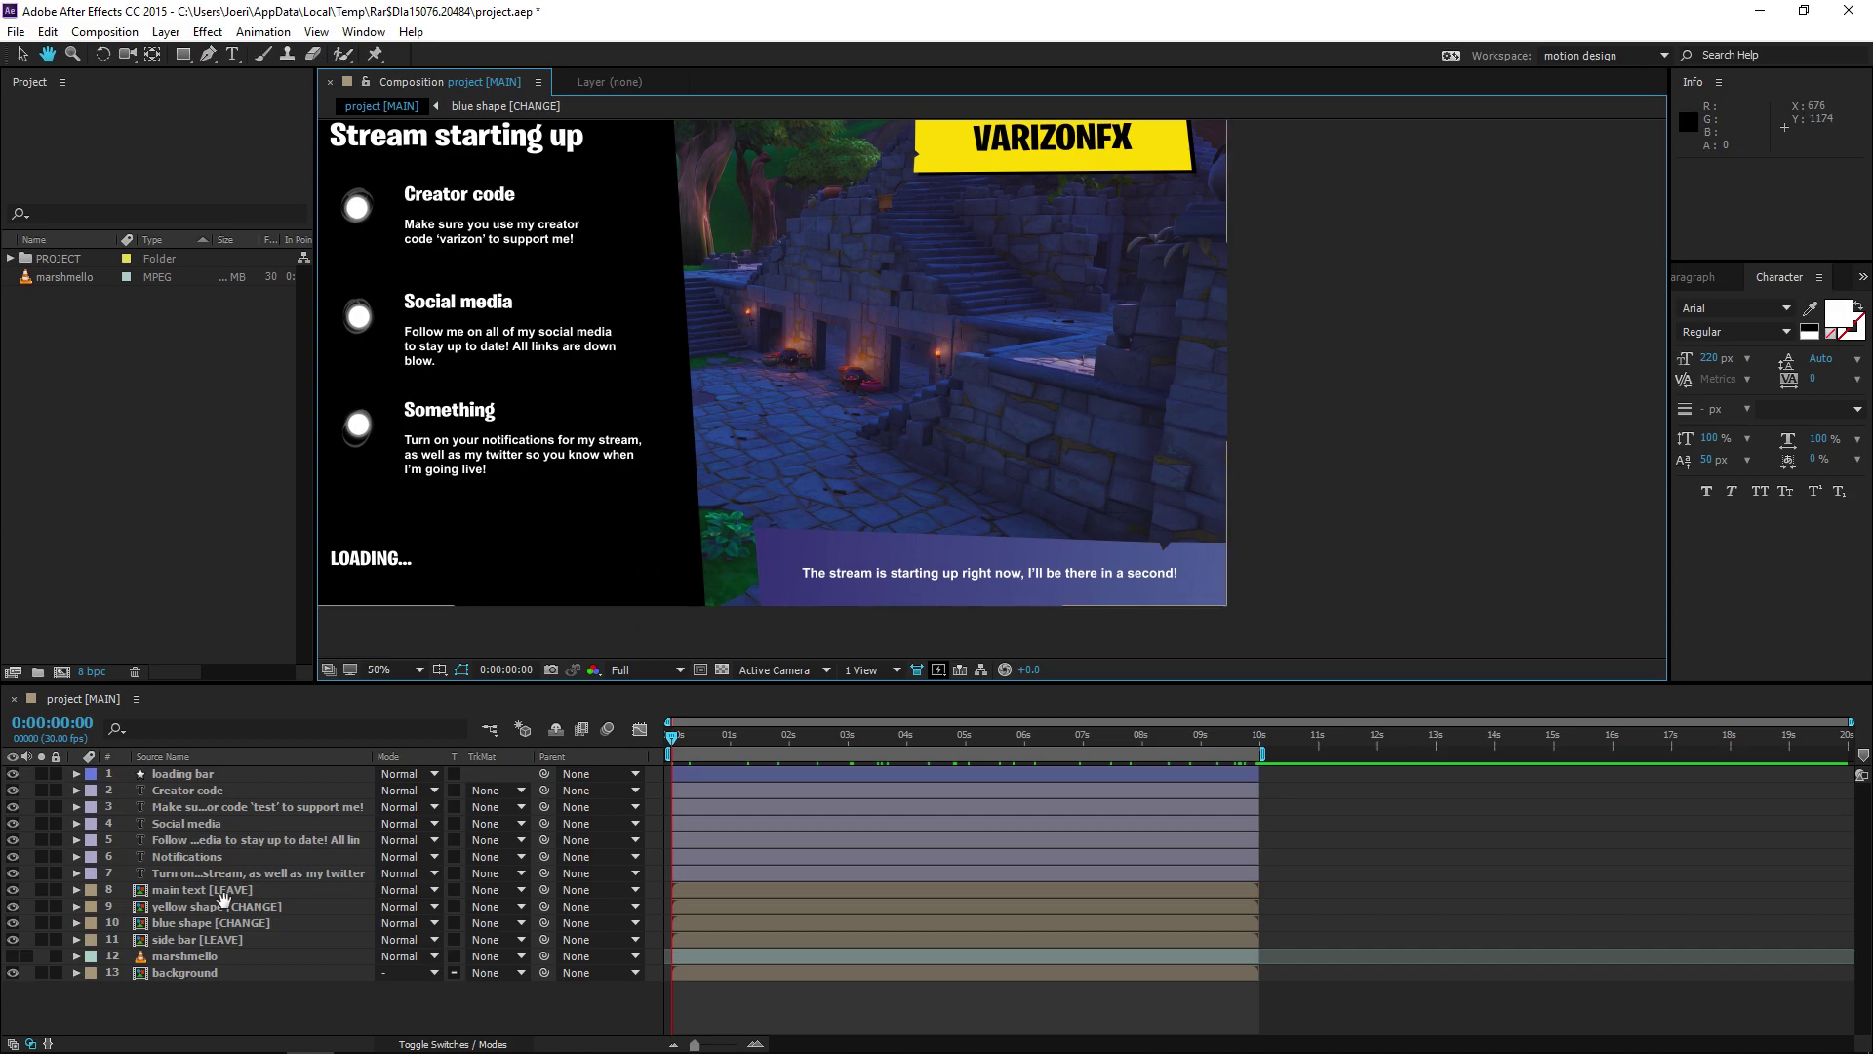
Step: Show the marshmello layer so the character appears in the composition
key("v")
left_click(11, 972)
left_click(12, 957)
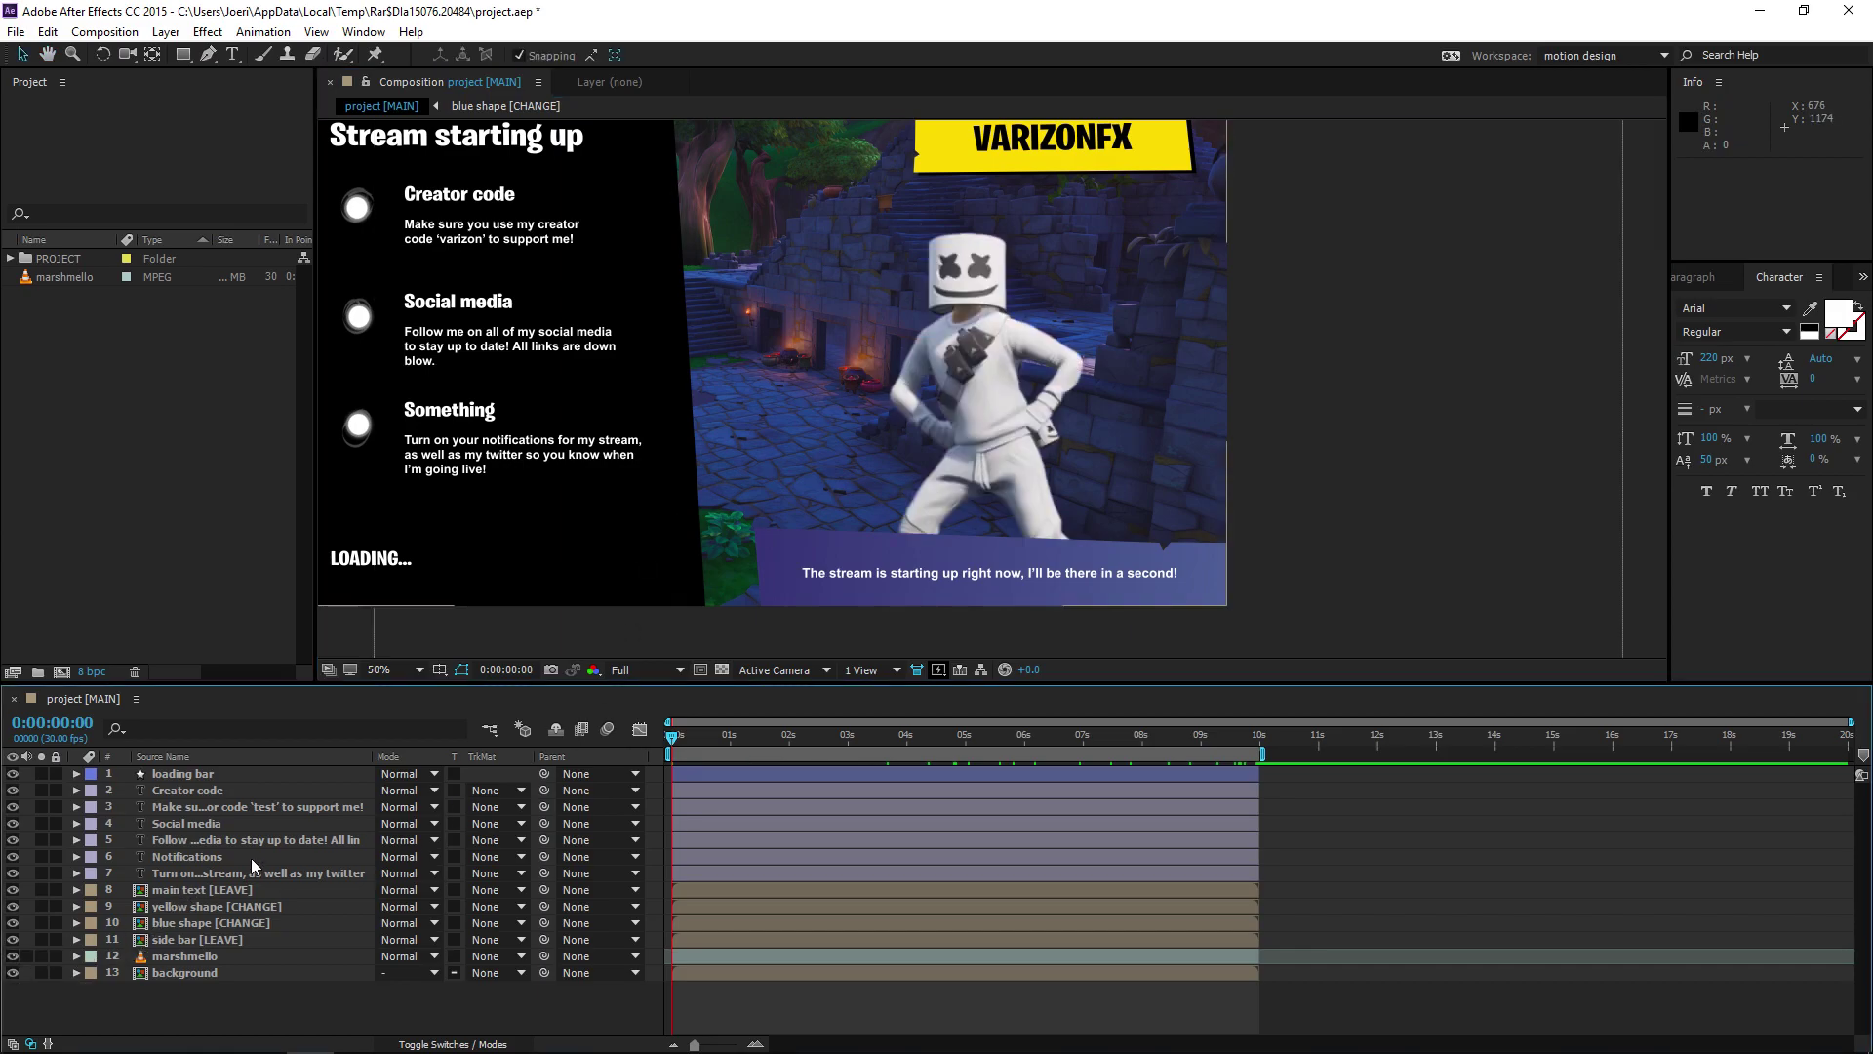
scroll(896, 289, "up", 1)
key("space")
left_click_drag(896, 289, 921, 432)
scroll(921, 431, "down", 1)
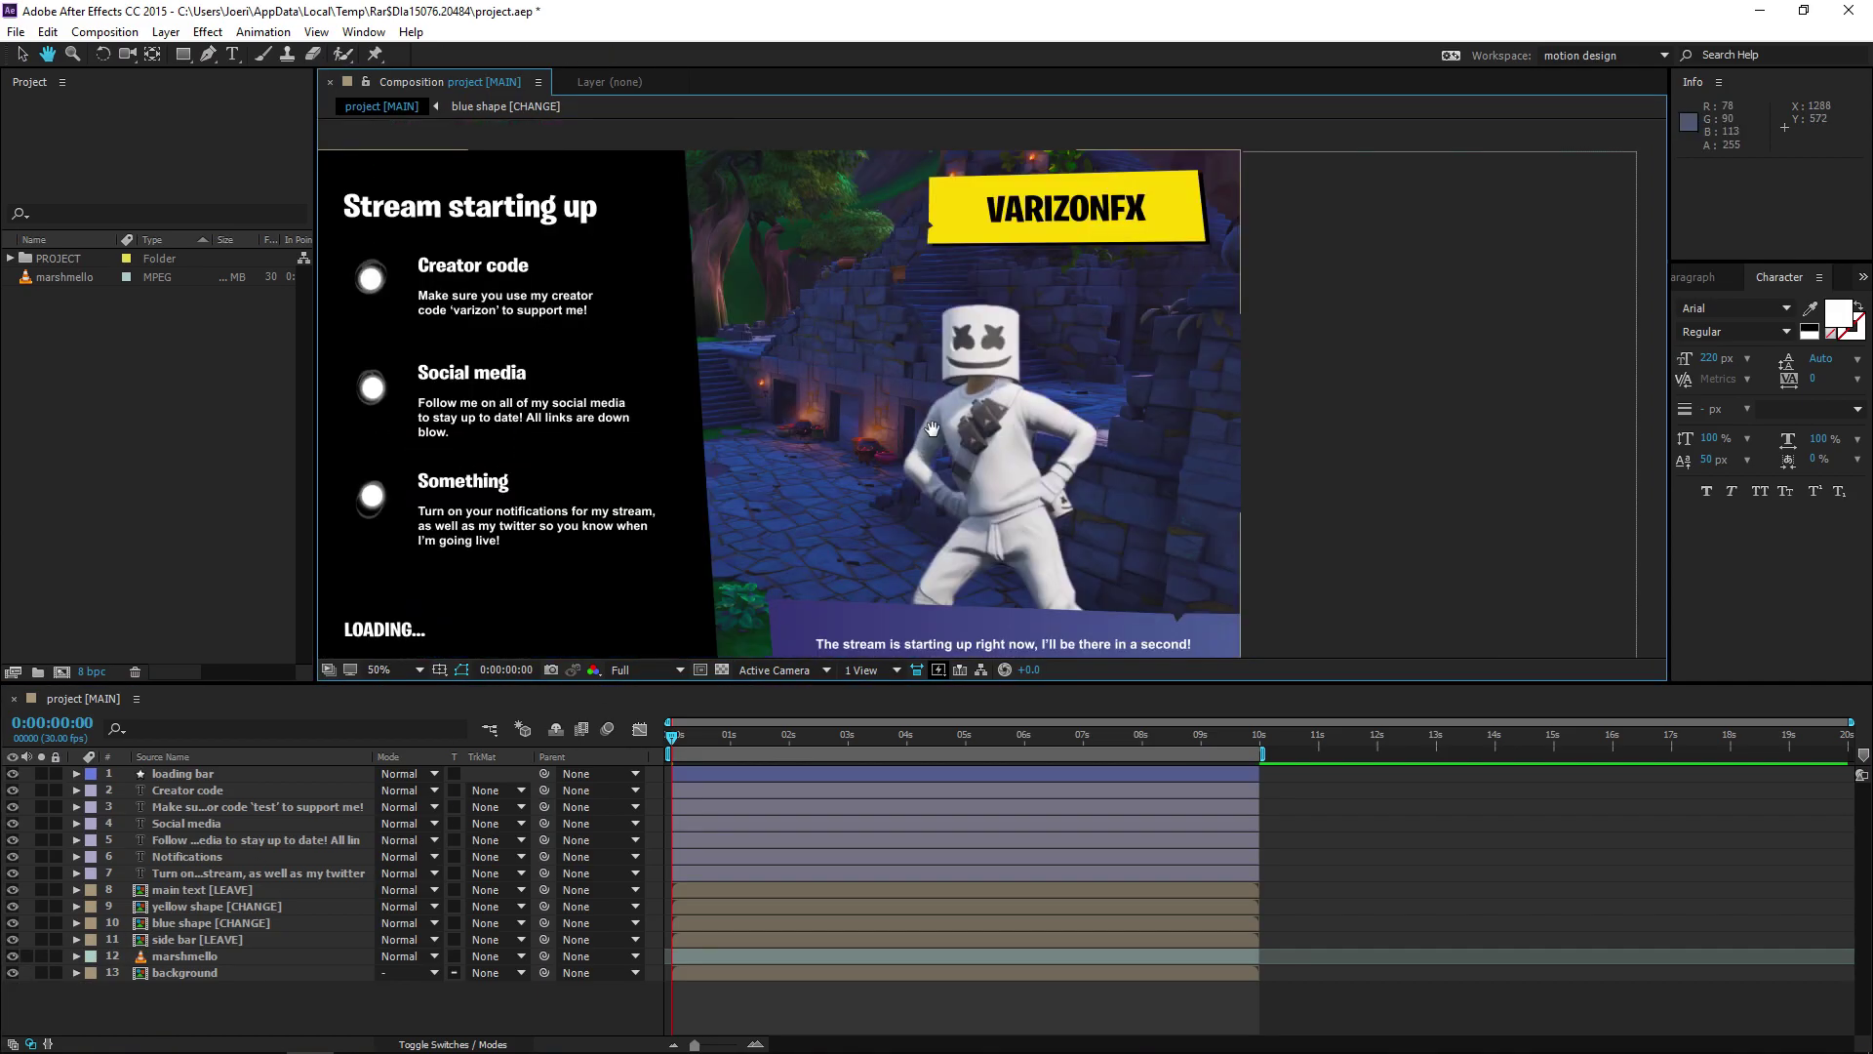
Step: Examine the marshmello character over the background and select its layer
scroll(952, 417, "up", 2)
scroll(952, 417, "down", 1)
scroll(952, 417, "up", 1)
scroll(952, 416, "down", 1)
scroll(952, 415, "down", 2)
left_click(184, 960)
scroll(769, 443, "down", 2)
scroll(770, 443, "up", 2)
scroll(850, 444, "down", 2)
scroll(850, 445, "up", 1)
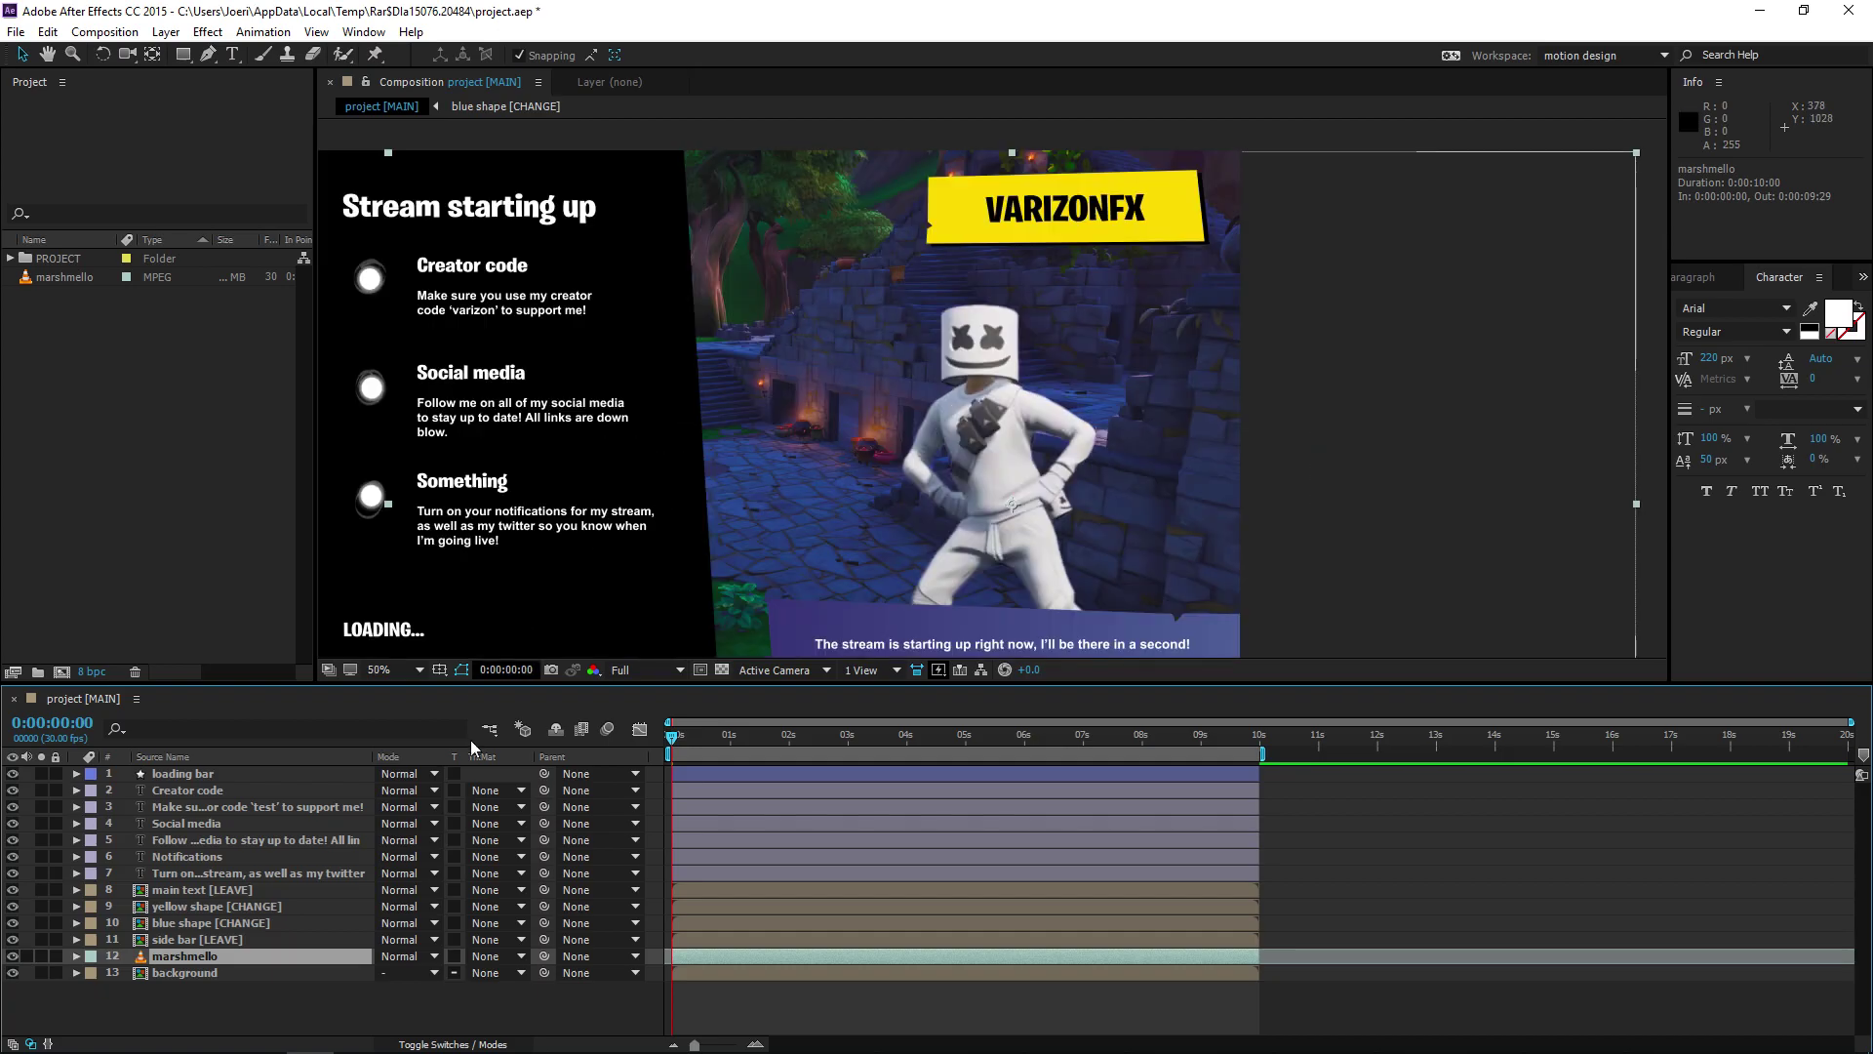
Step: Add the marshmello green-screen clip as the topmost layer and set the time to 0:00:03:14
left_click(62, 277)
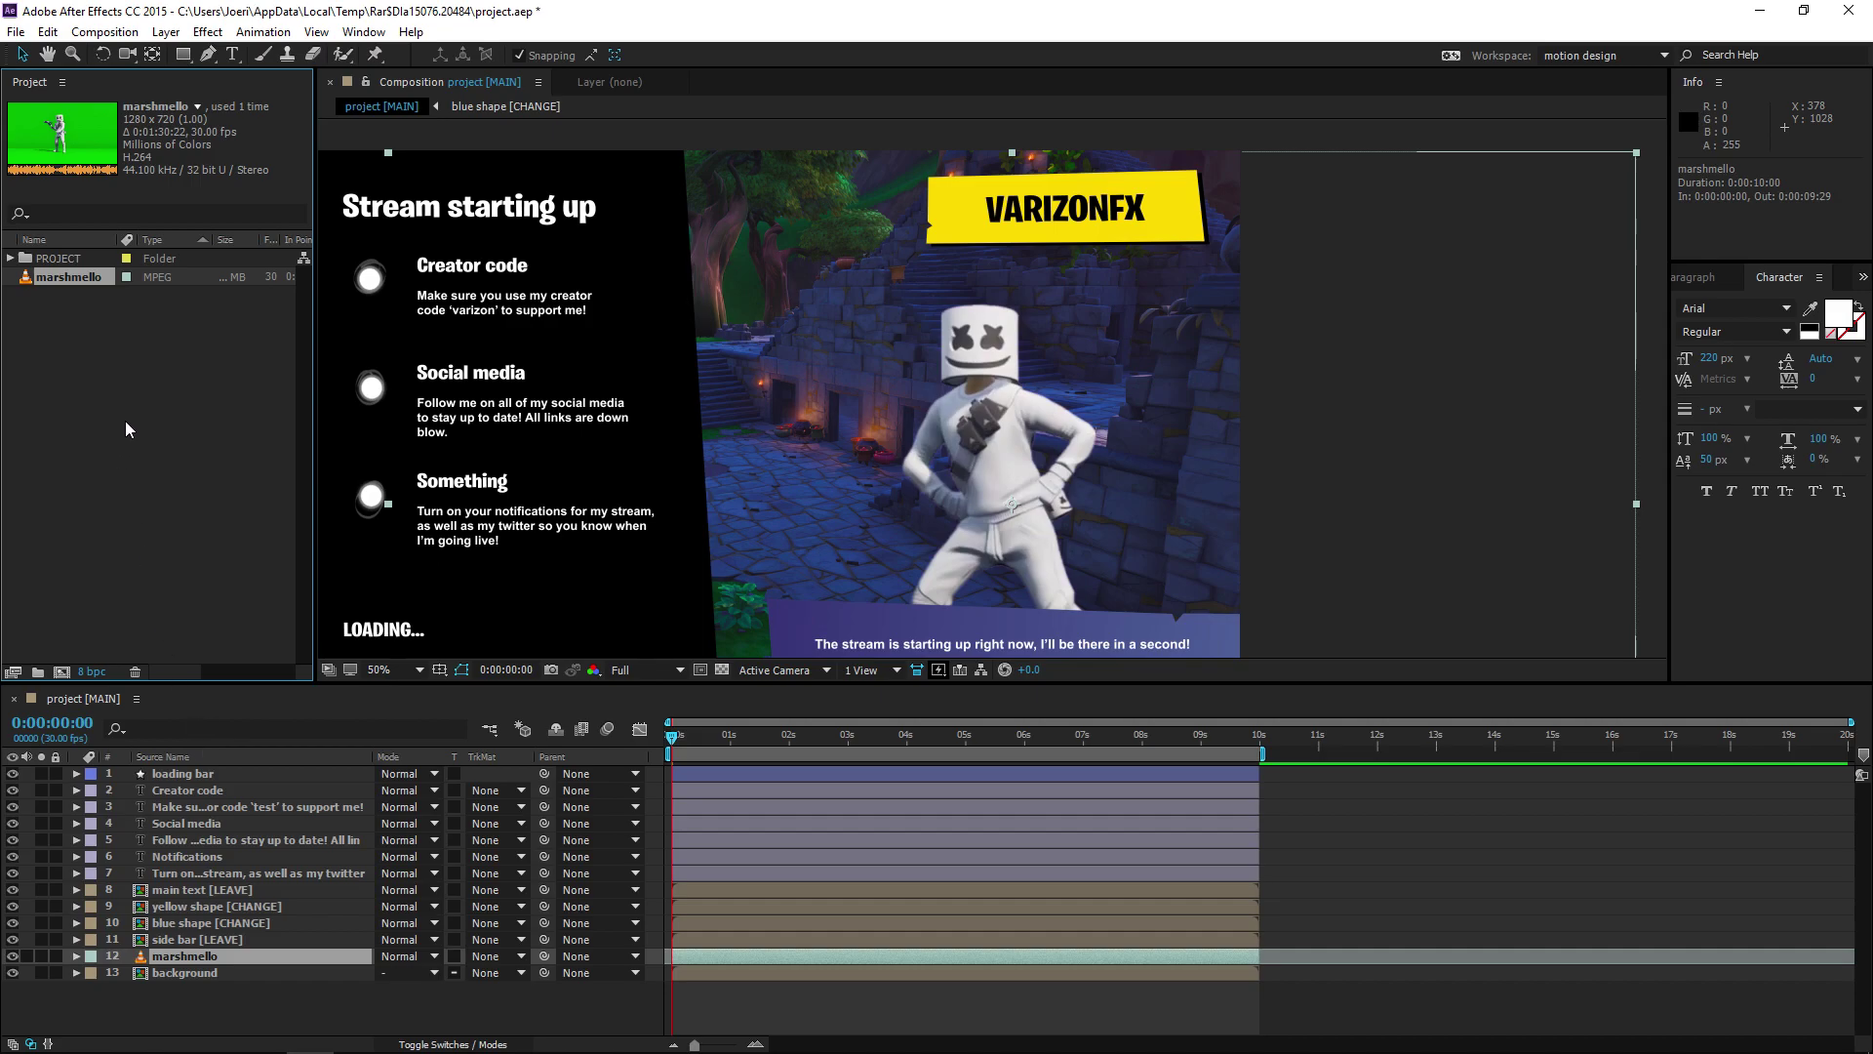
left_click_drag(45, 277, 219, 773)
scroll(730, 386, "up", 2)
scroll(732, 390, "down", 2)
key("space")
left_click_drag(754, 416, 840, 451)
scroll(943, 392, "up", 1)
key("v")
left_click_drag(672, 737, 876, 734)
scroll(899, 533, "down", 2)
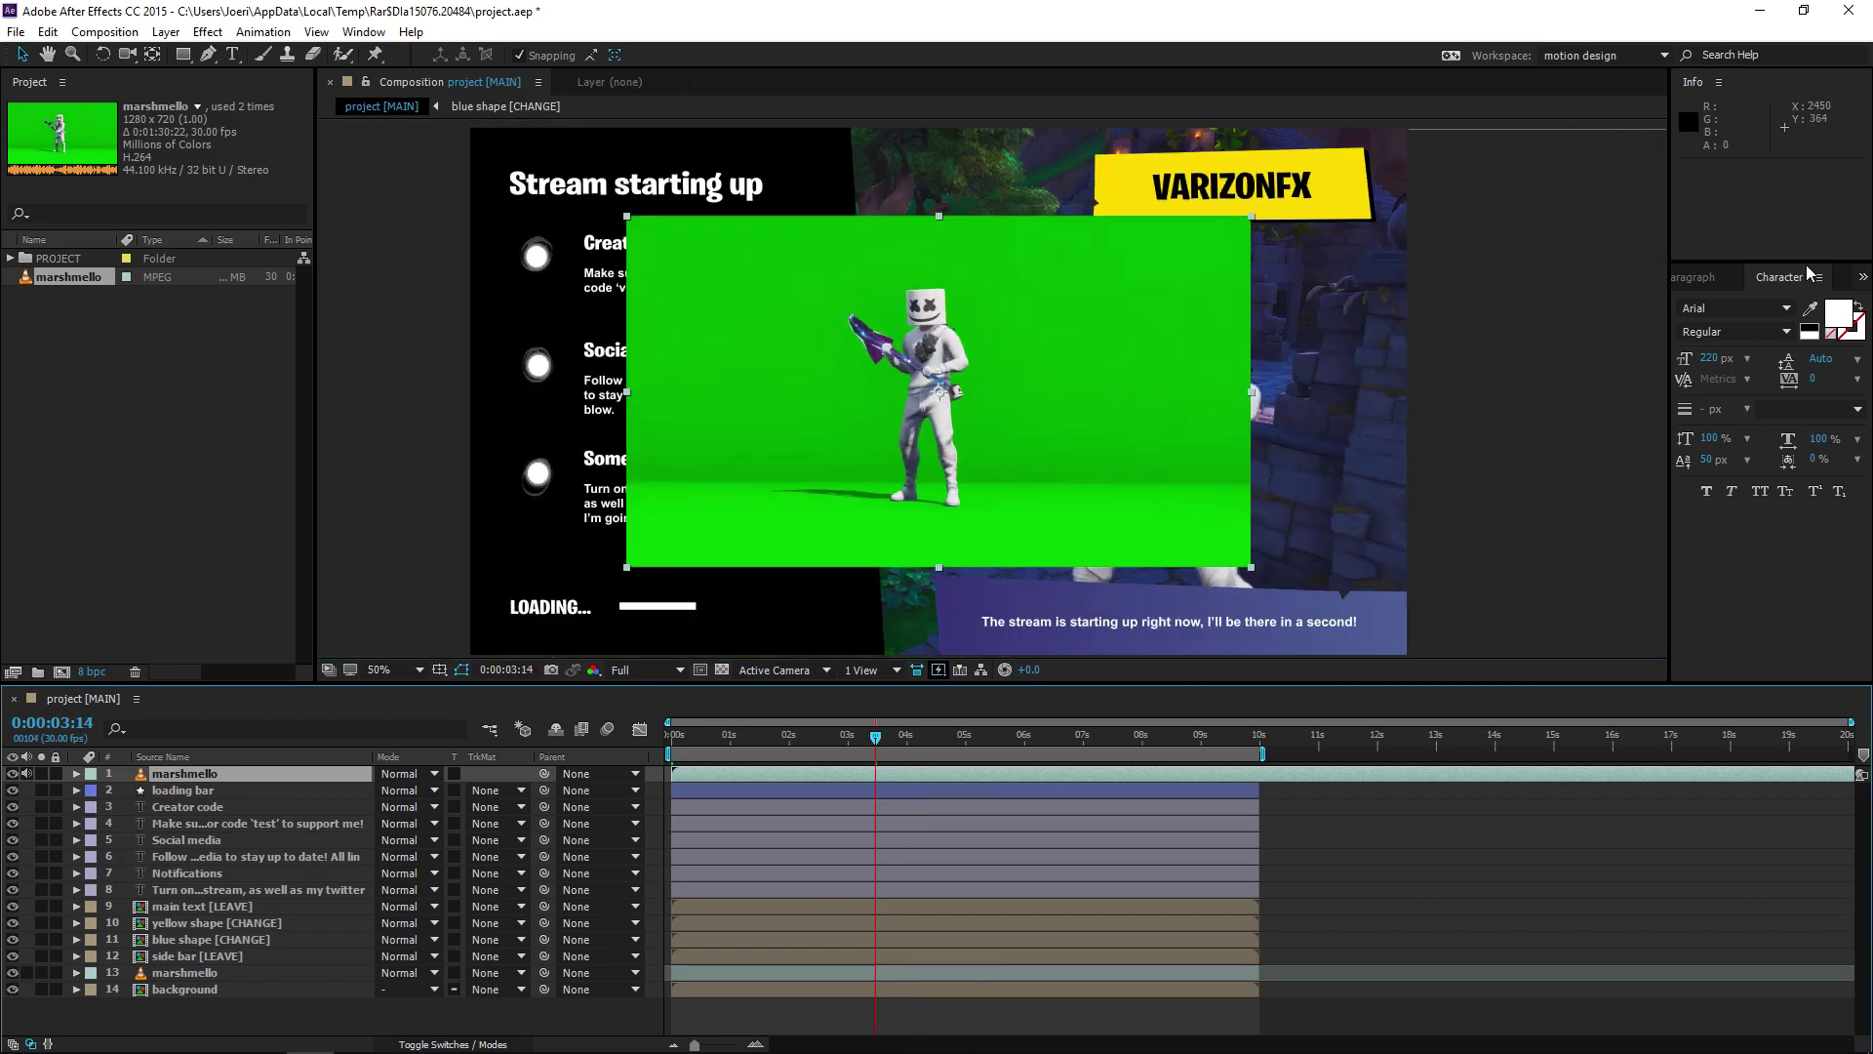
Step: Search the effects for "key" and apply Keylight (1.2) to the new marshmello clip
left_click(1862, 276)
left_click(1776, 322)
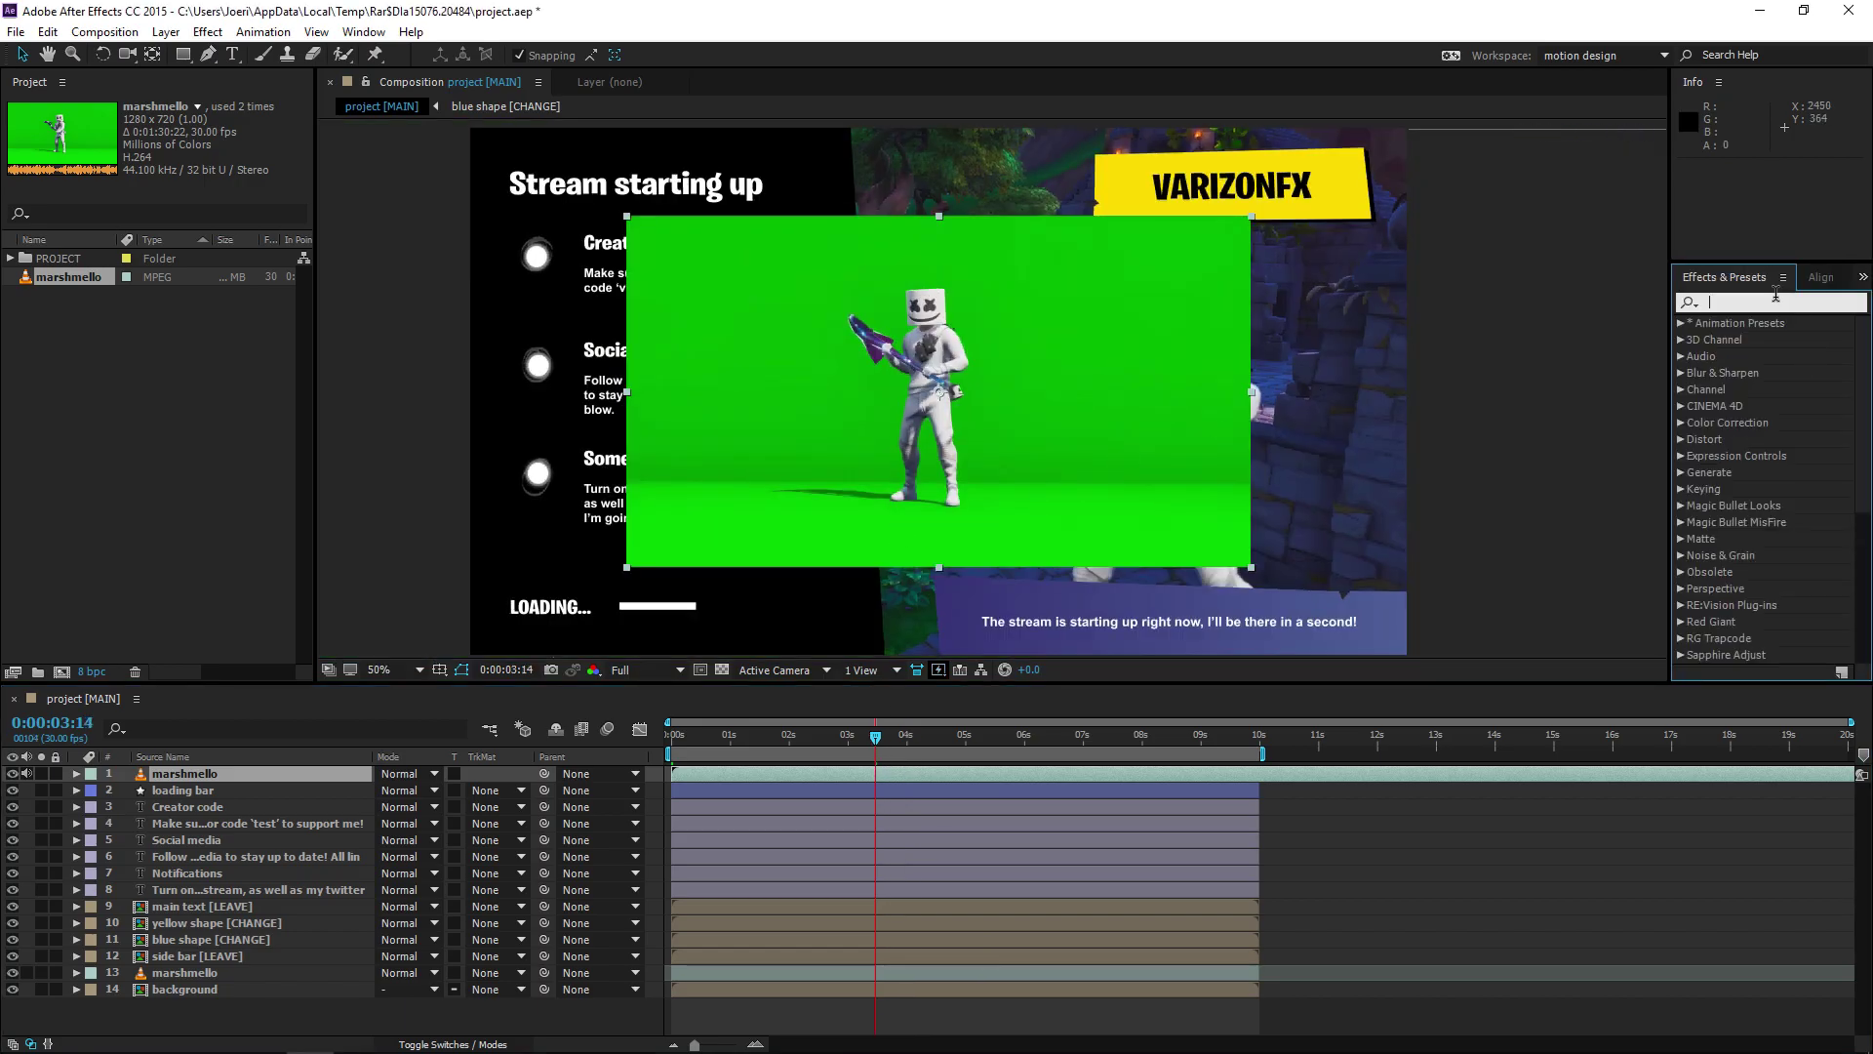
type("key")
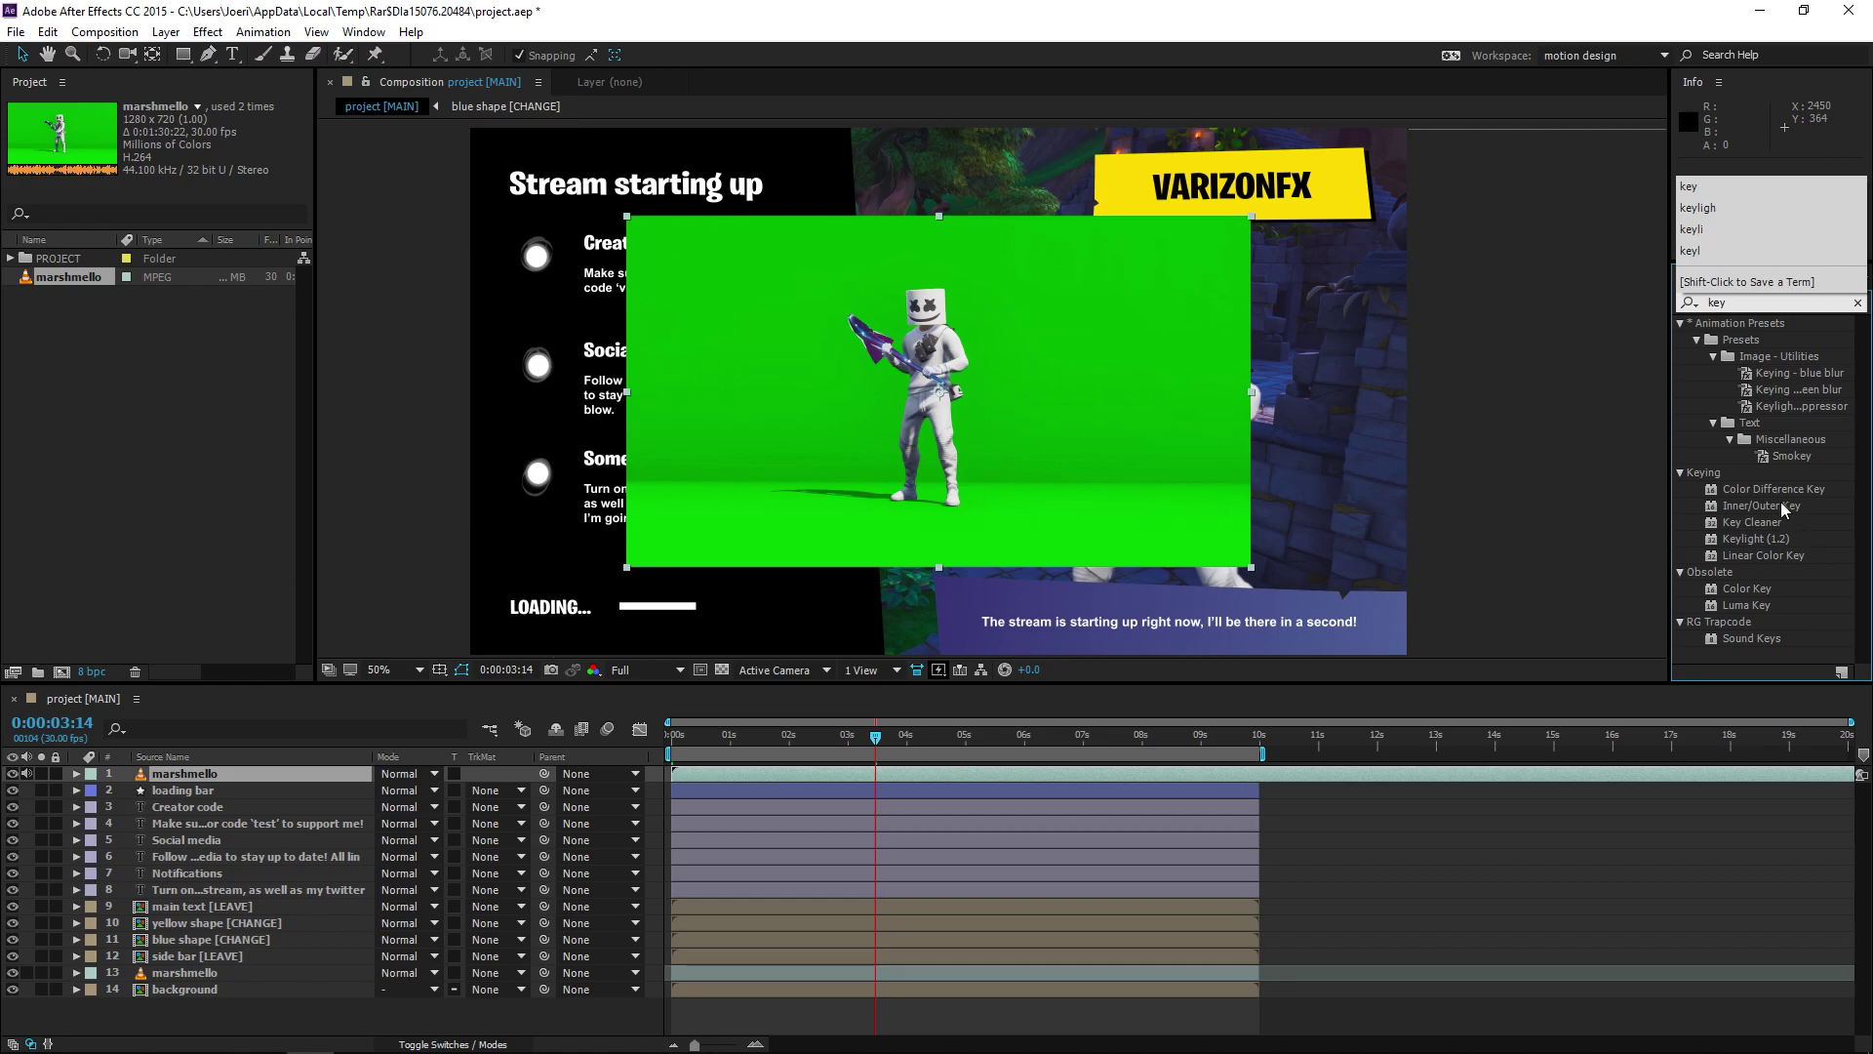
left_click_drag(1745, 534, 1084, 373)
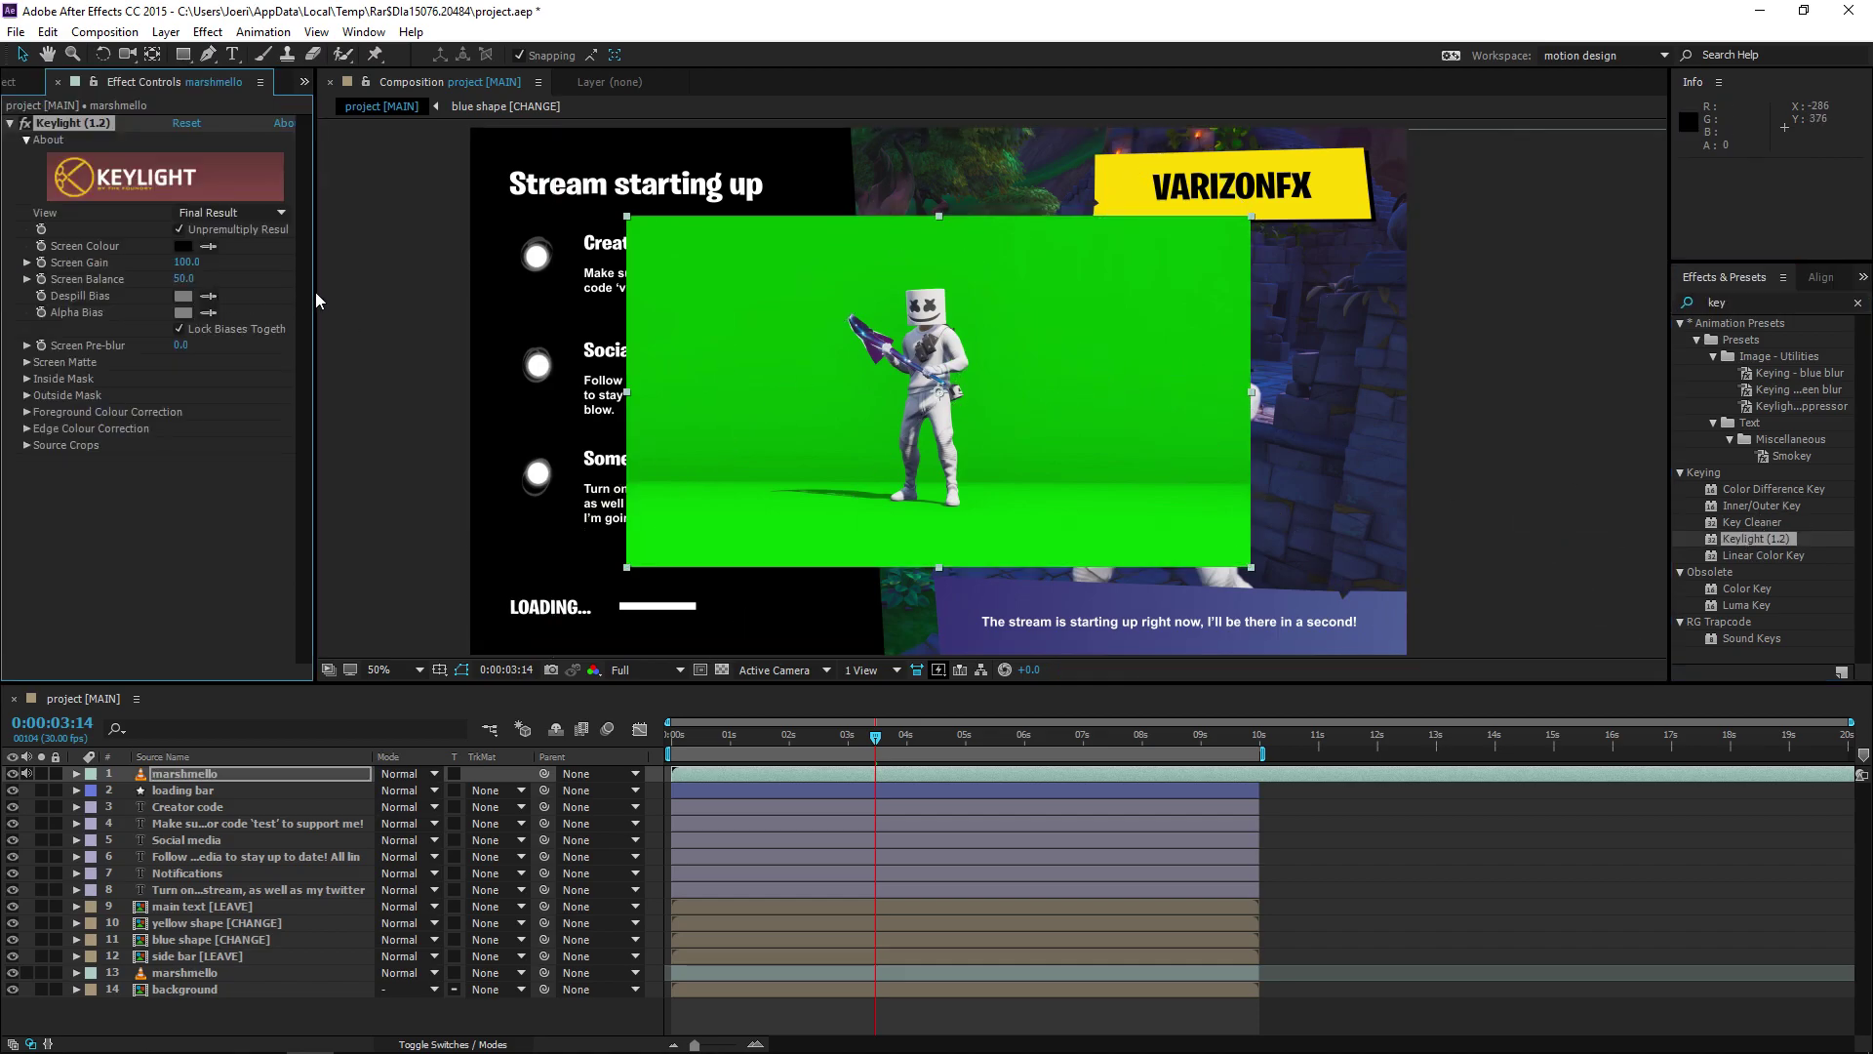
Step: Sample the clip's green background as the Keylight Screen Colour
key("period")
left_click(207, 246)
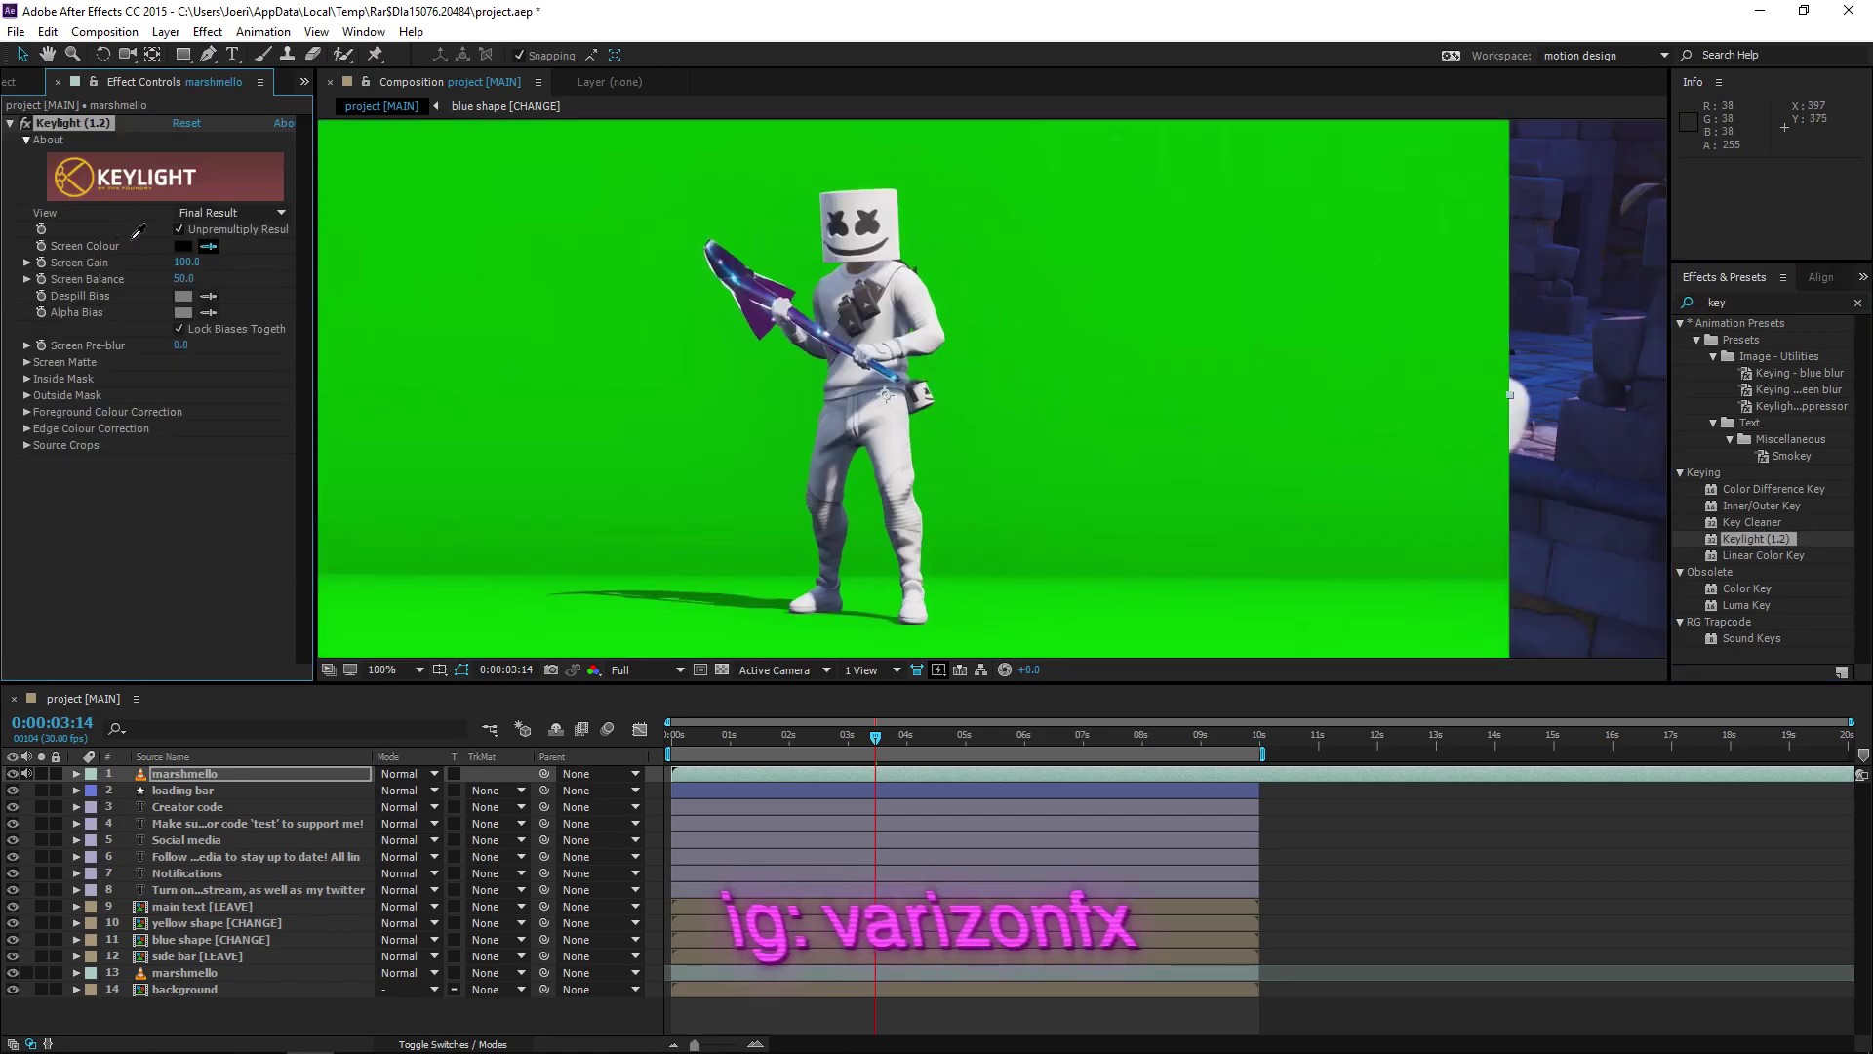
left_click(491, 271)
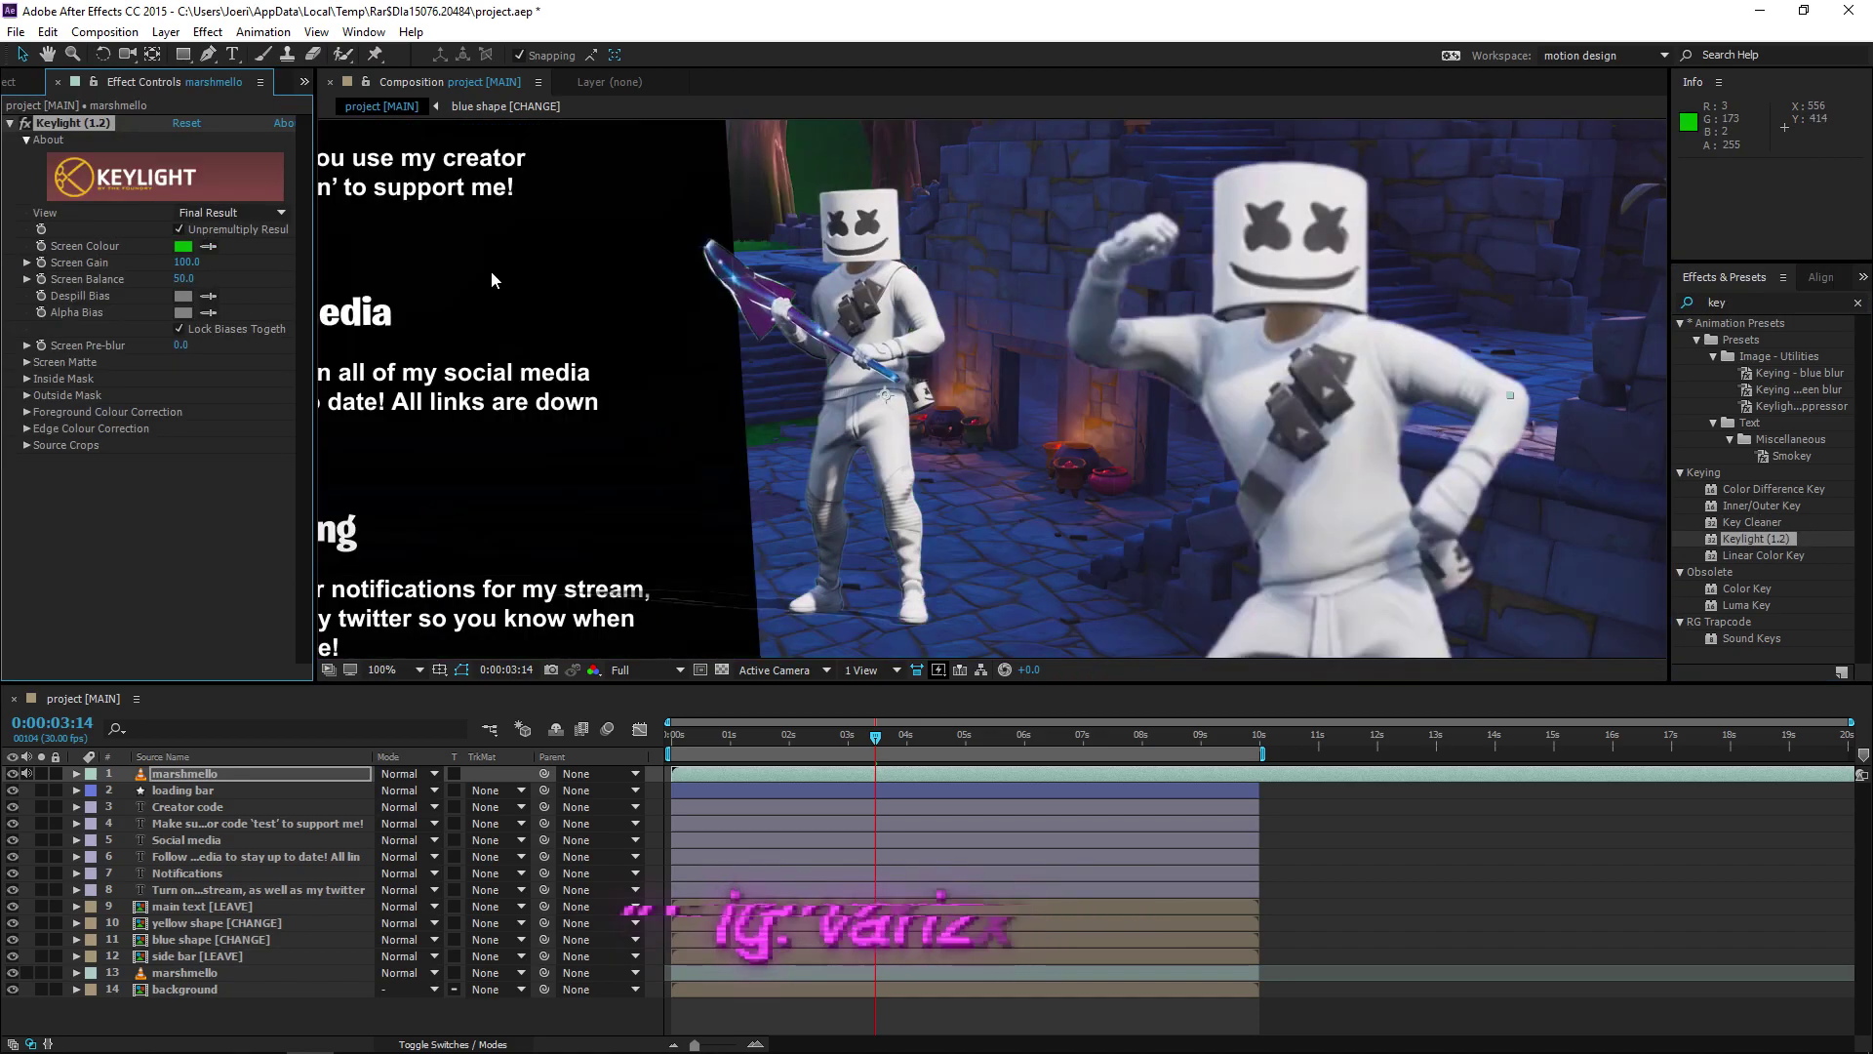
Step: Set the Keylight Screen Gain to 110
left_click_drag(195, 262, 156, 262)
key("ctrl+z")
left_click(191, 262)
type("110")
key("Return")
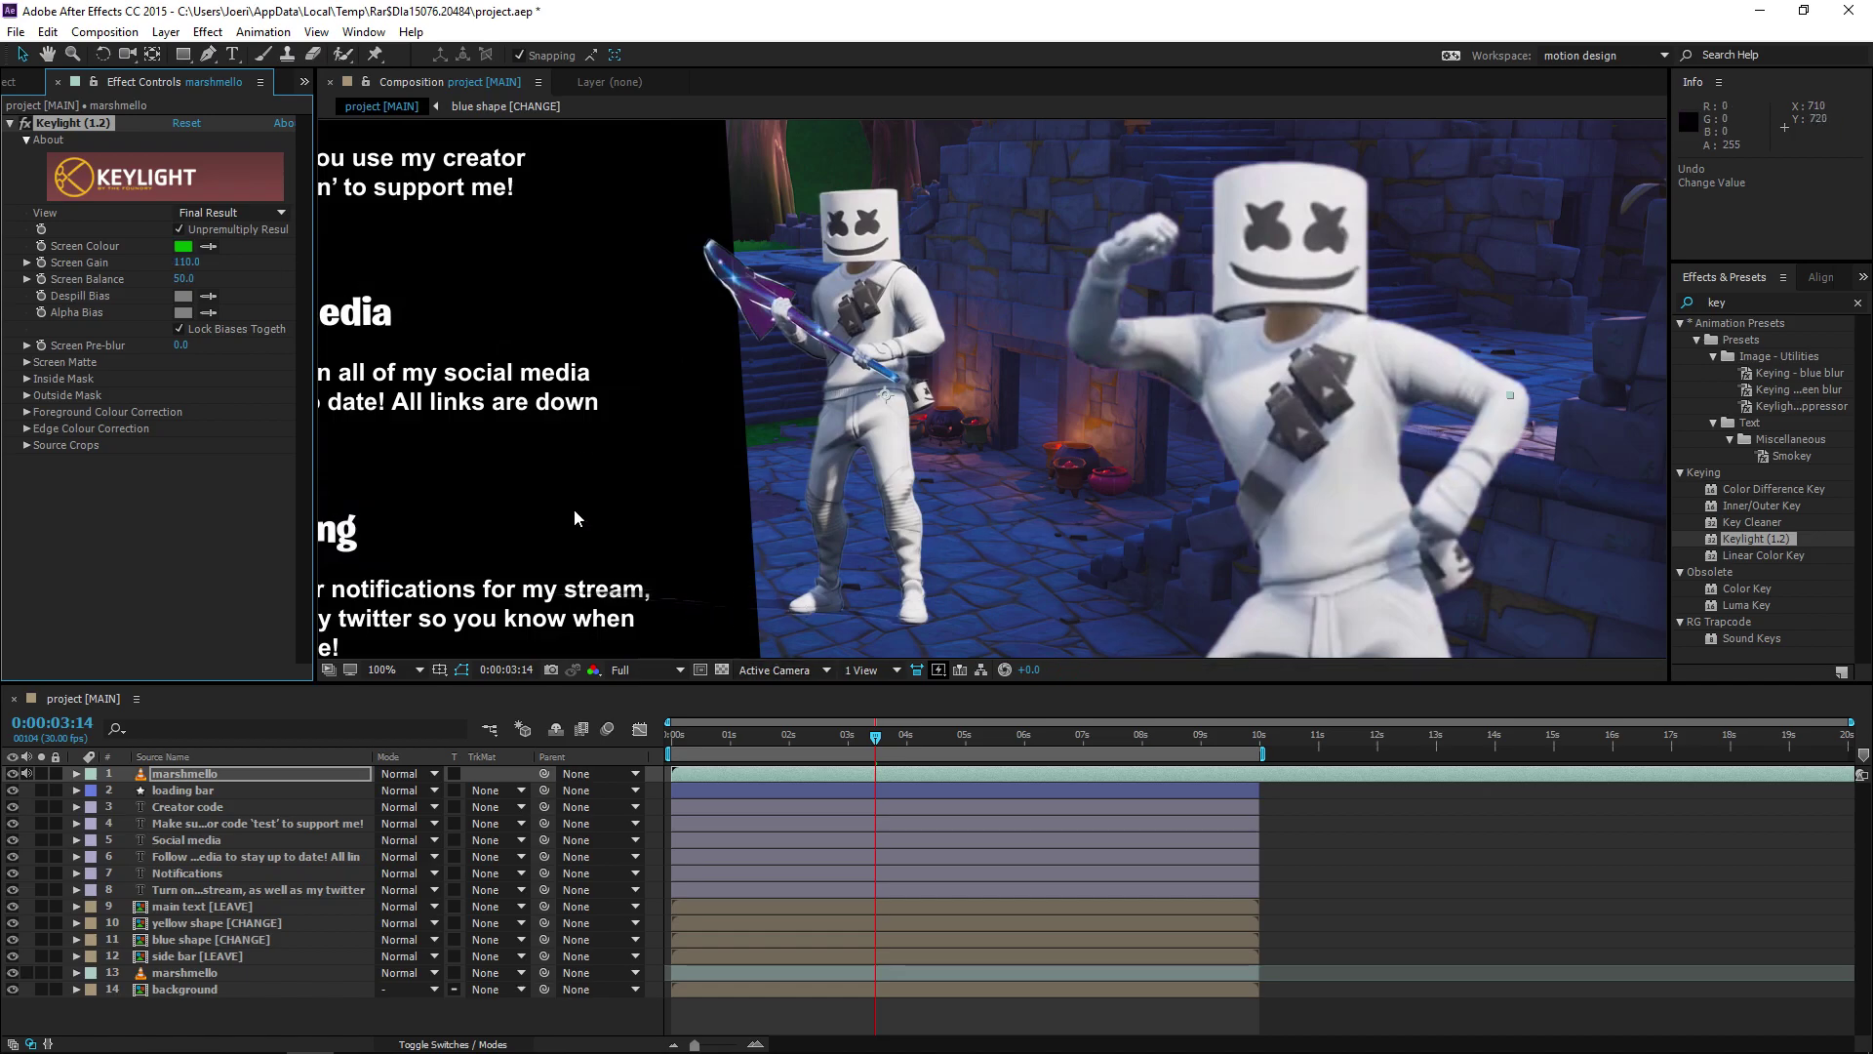
Step: Scale the keyed marshmello layer to 158% and place it directly below the side bar layer
scroll(599, 350, "down", 4)
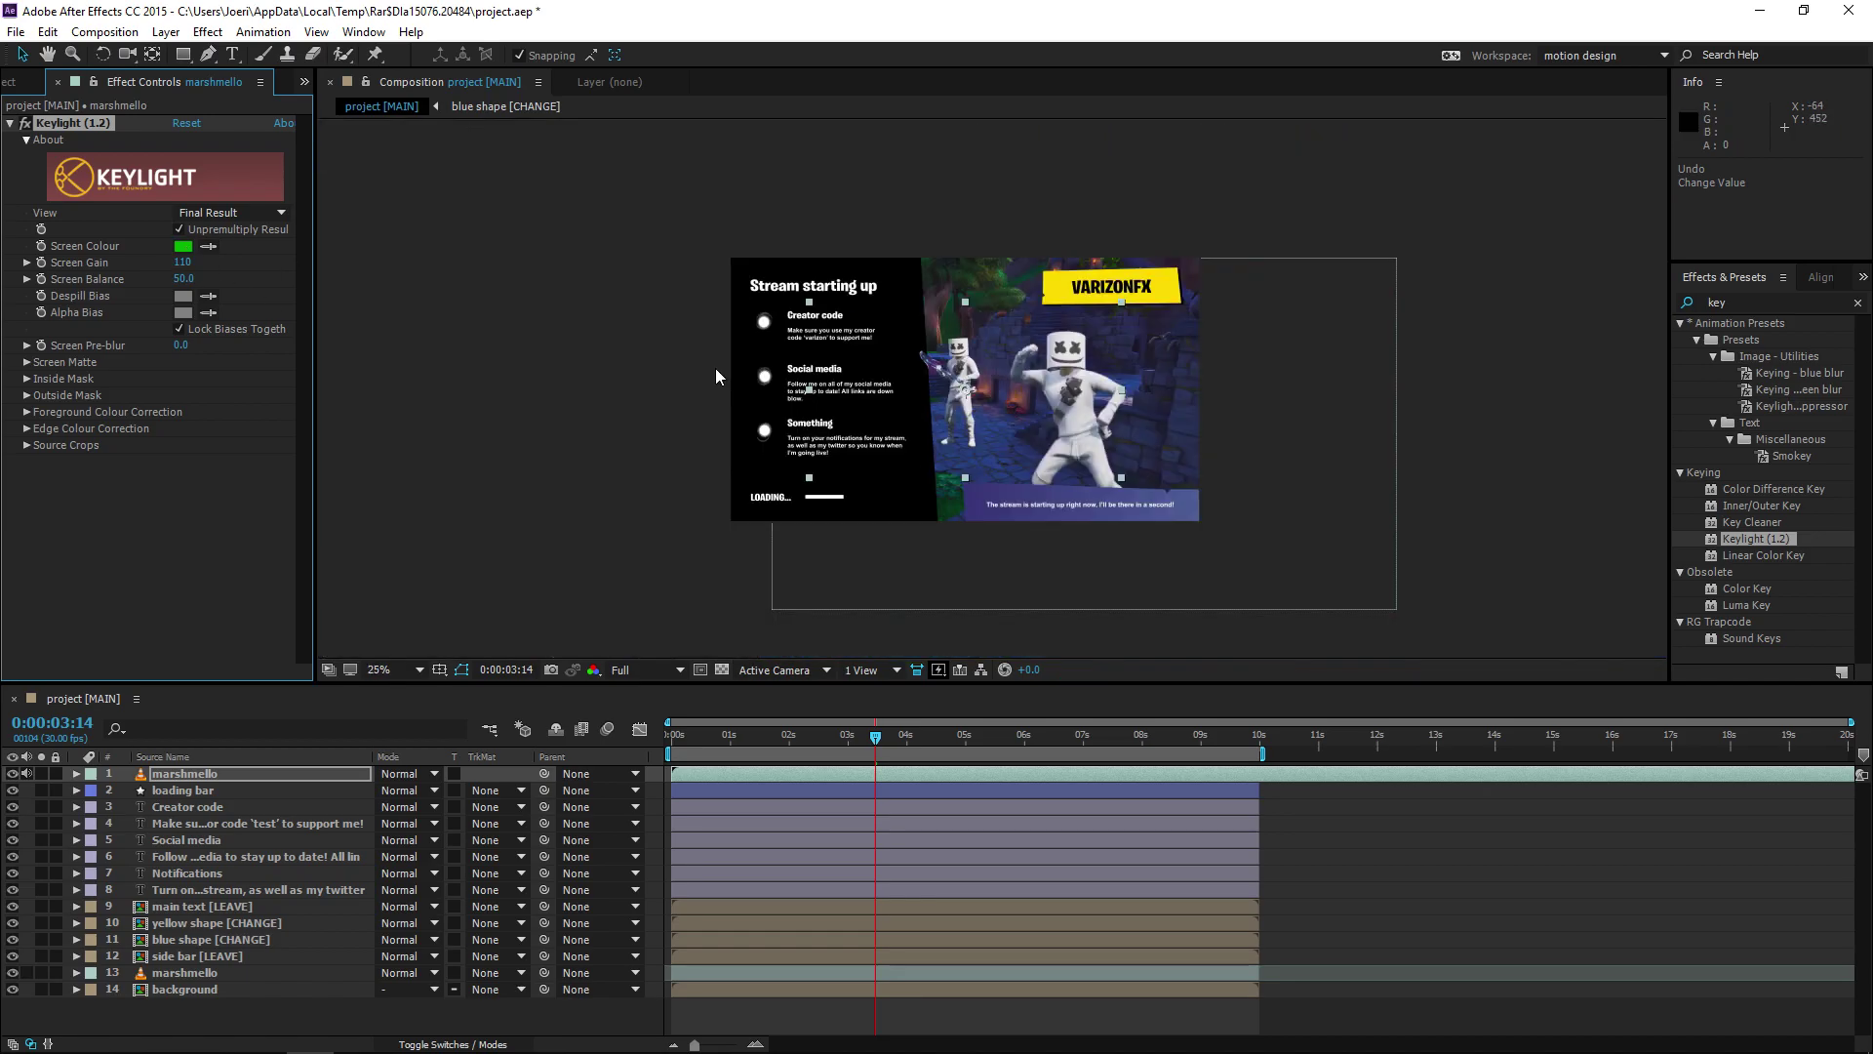
scroll(945, 400, "up", 2)
left_click(203, 778)
key("s")
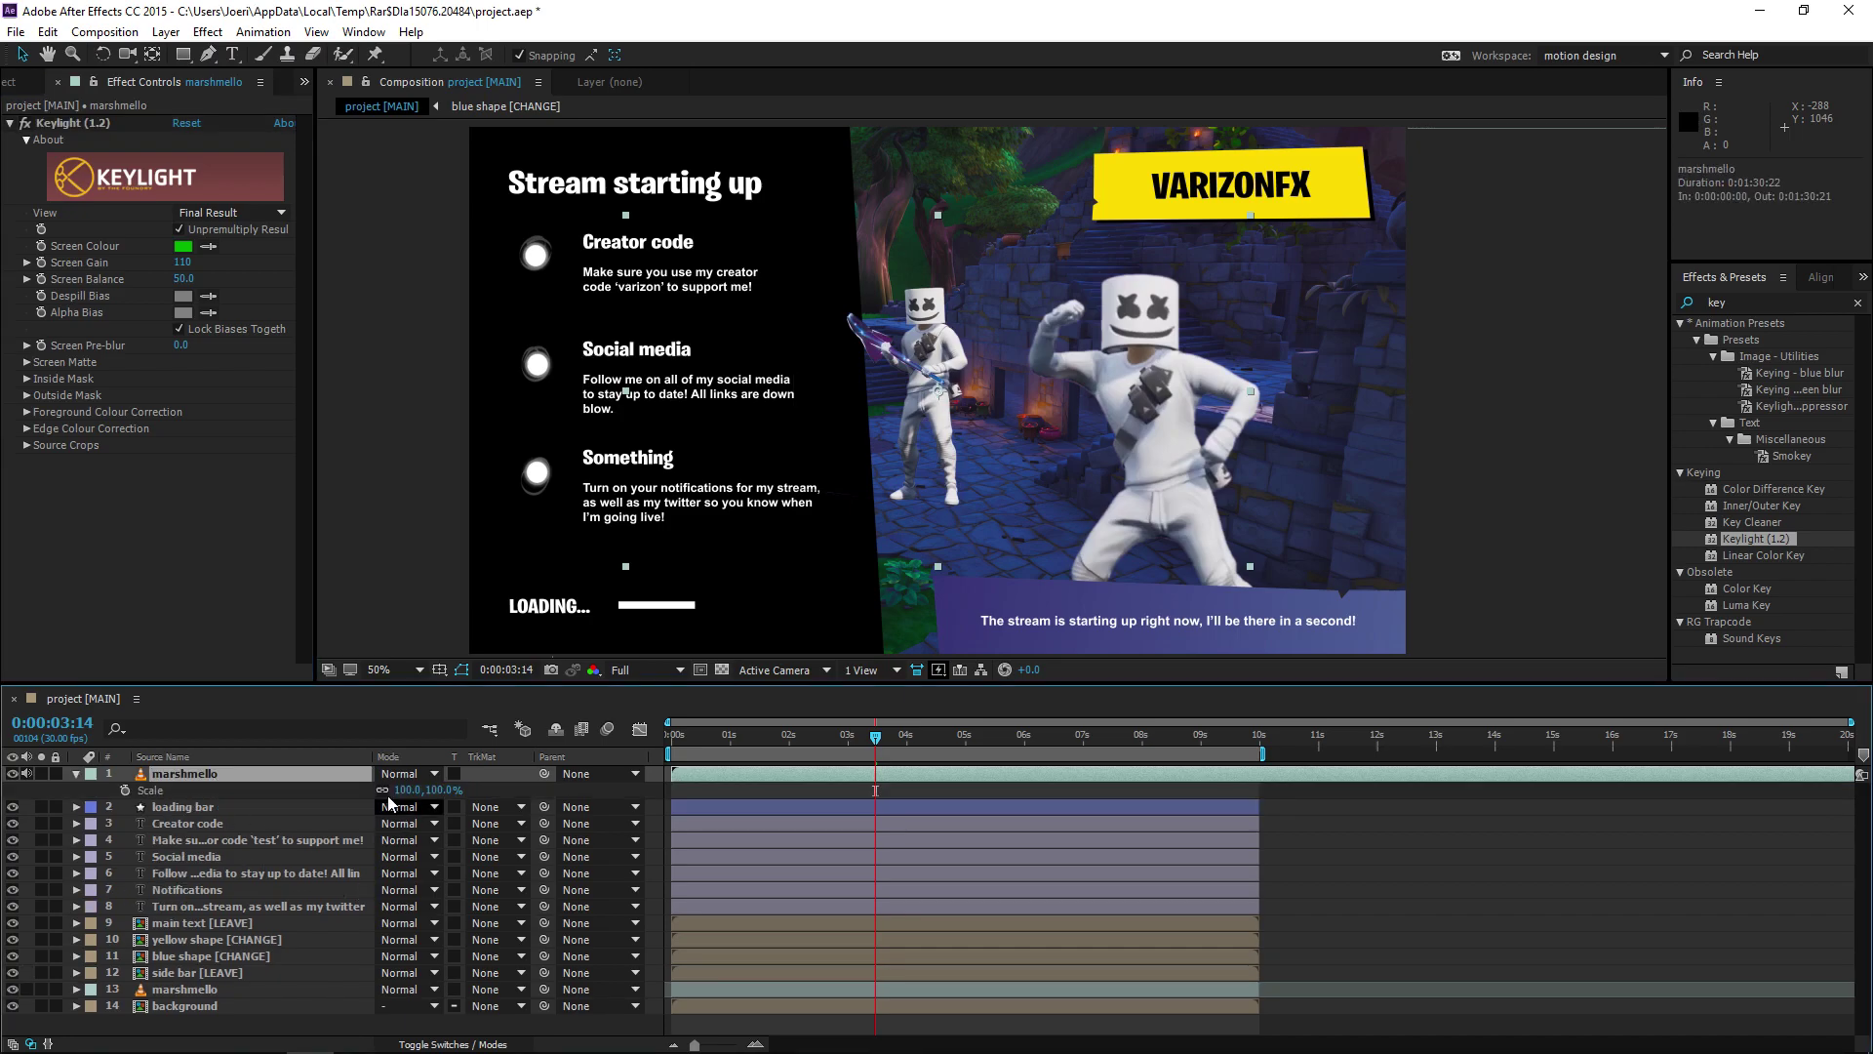
left_click_drag(427, 798, 919, 500)
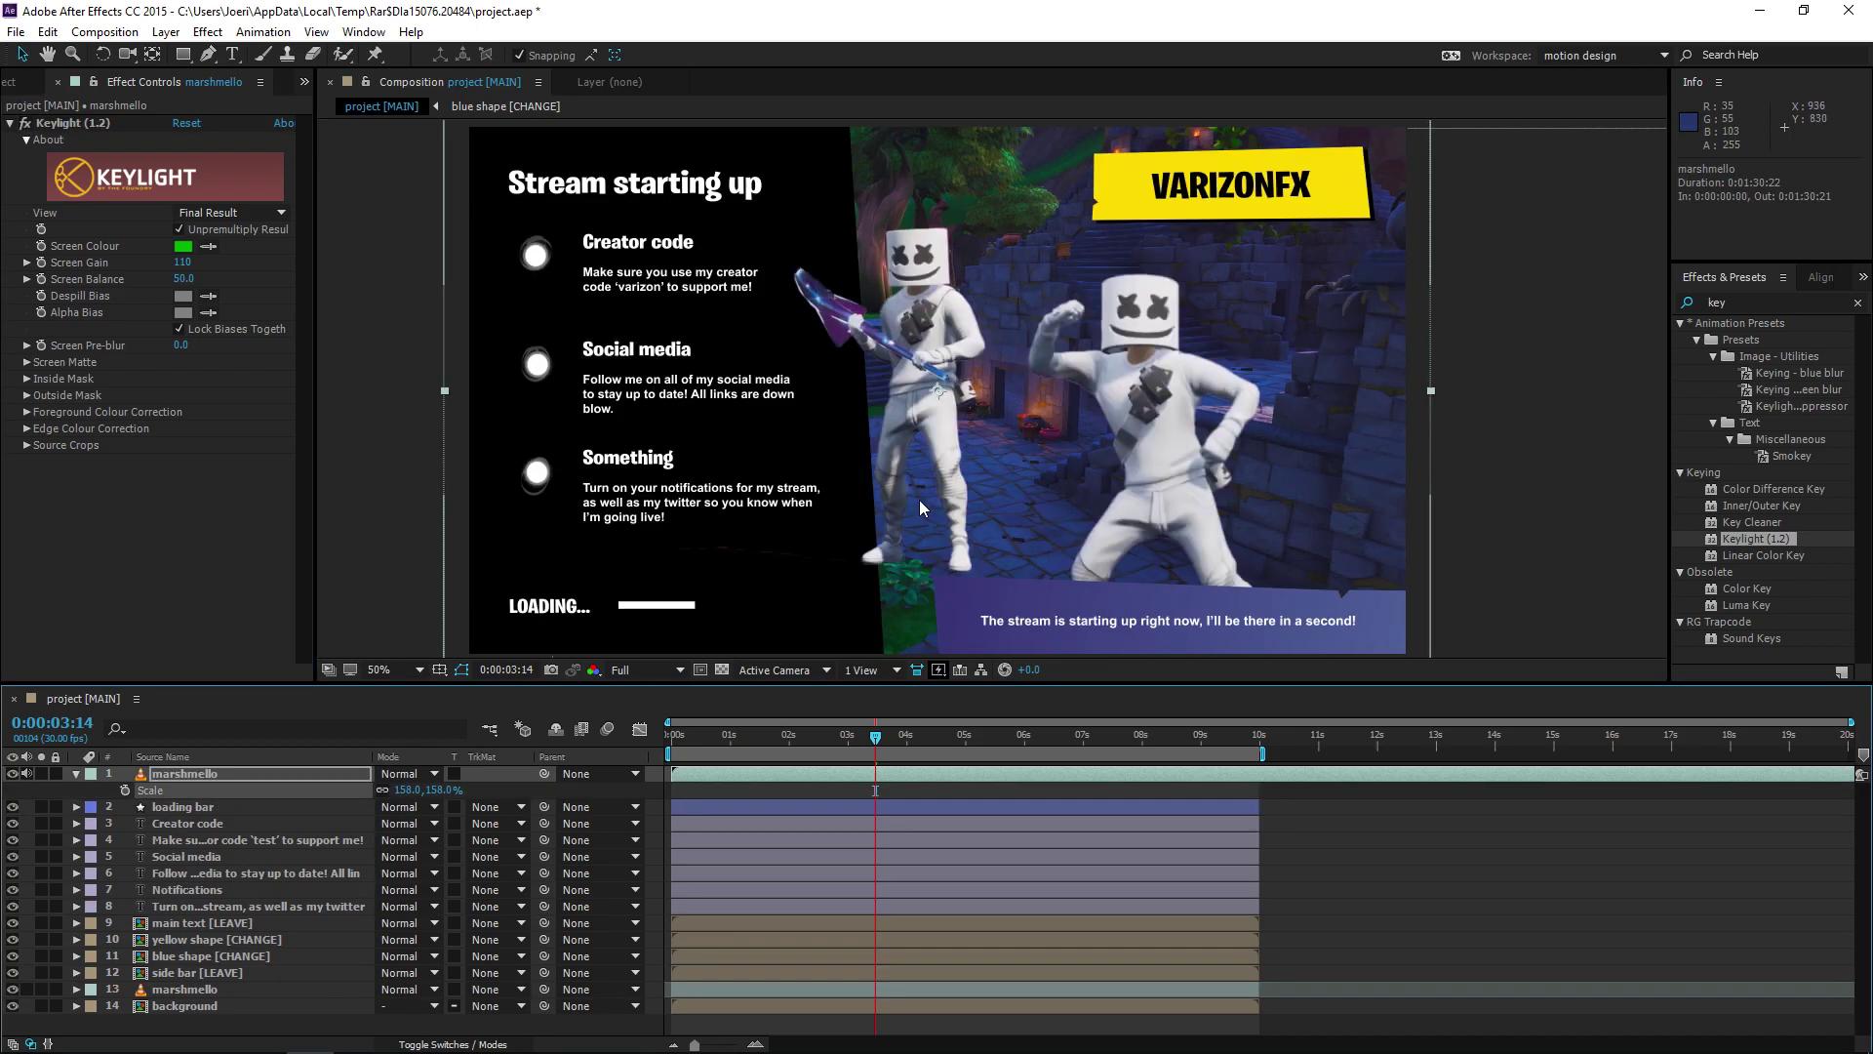
left_click_drag(185, 771, 193, 980)
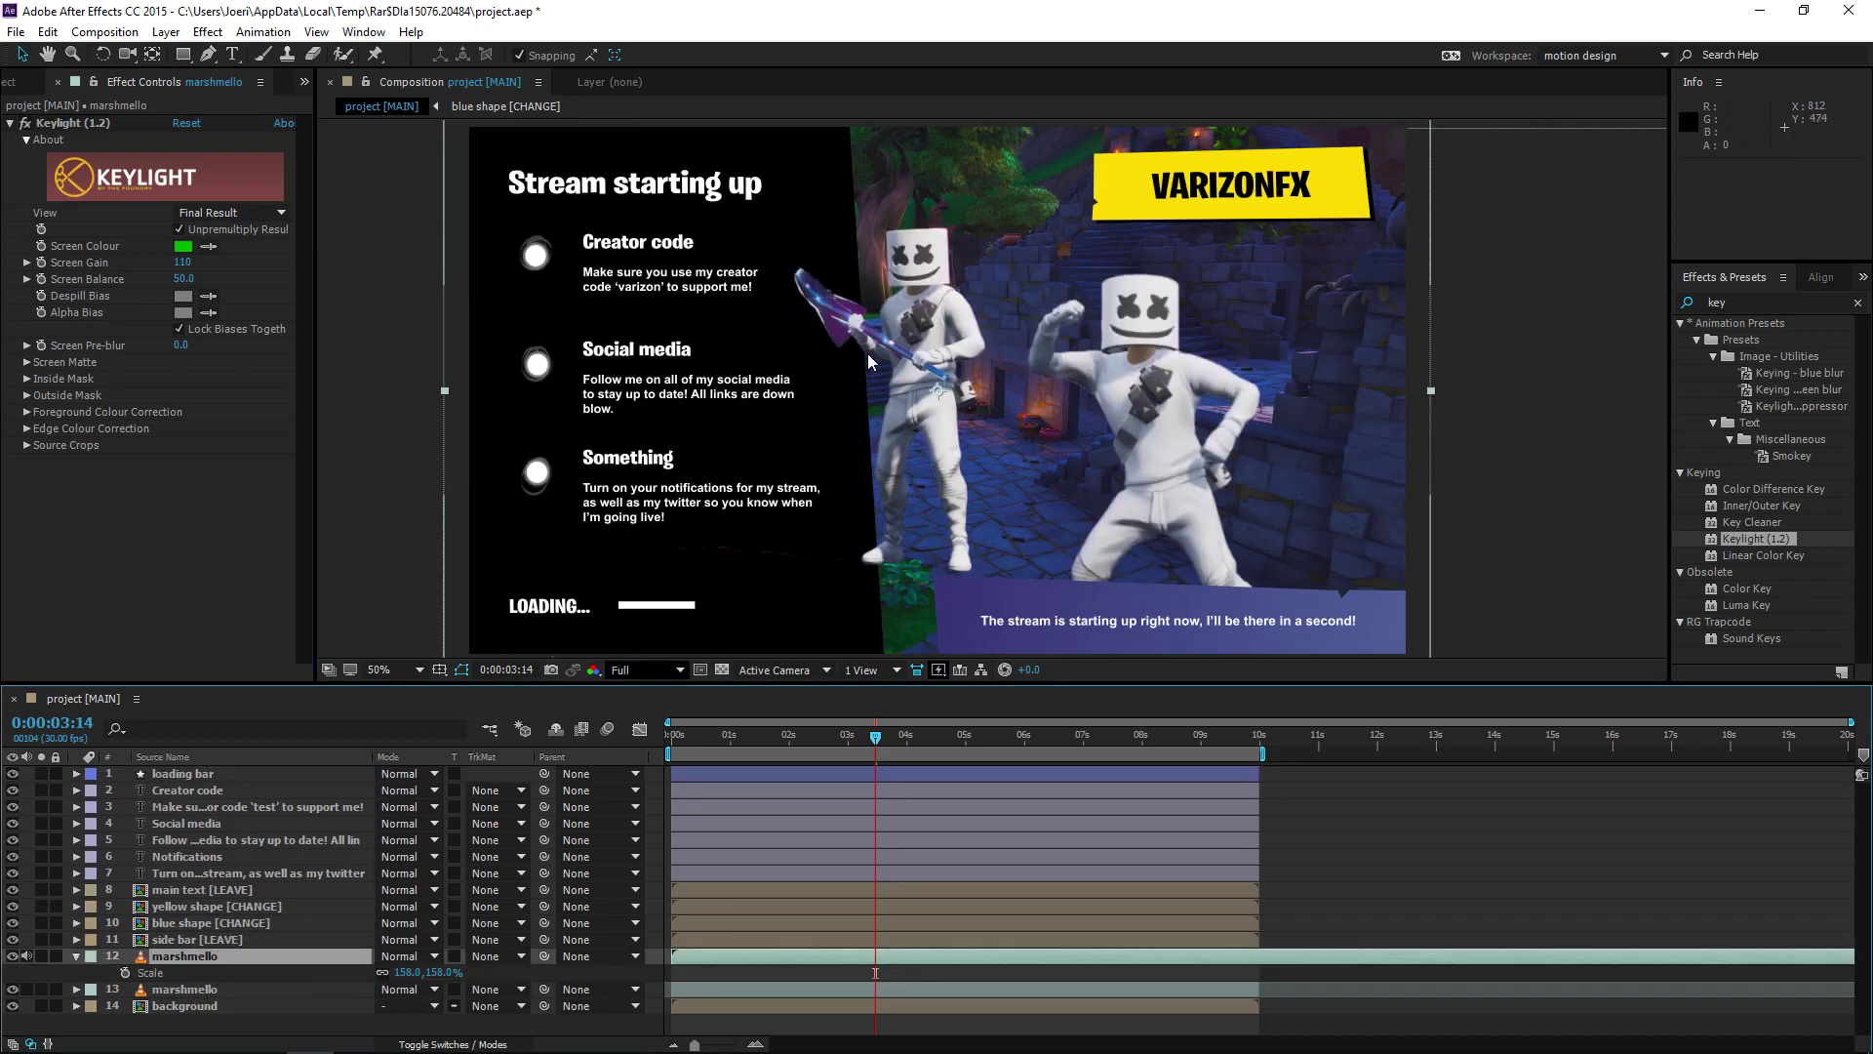
Step: Delete the keyed marshmello copy and preview the start of the animation, returning the time to 0:00:00:00
key("Delete")
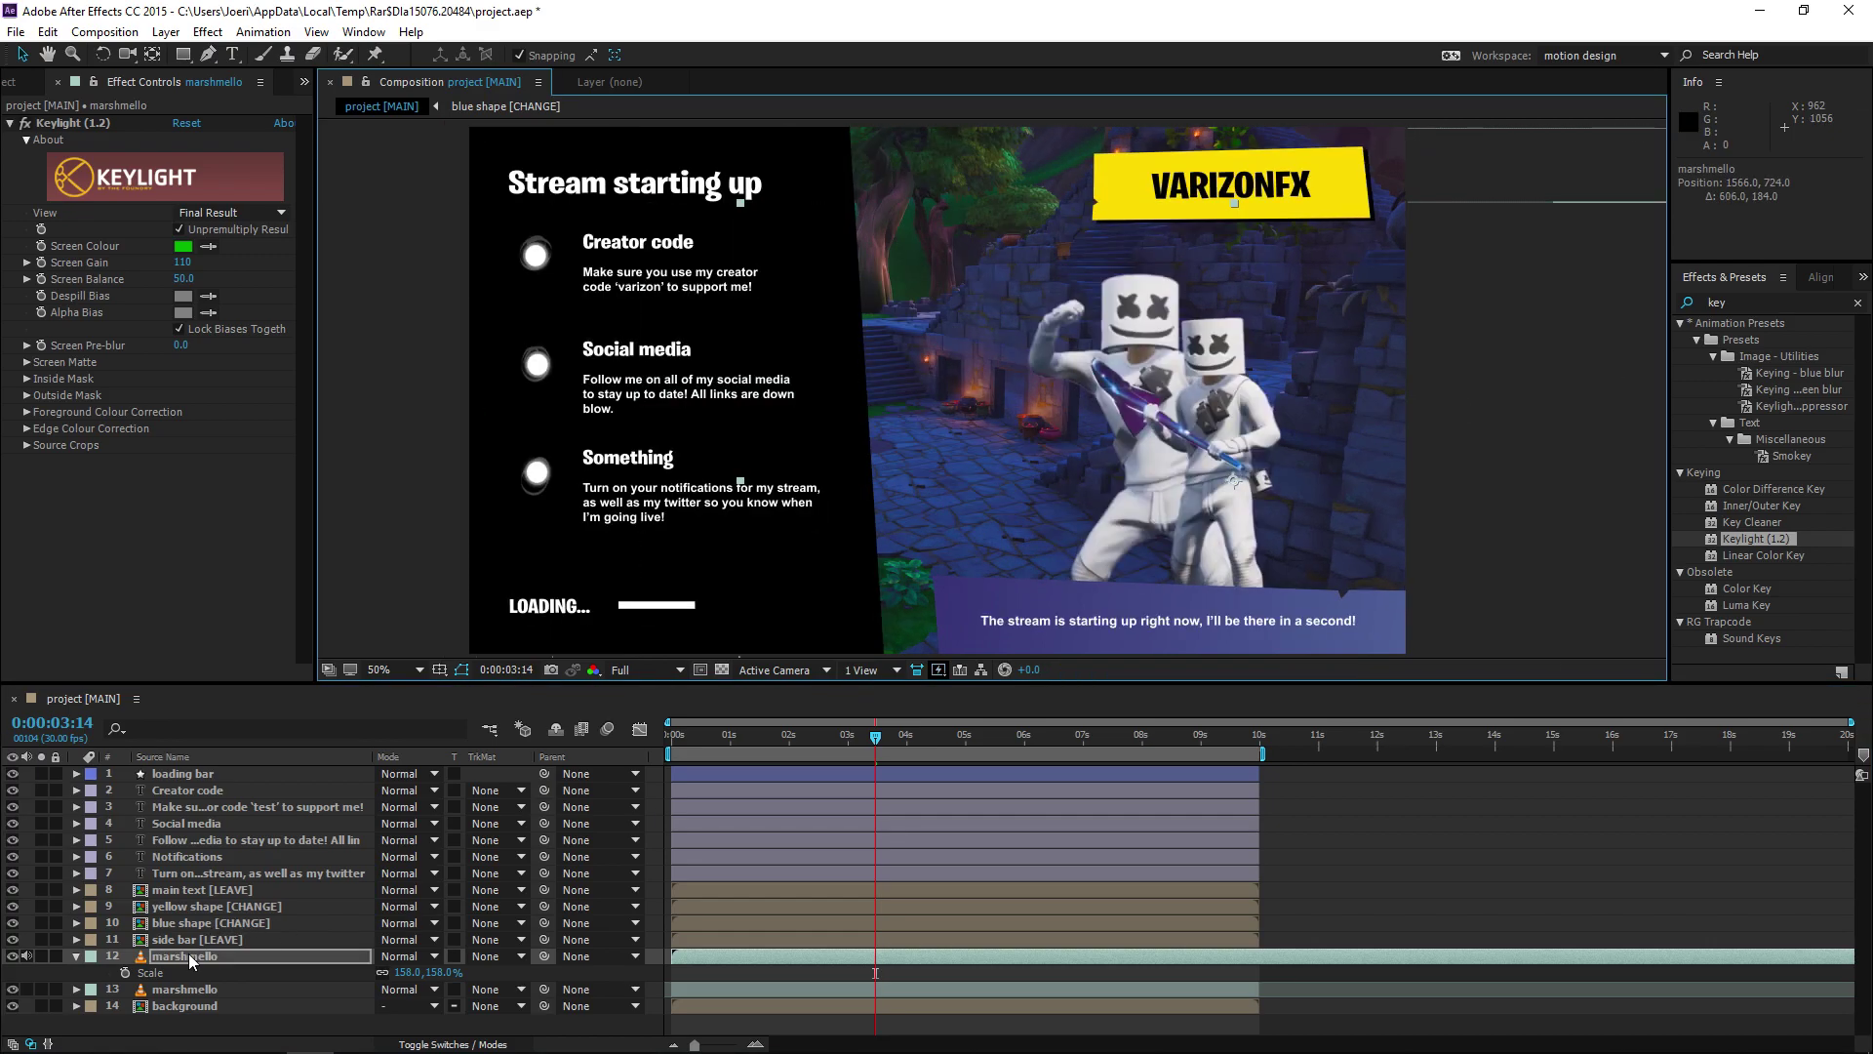
key("space")
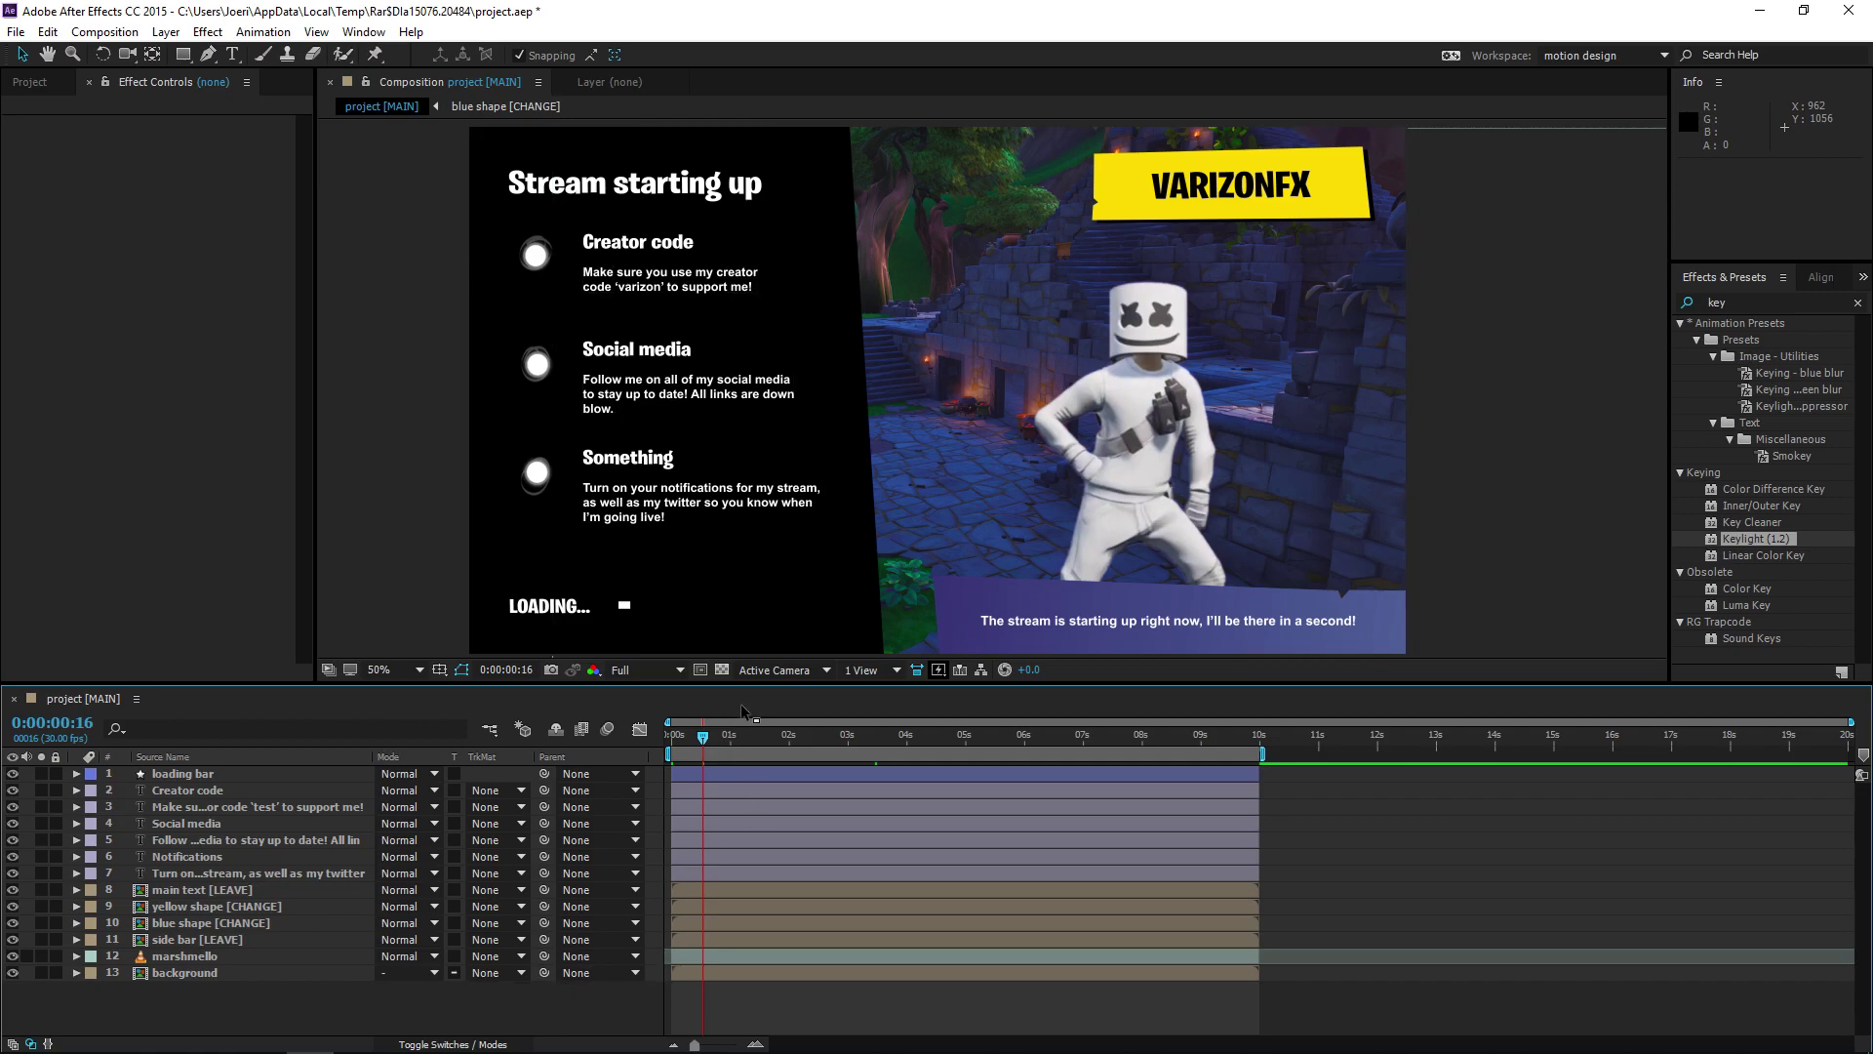
left_click_drag(747, 729, 692, 714)
key("Home")
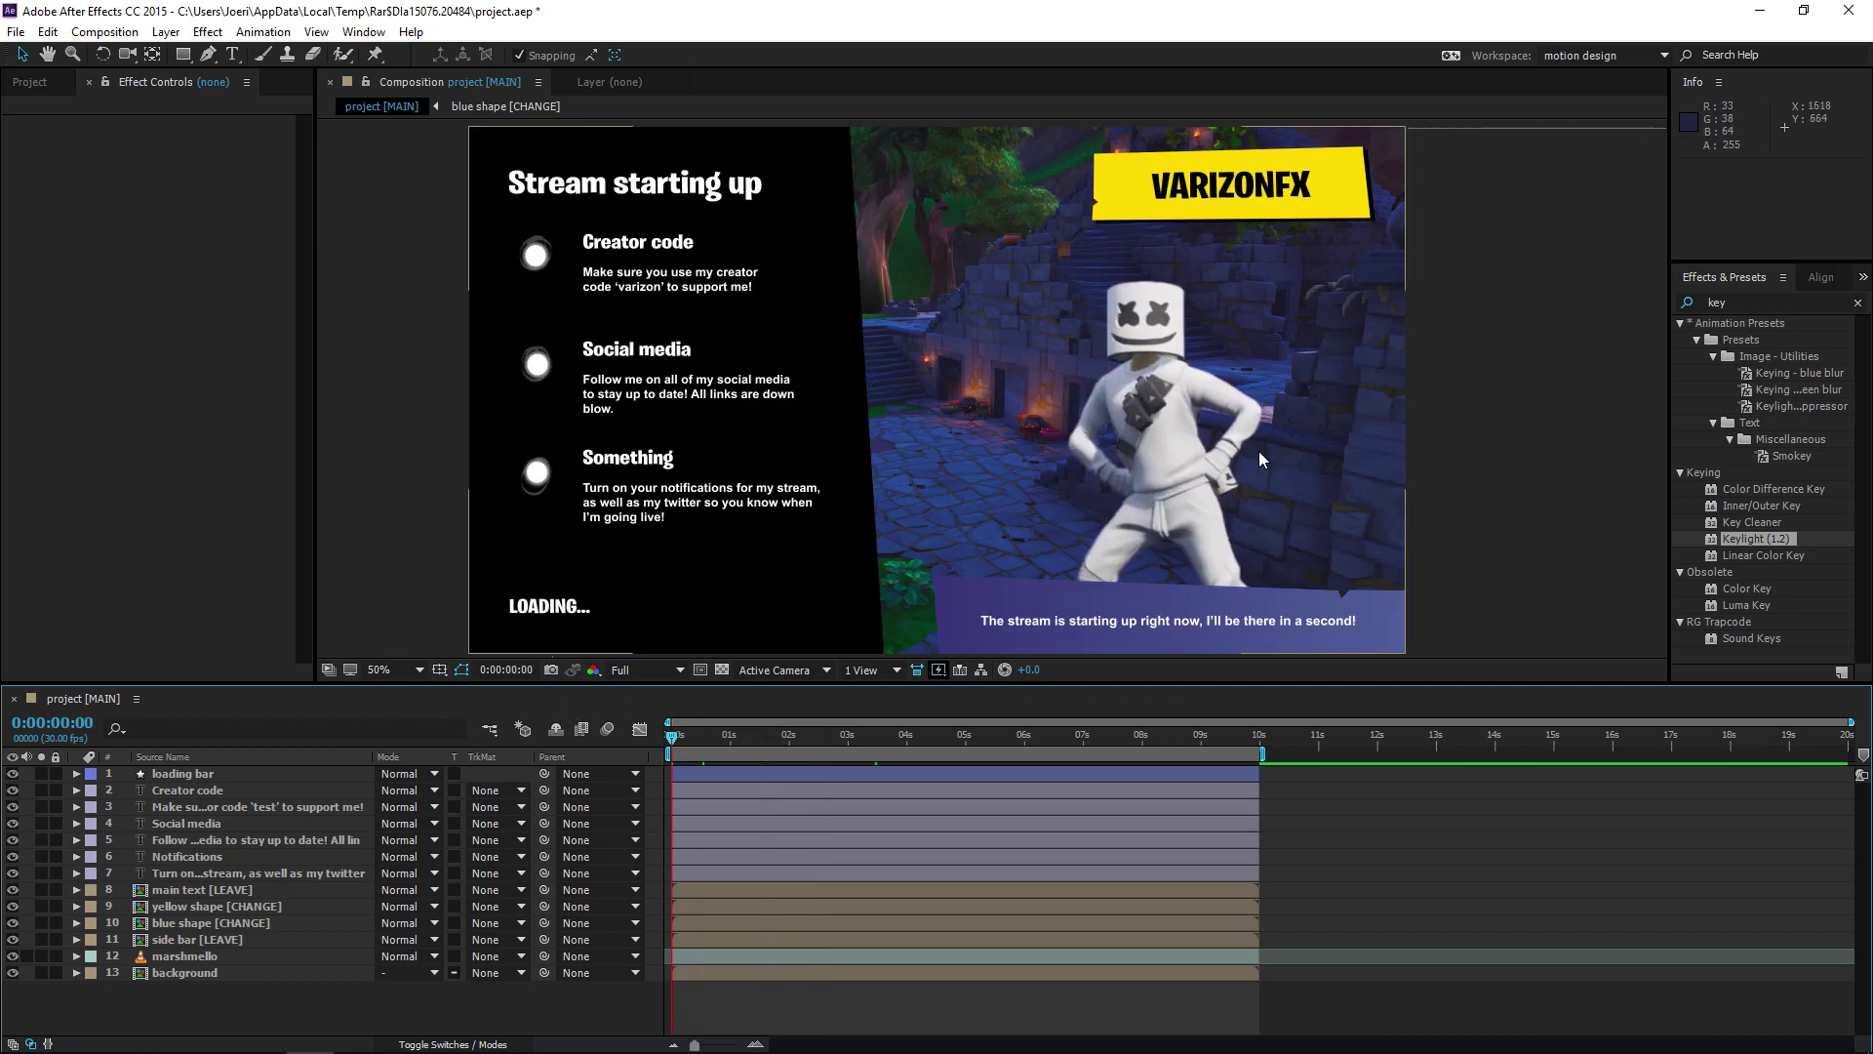
Step: Compare the character's pose on the last and first frames, scrub through the animation, and return to 0:00:00:00
left_click(1256, 739)
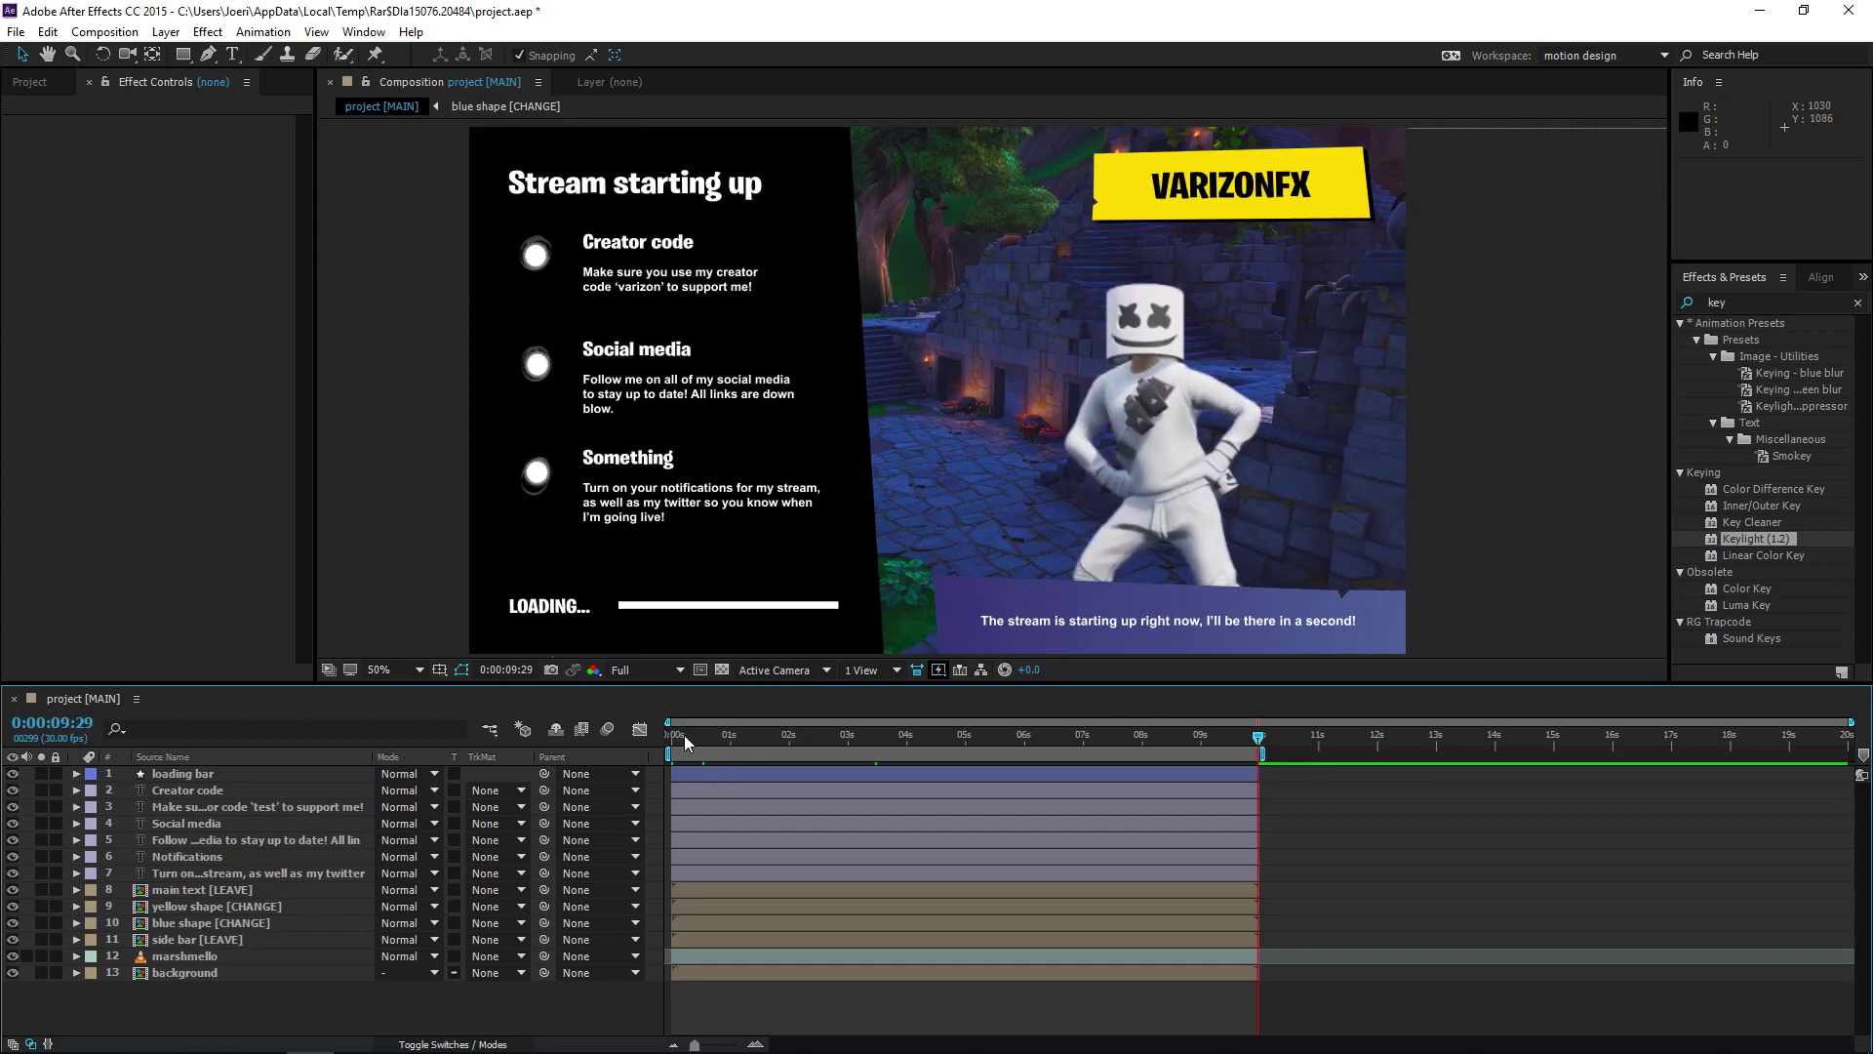
left_click_drag(687, 737, 495, 741)
left_click_drag(673, 743, 1237, 757)
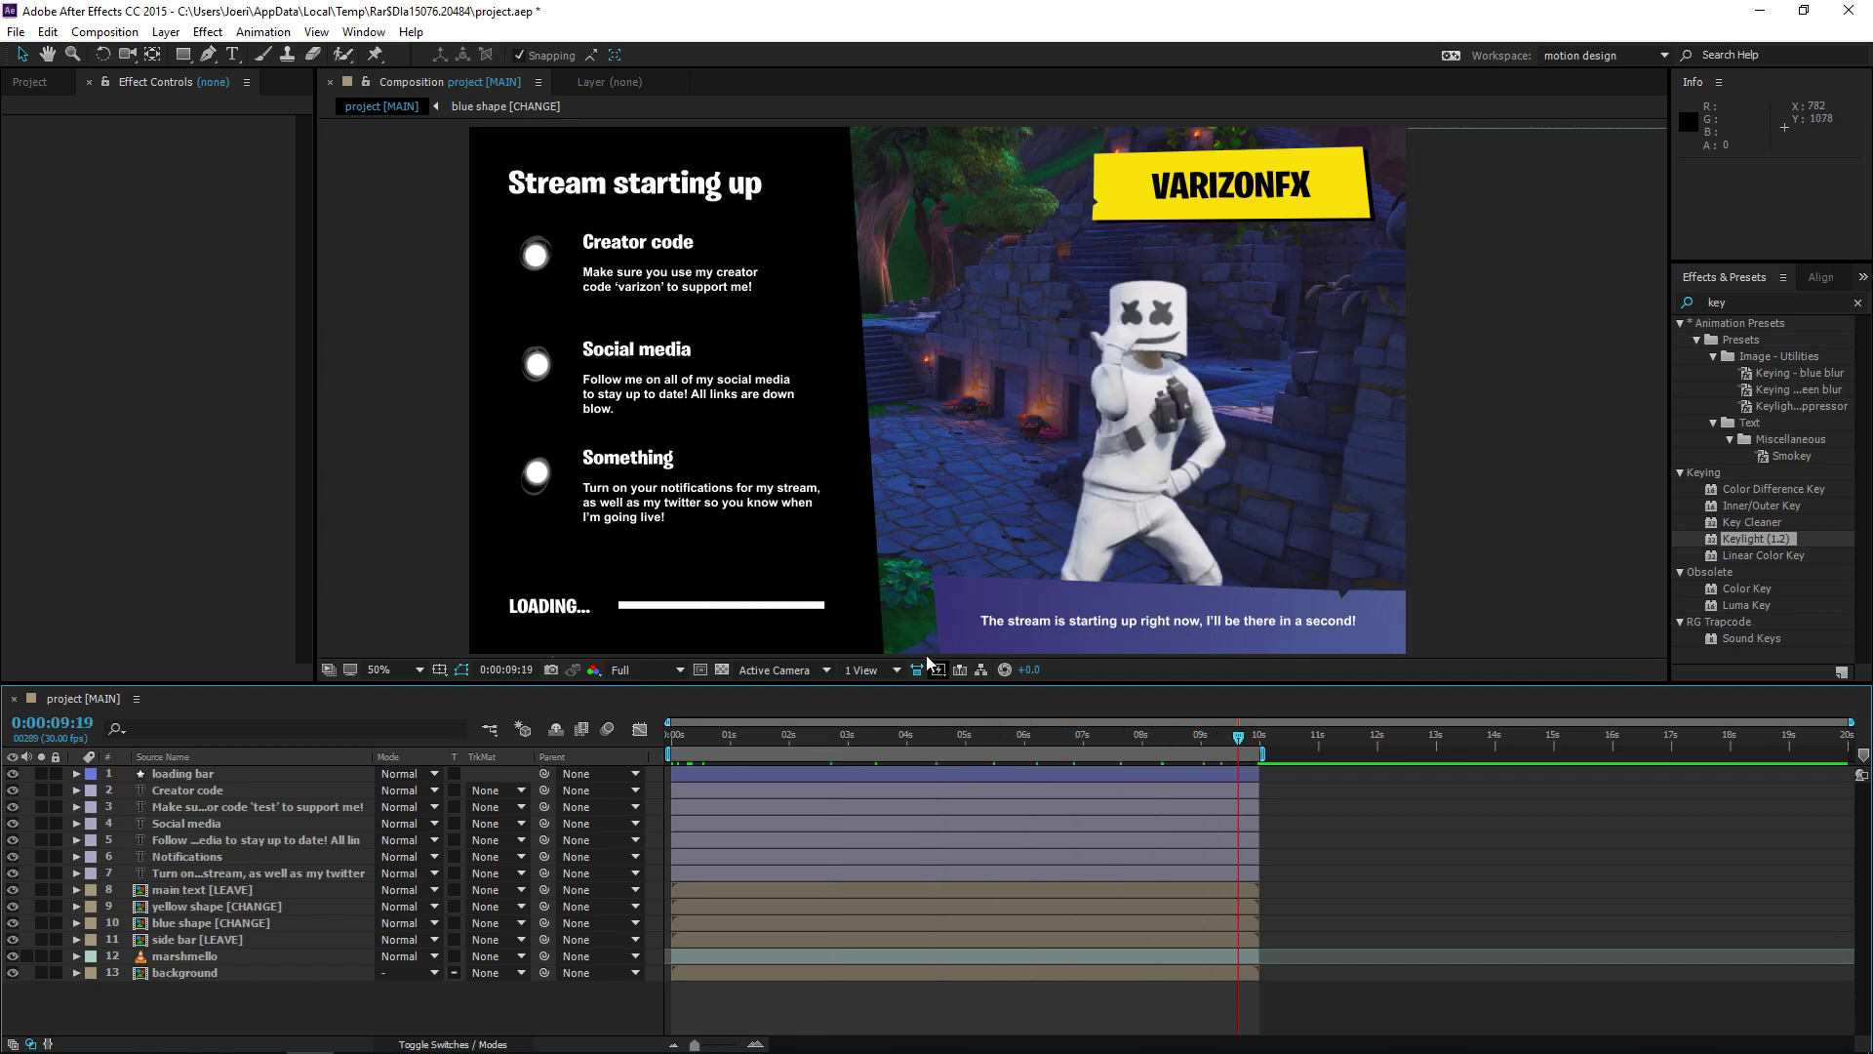
left_click_drag(815, 738, 536, 737)
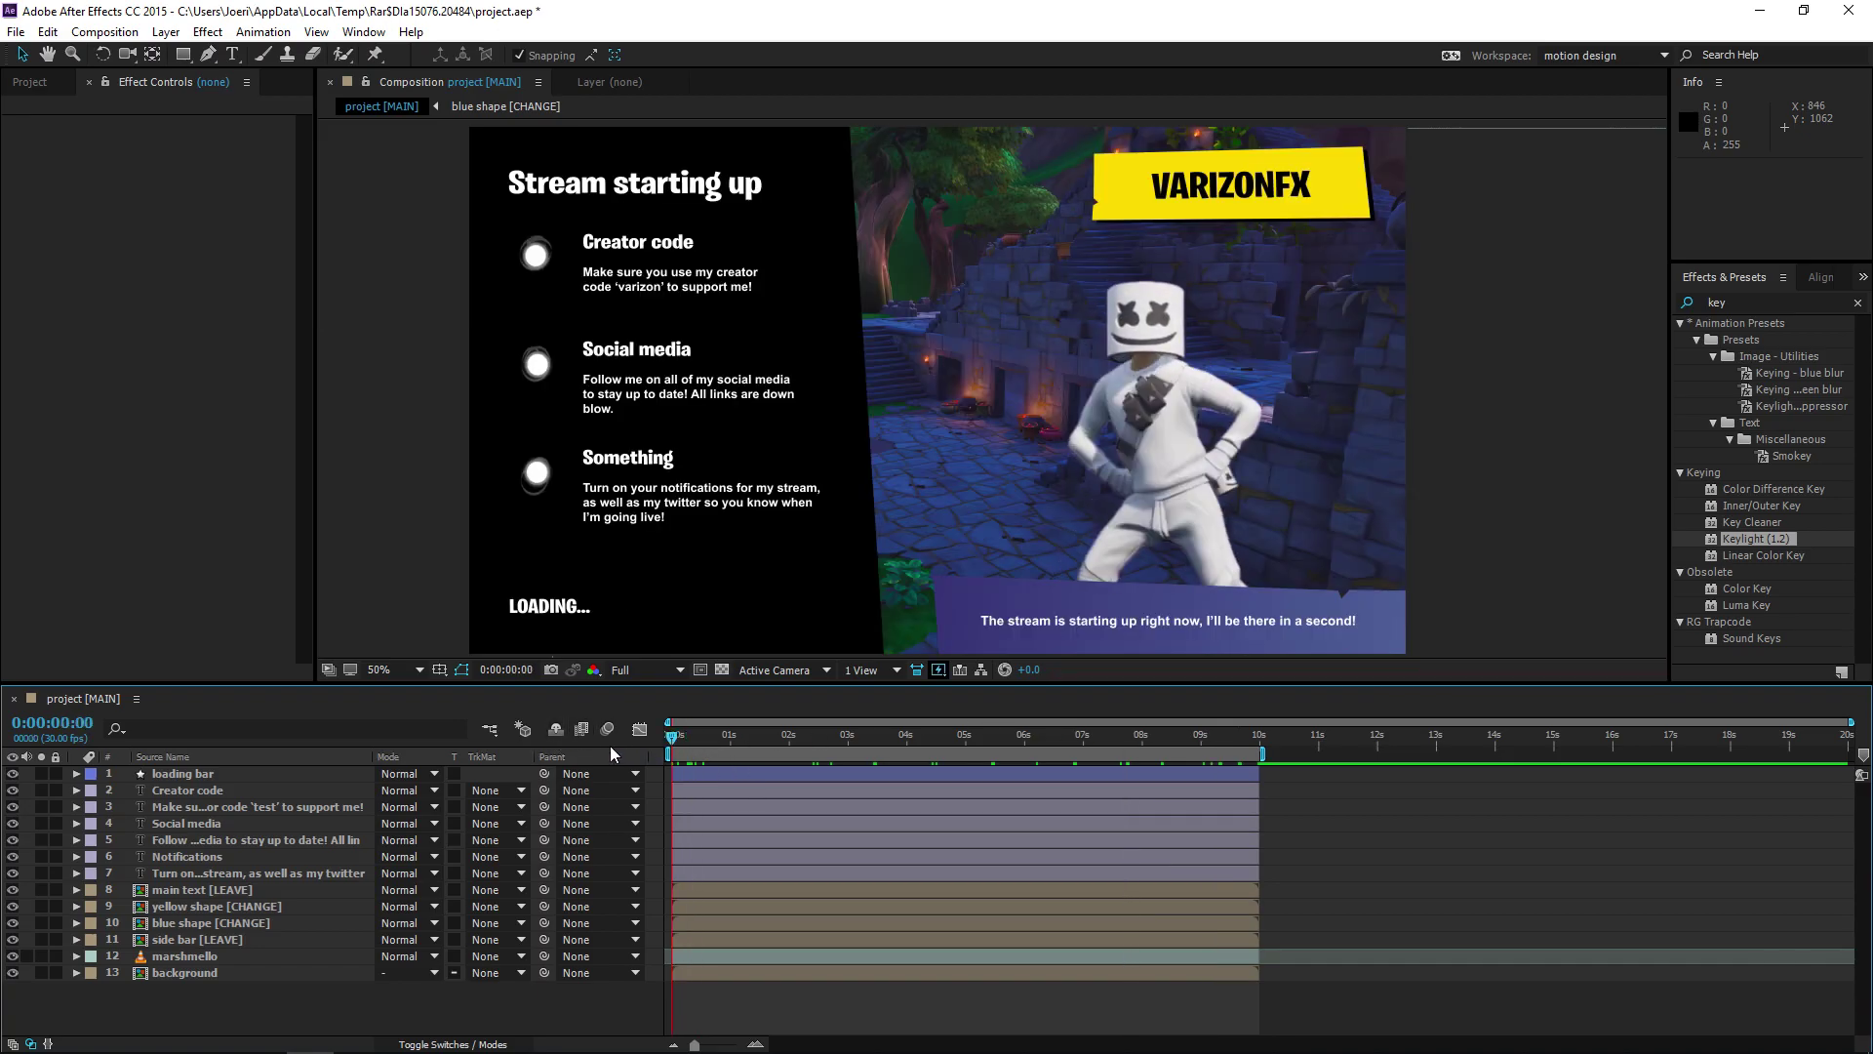
Step: Add the main composition to the render queue and accept render settings with Best quality and Full resolution
left_click(104, 31)
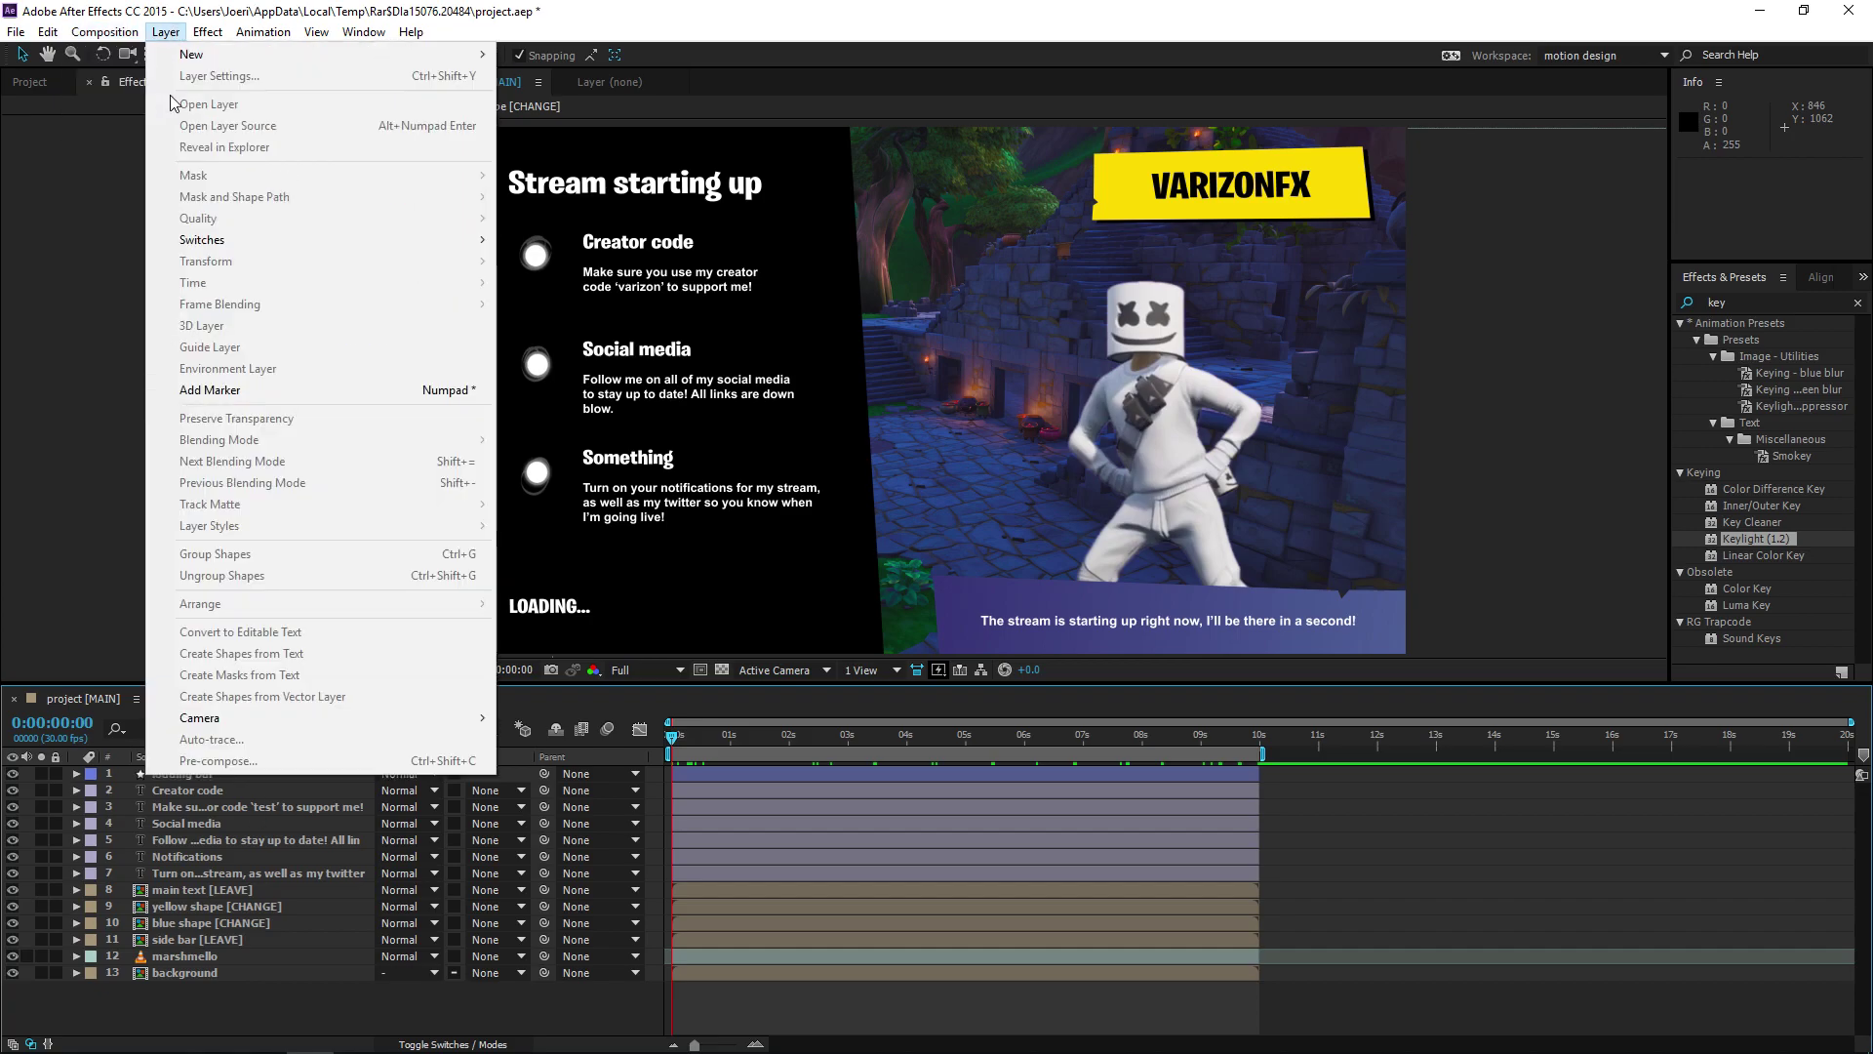
left_click(146, 203)
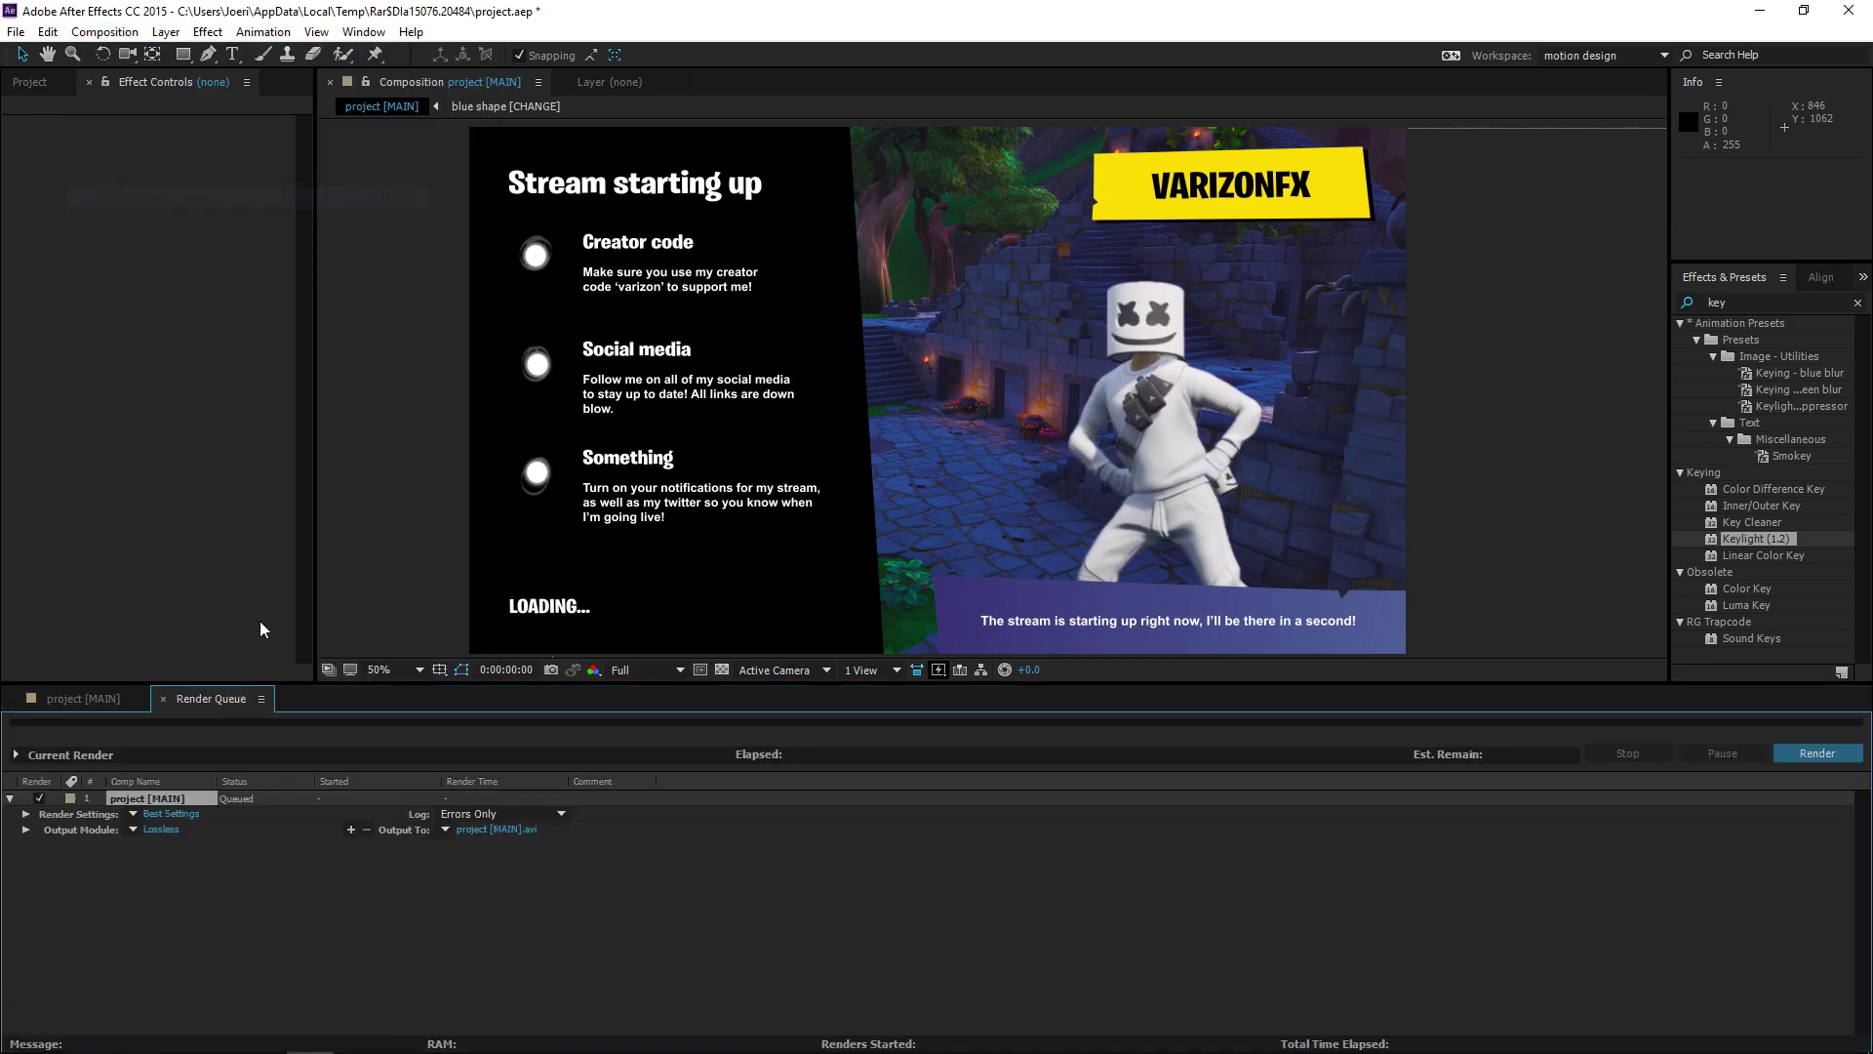
left_click(174, 813)
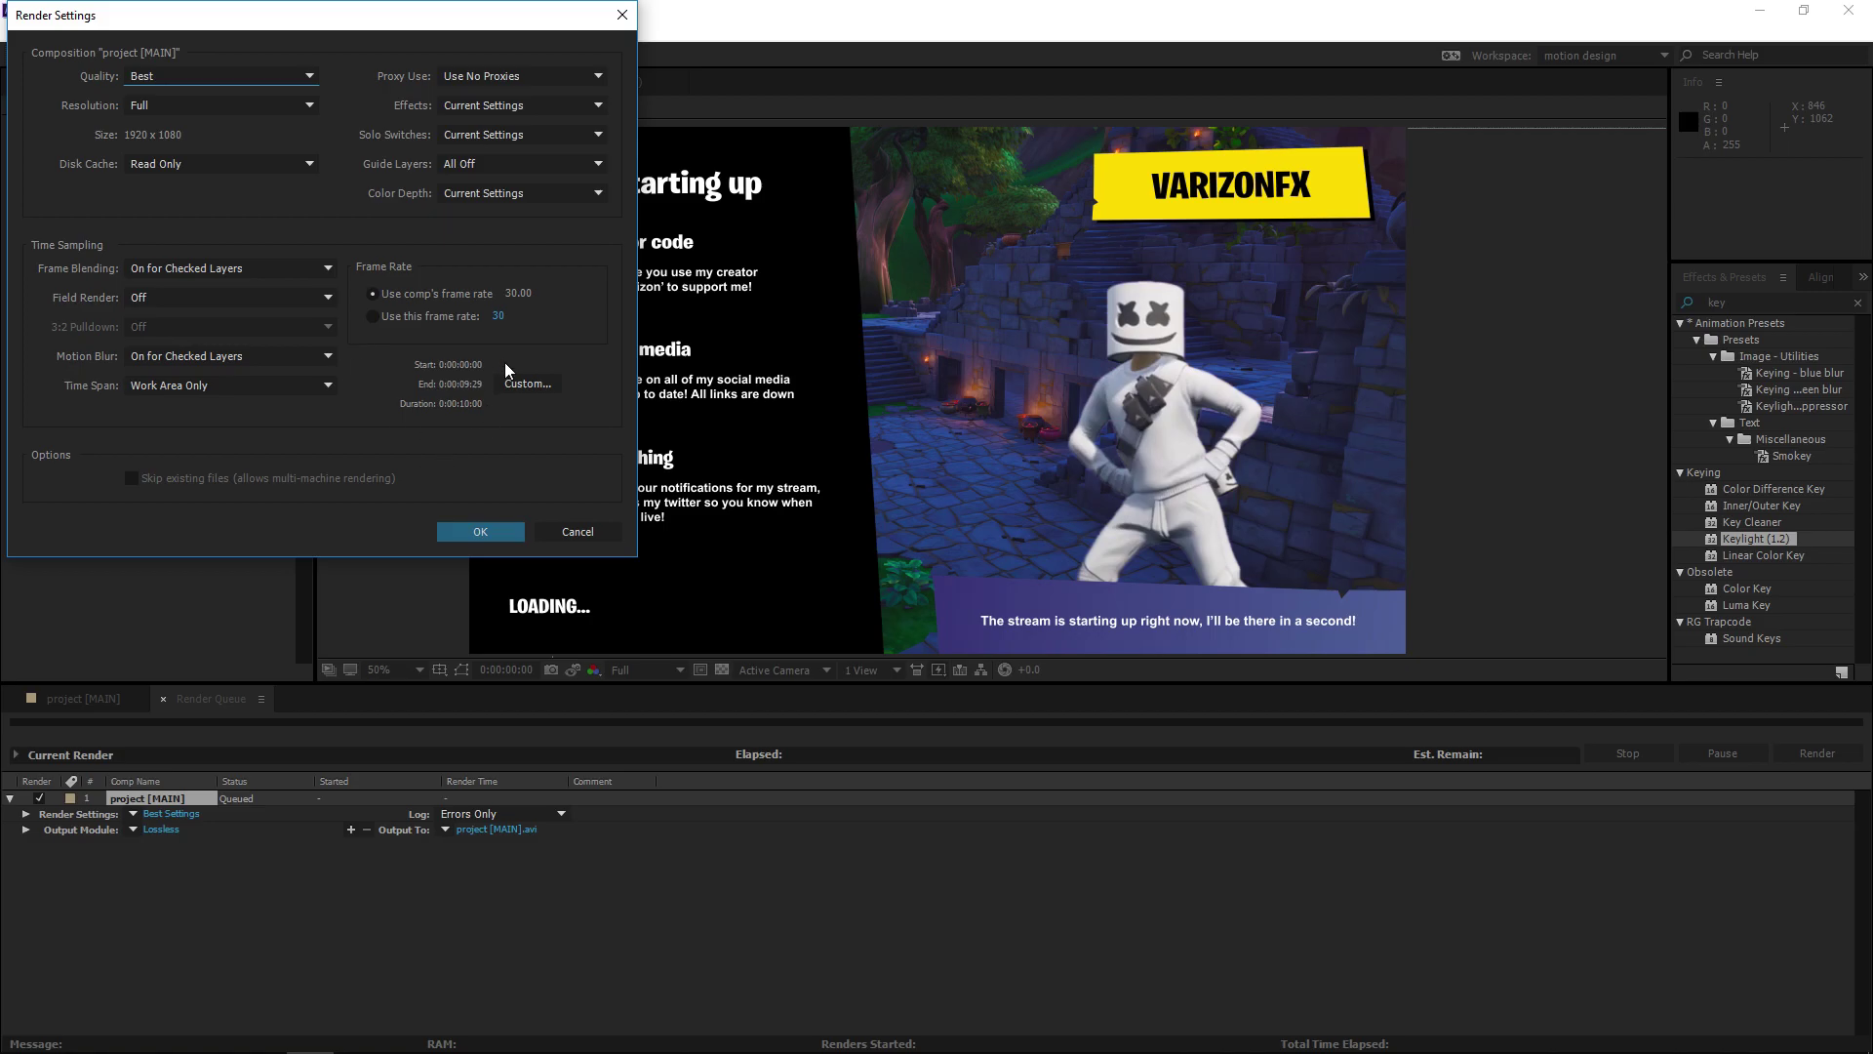
left_click(480, 532)
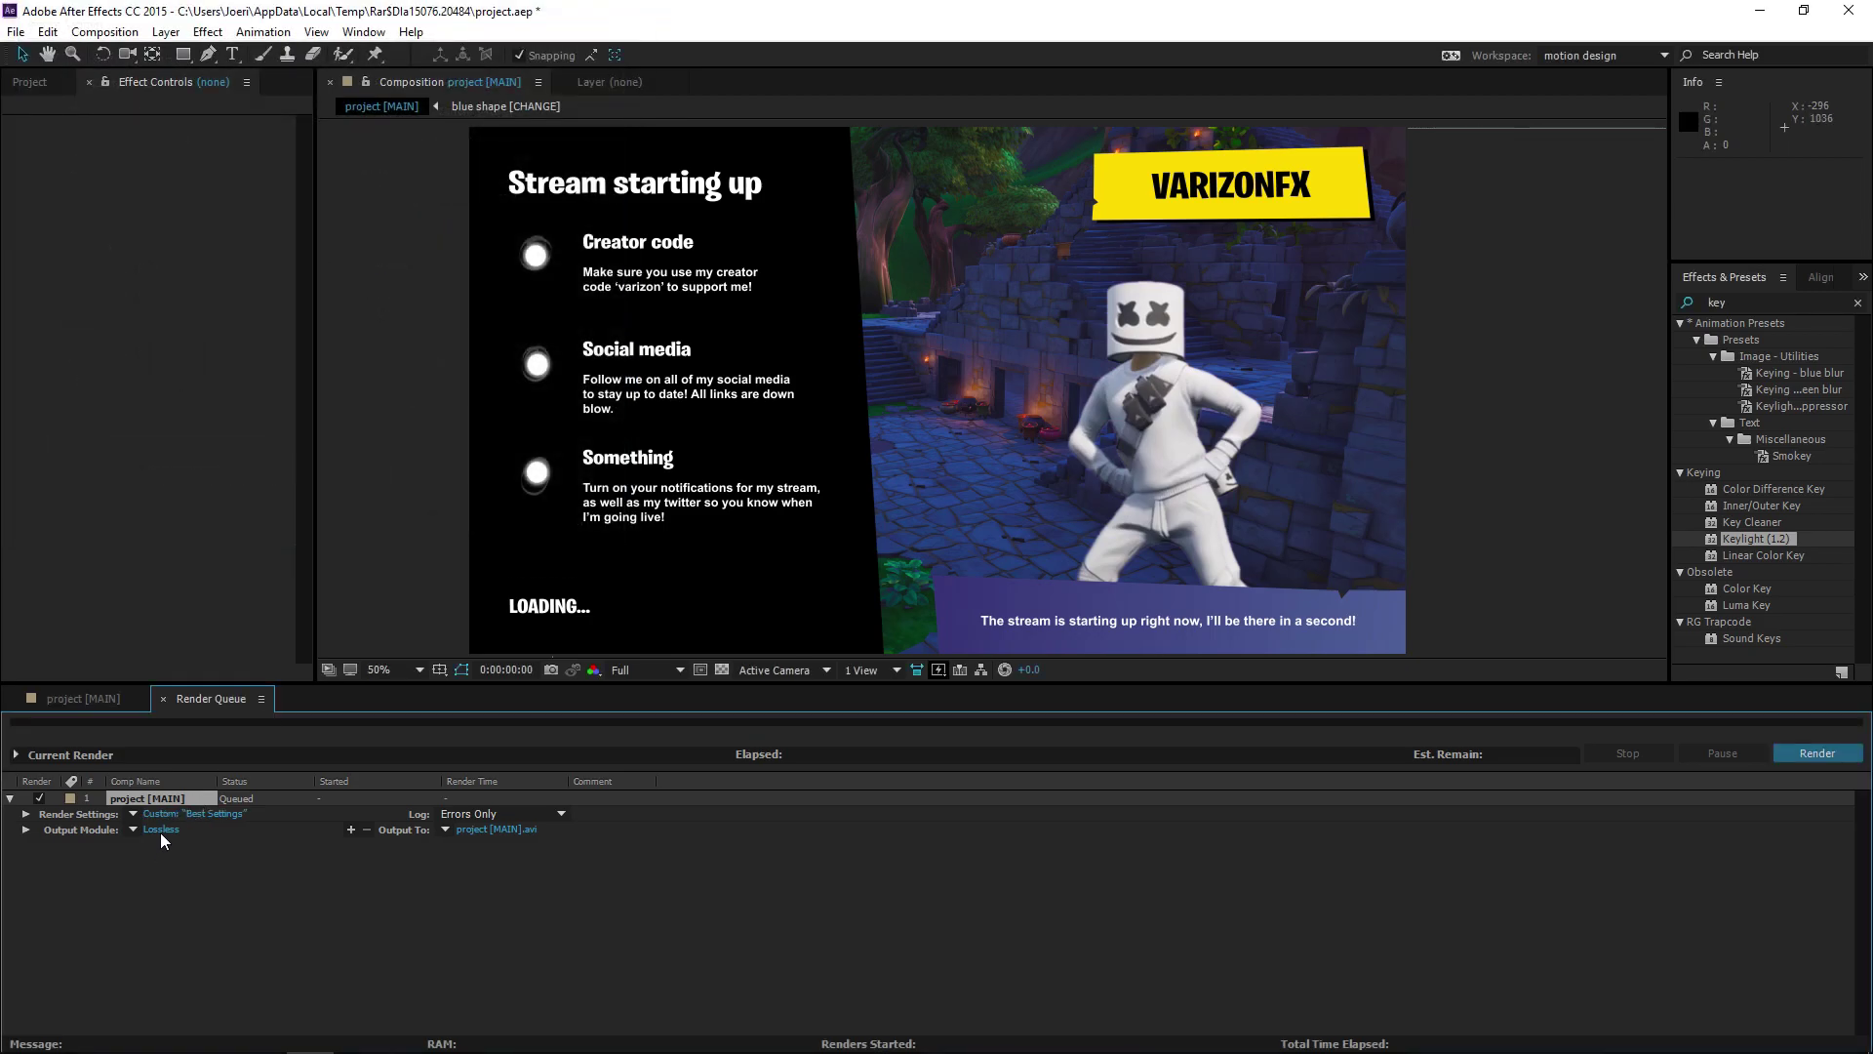
Step: Set the output module's format to QuickTime and turn its audio output off
left_click(161, 829)
left_click(195, 112)
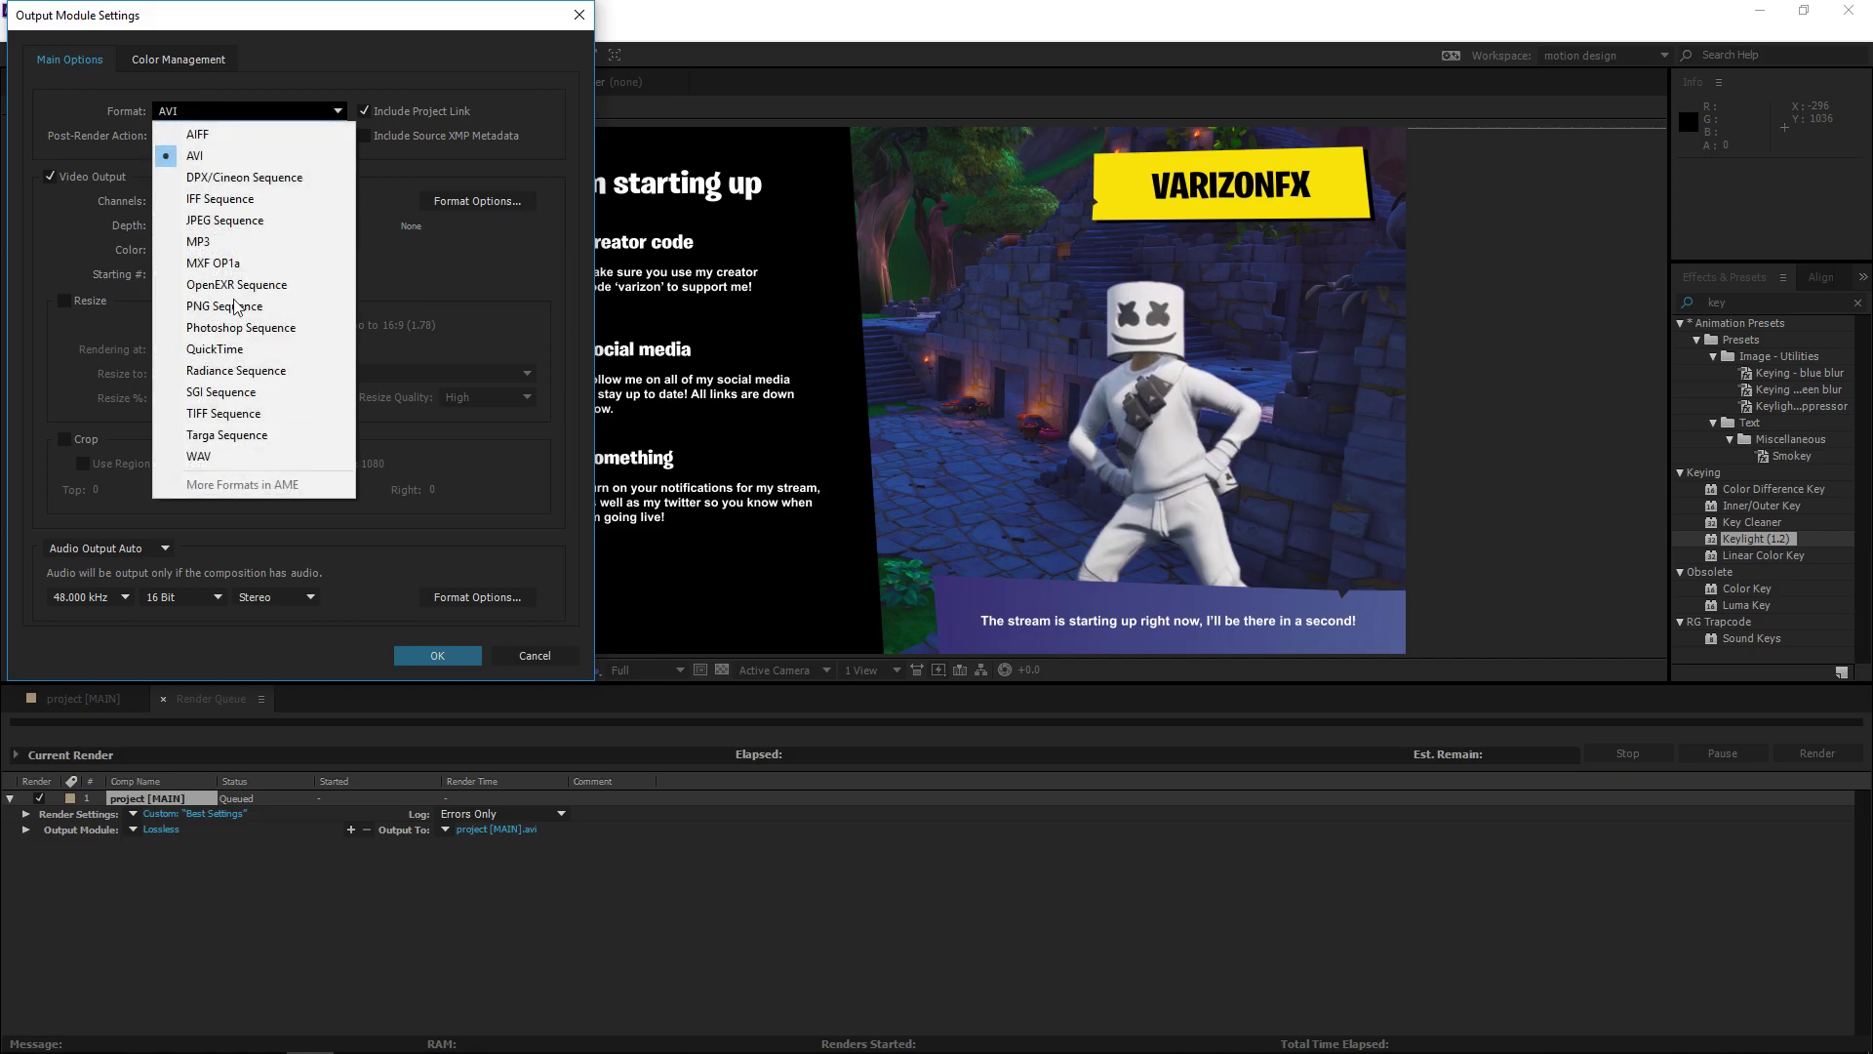
left_click(215, 349)
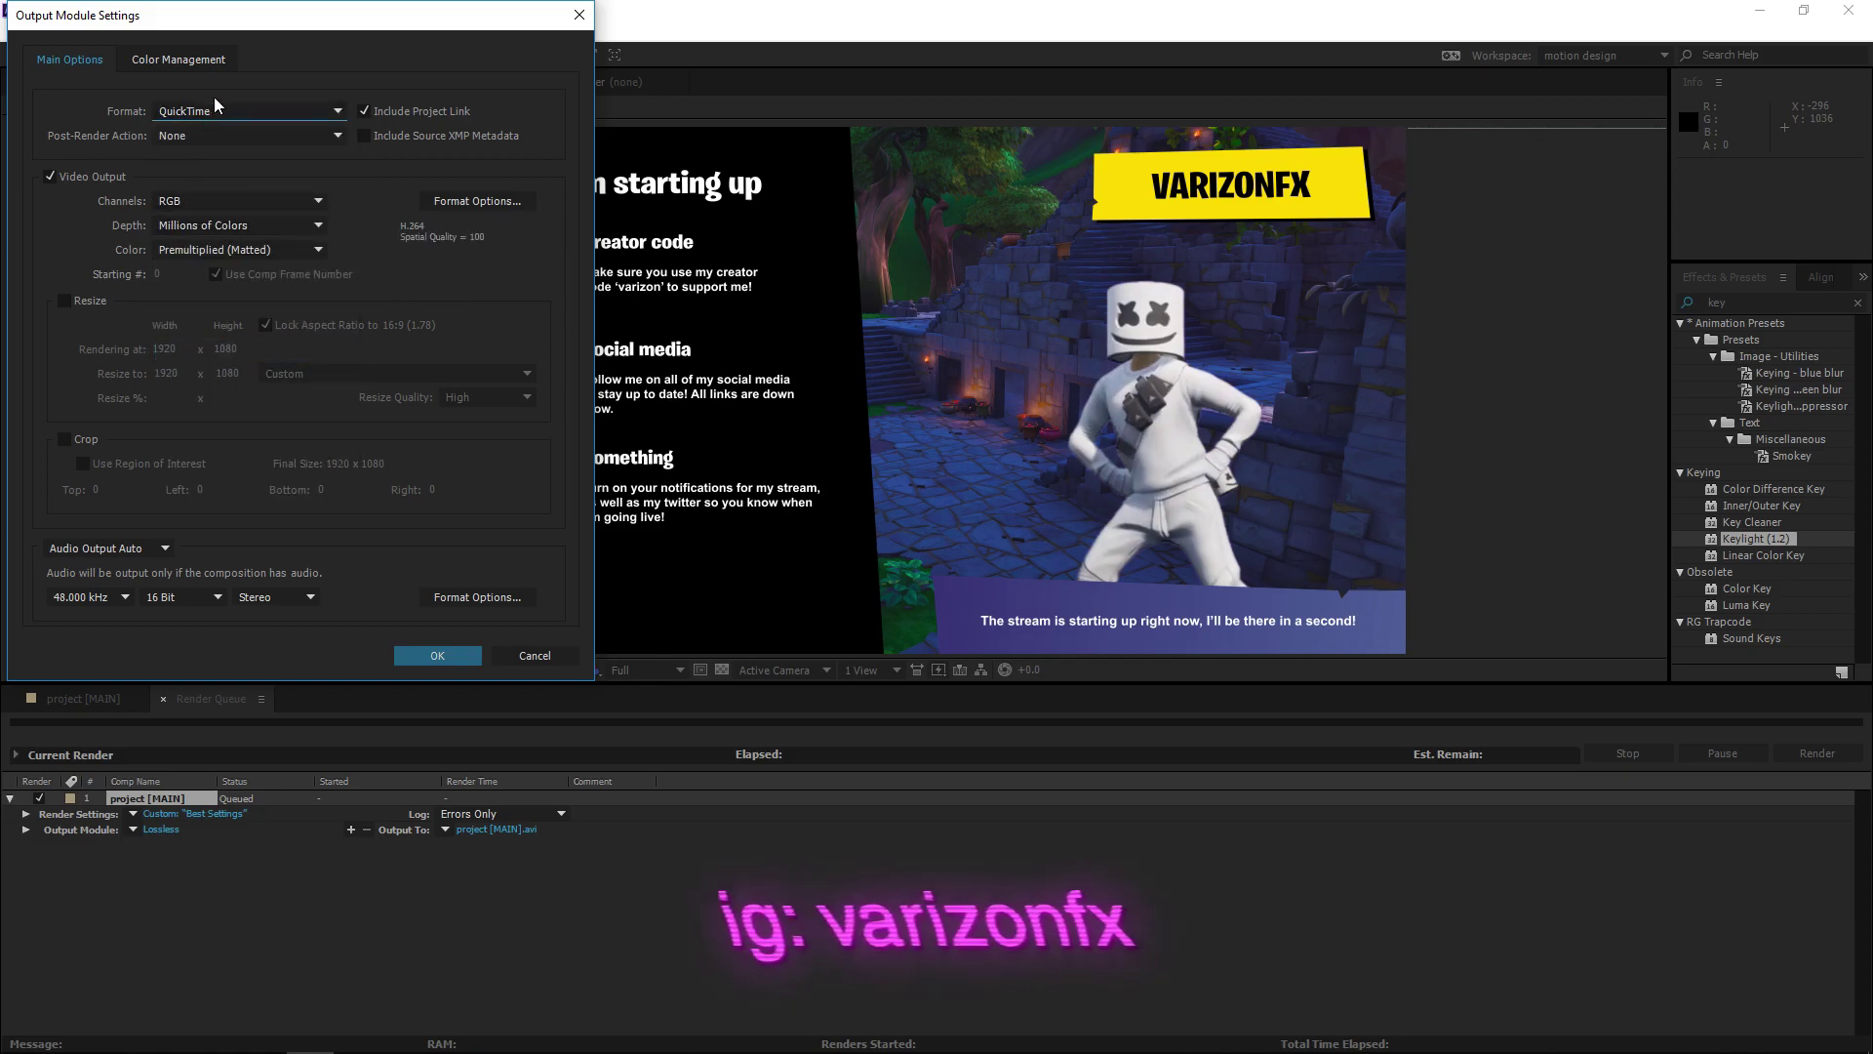
left_click(98, 546)
left_click(98, 614)
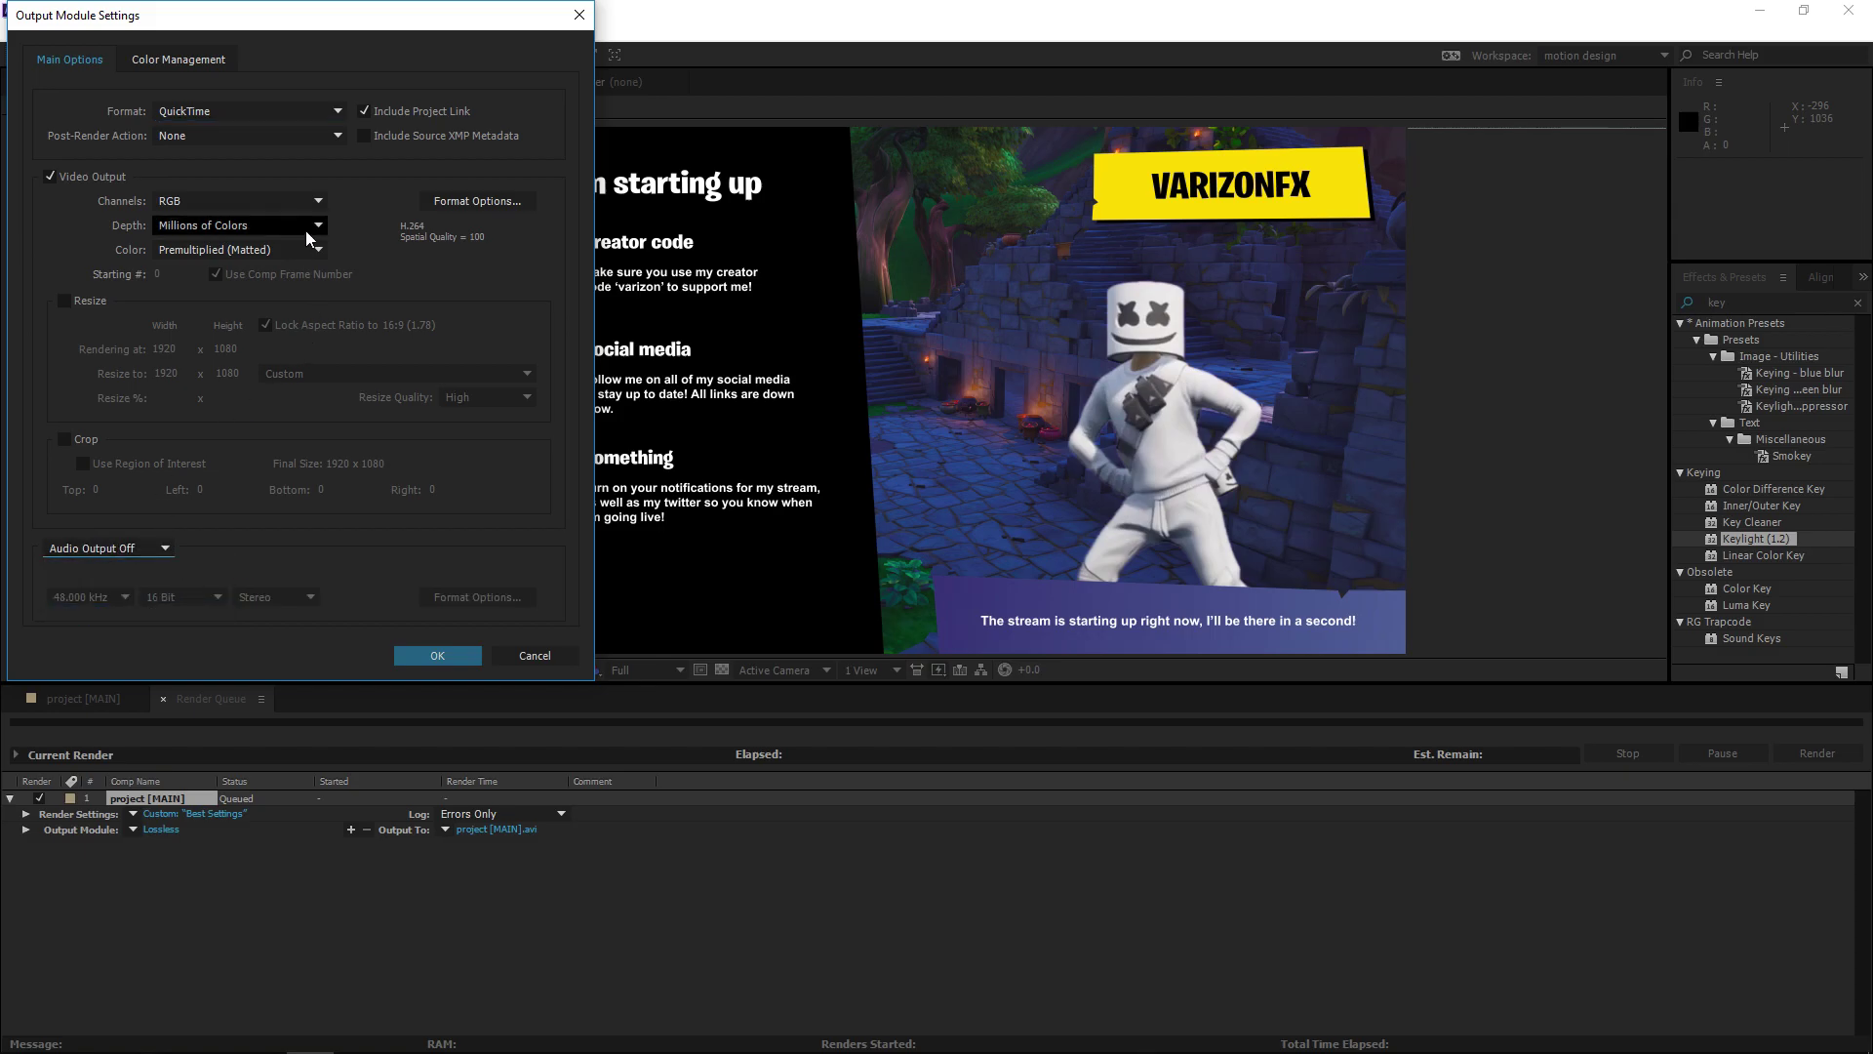
Step: Keep H.264 as the QuickTime video codec and confirm the output module settings
left_click(461, 199)
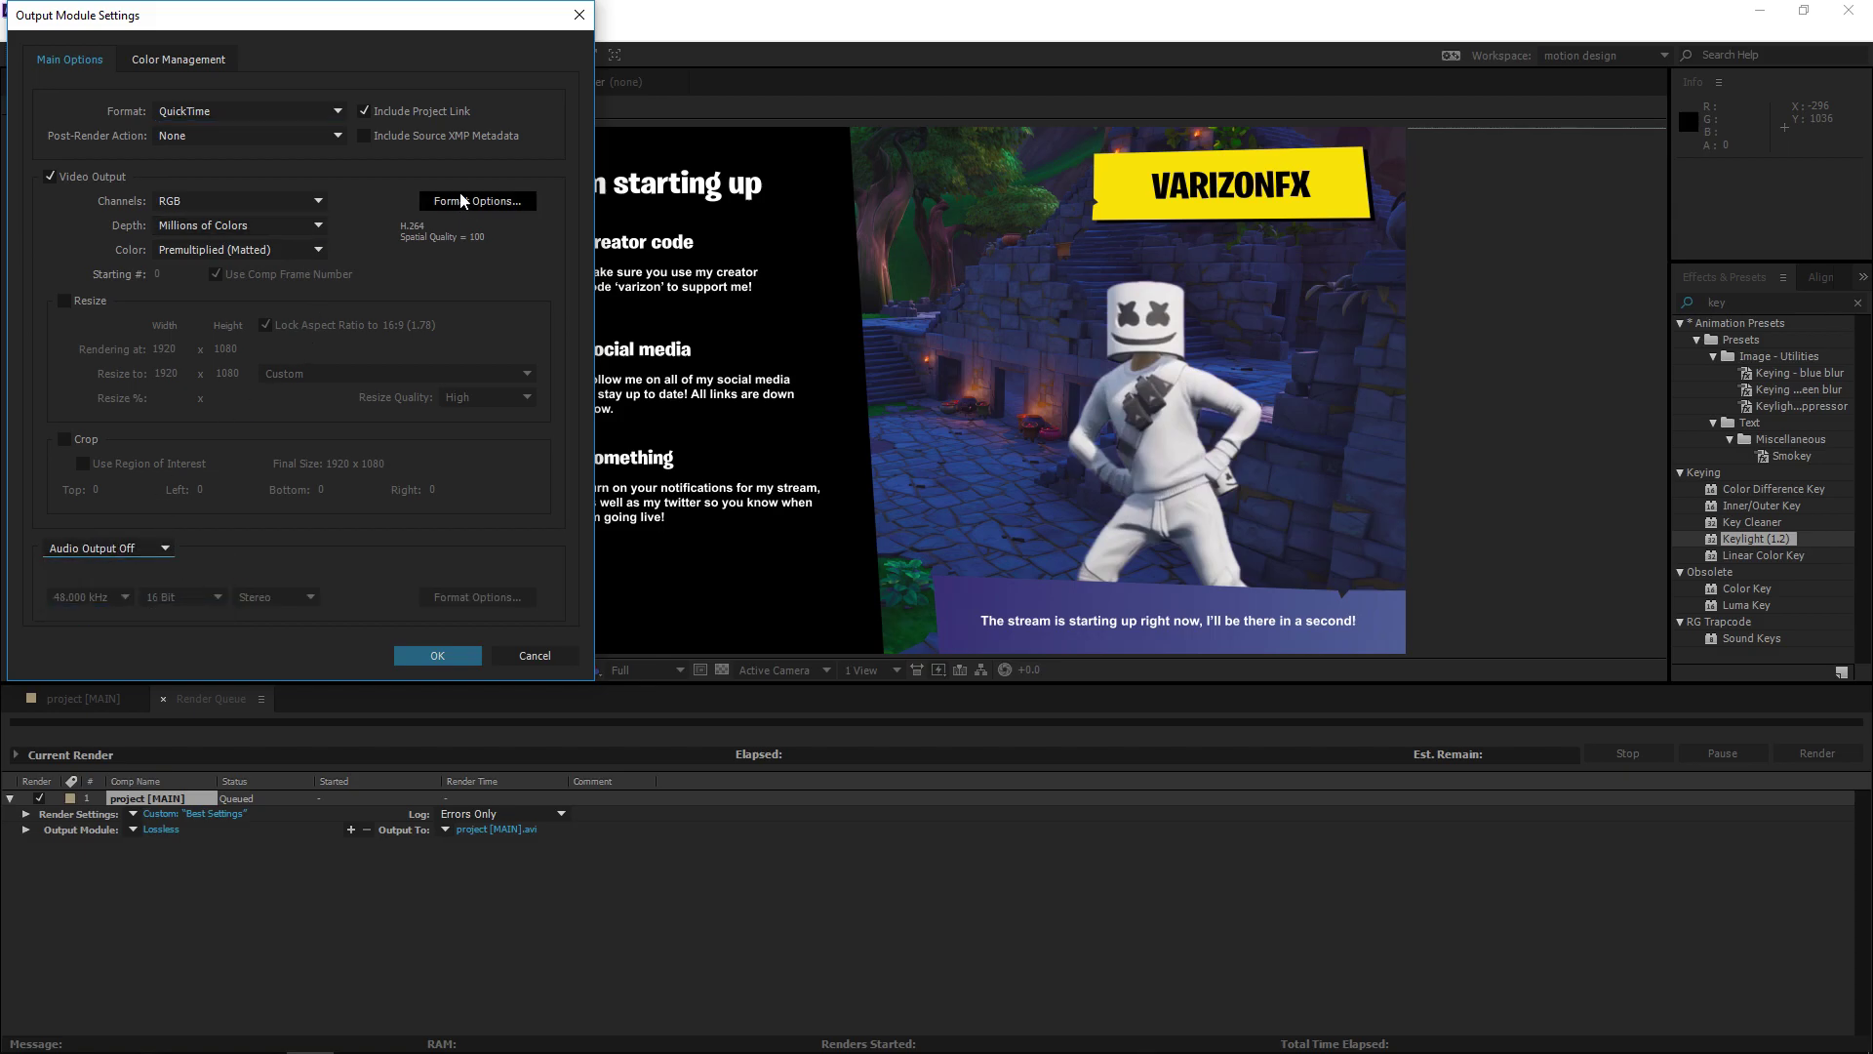
left_click(859, 230)
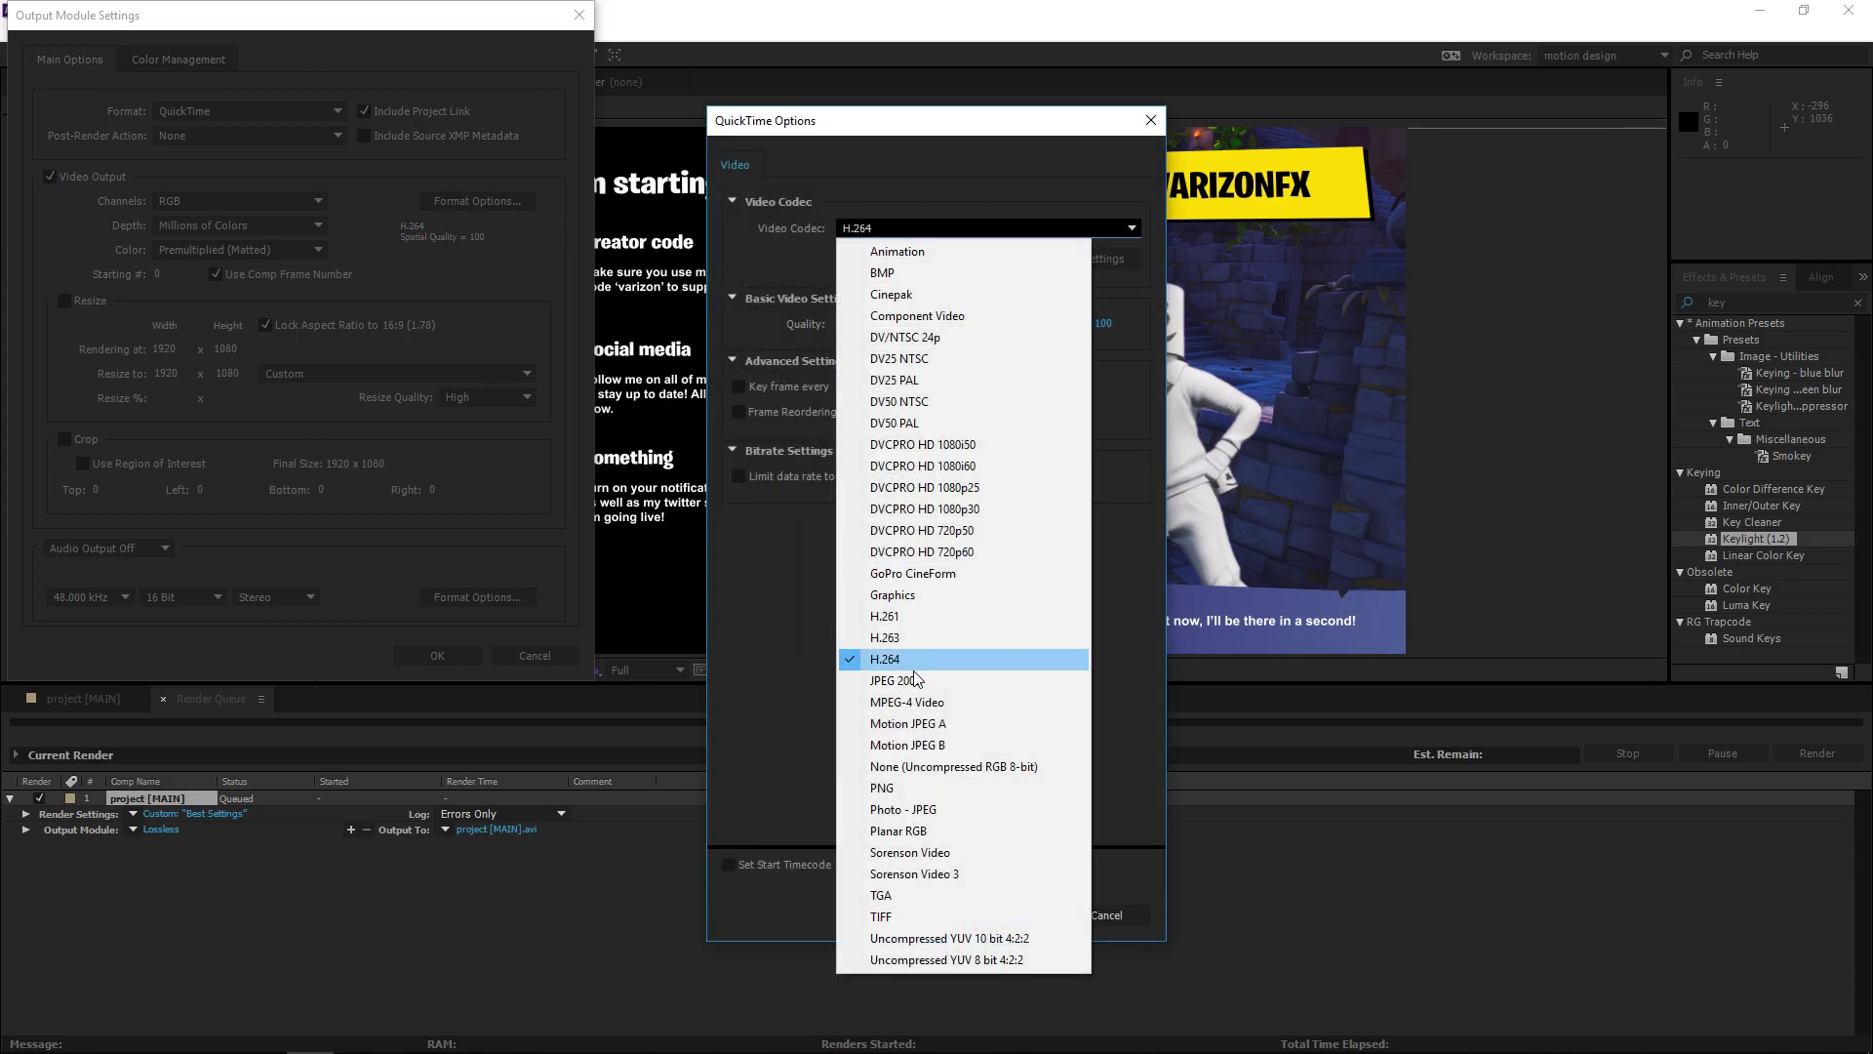
left_click(1133, 852)
left_click(1003, 913)
left_click(478, 660)
Step: Open the output file destination for the queued main composition
left_click(509, 831)
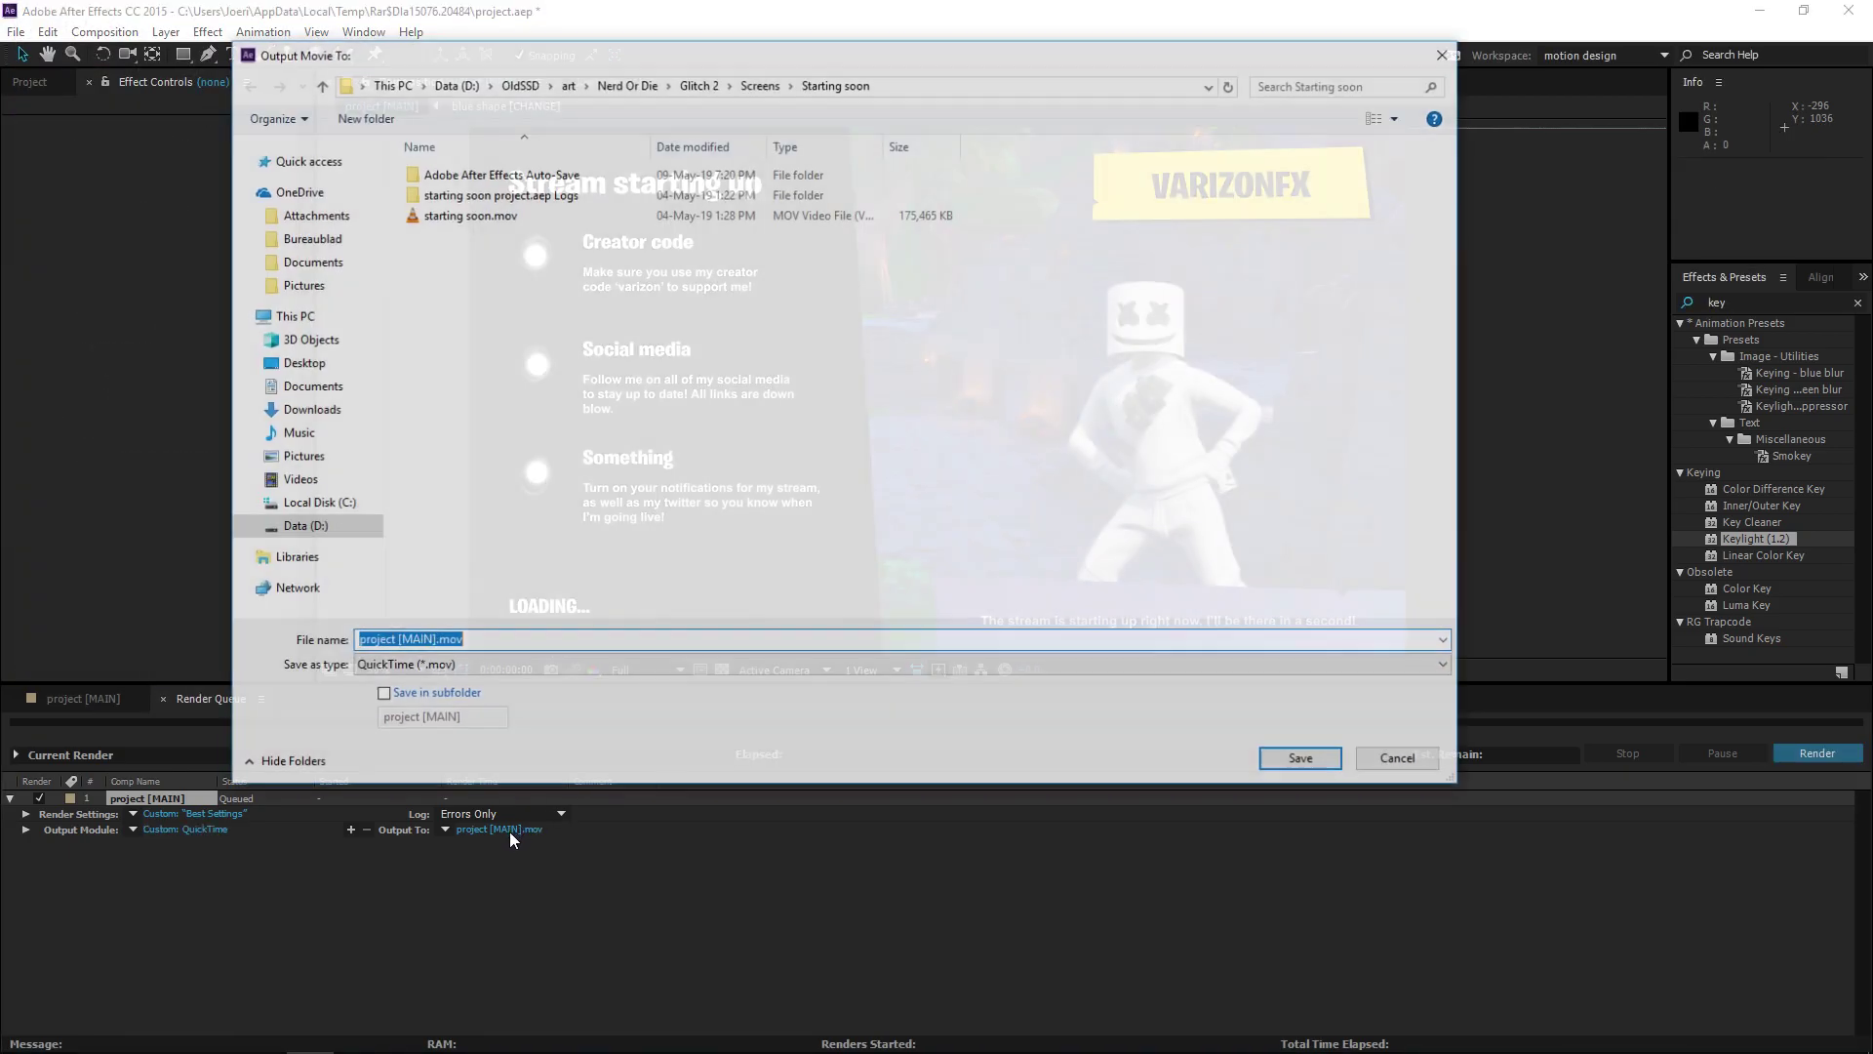